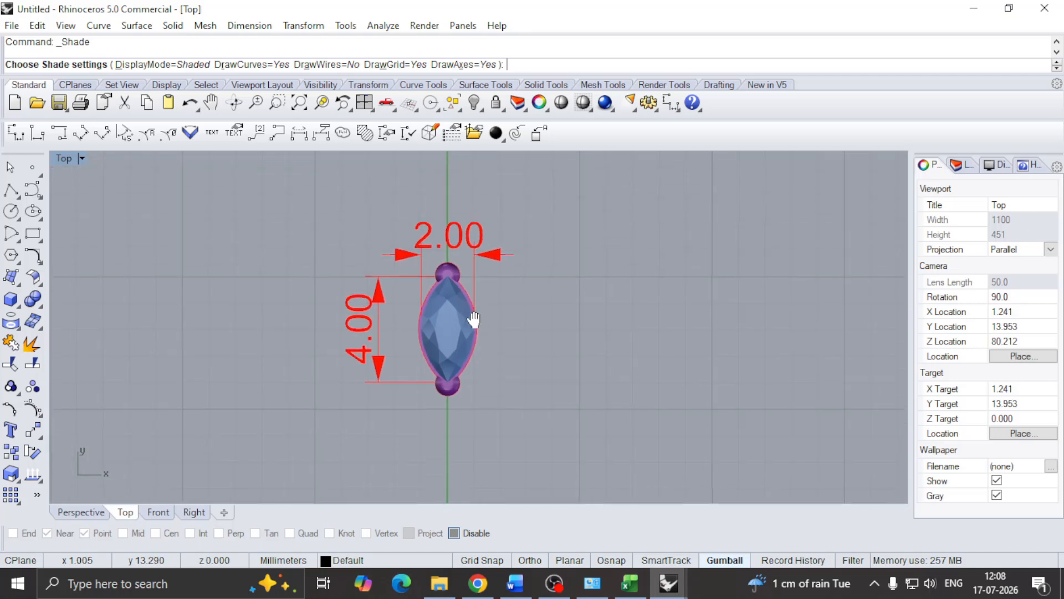
Examine the finished 4 x 2 mm marquise stone setting with its bezel and two prongs from several angles in the shaded perspective
{"action": "scroll", "coordinate": [473, 318], "scroll_direction": "up", "scroll_amount": 4}
{"action": "left_click", "coordinate": [97, 514]}
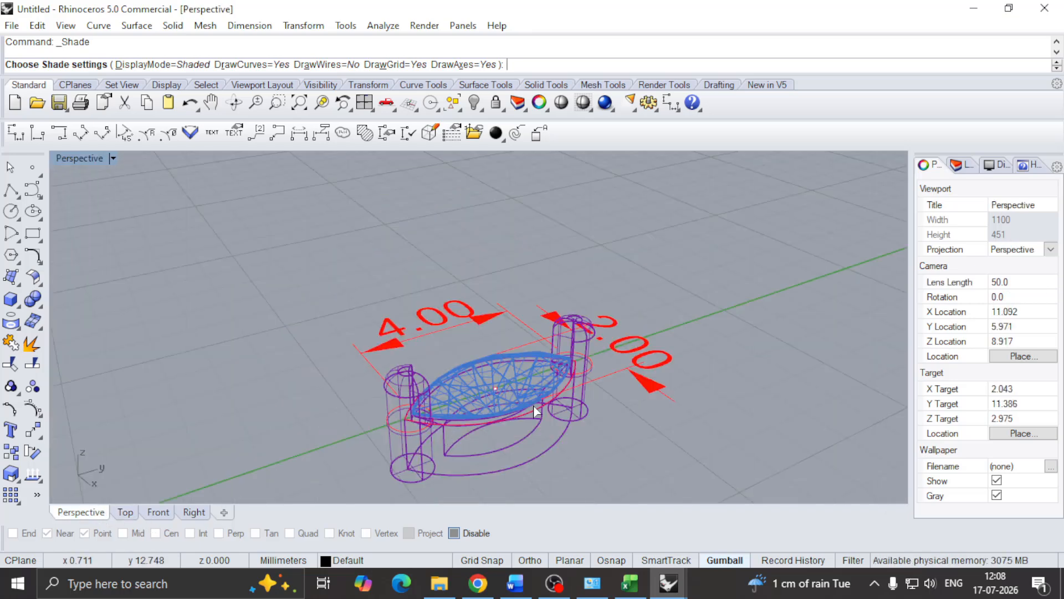
{"action": "right_click_drag", "start_coordinate": [534, 405], "coordinate": [518, 201]}
{"action": "right_click_drag", "start_coordinate": [481, 396], "coordinate": [571, 290]}
{"action": "scroll", "coordinate": [571, 289], "scroll_direction": "up", "scroll_amount": 3}
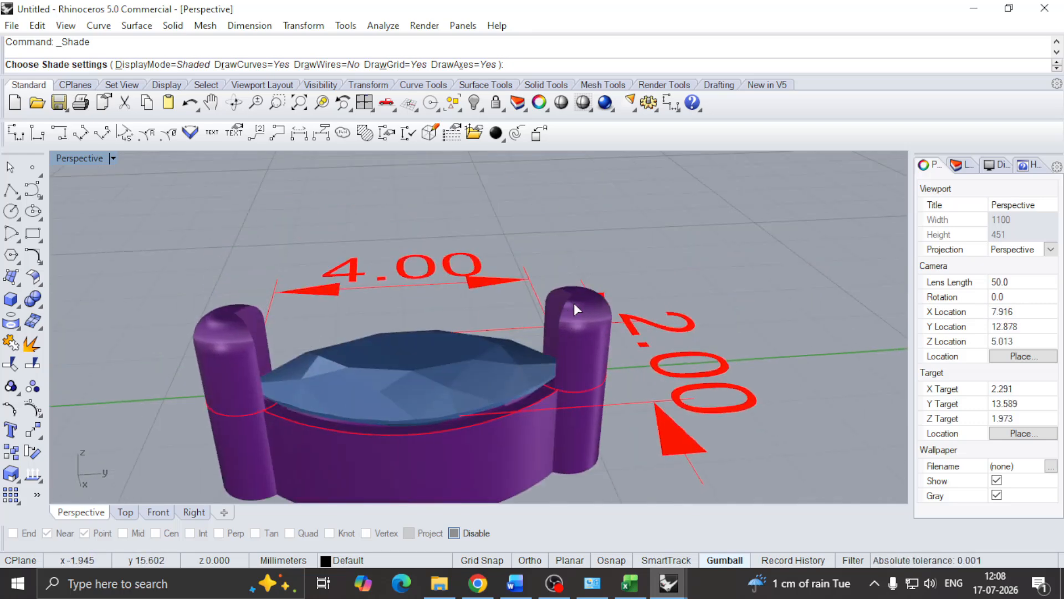
{"action": "scroll", "coordinate": [573, 303], "scroll_direction": "down", "scroll_amount": 4}
{"action": "right_click_drag", "start_coordinate": [574, 302], "coordinate": [571, 324]}
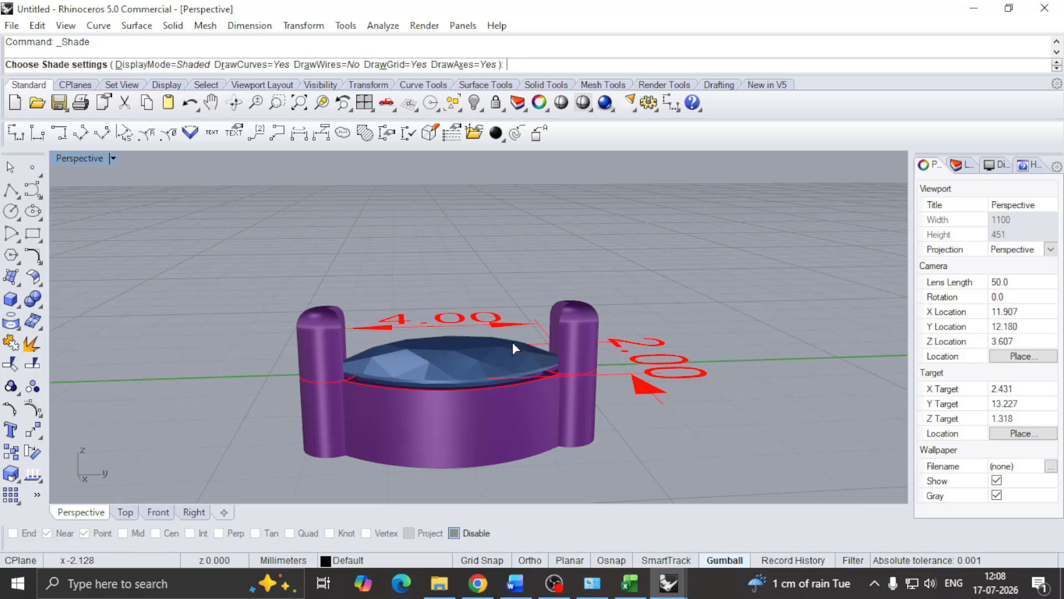
{"action": "scroll", "coordinate": [535, 344], "scroll_direction": "down", "scroll_amount": 2}
{"action": "right_click_drag", "start_coordinate": [517, 345], "coordinate": [488, 371]}
{"action": "scroll", "coordinate": [461, 315], "scroll_direction": "up", "scroll_amount": 4}
{"action": "scroll", "coordinate": [461, 315], "scroll_direction": "down", "scroll_amount": 4}
{"action": "right_click_drag", "start_coordinate": [461, 315], "coordinate": [582, 388]}
{"action": "key", "text": "Escape"}
{"action": "scroll", "coordinate": [517, 383], "scroll_direction": "up", "scroll_amount": 3}
{"action": "left_click", "coordinate": [562, 103]}
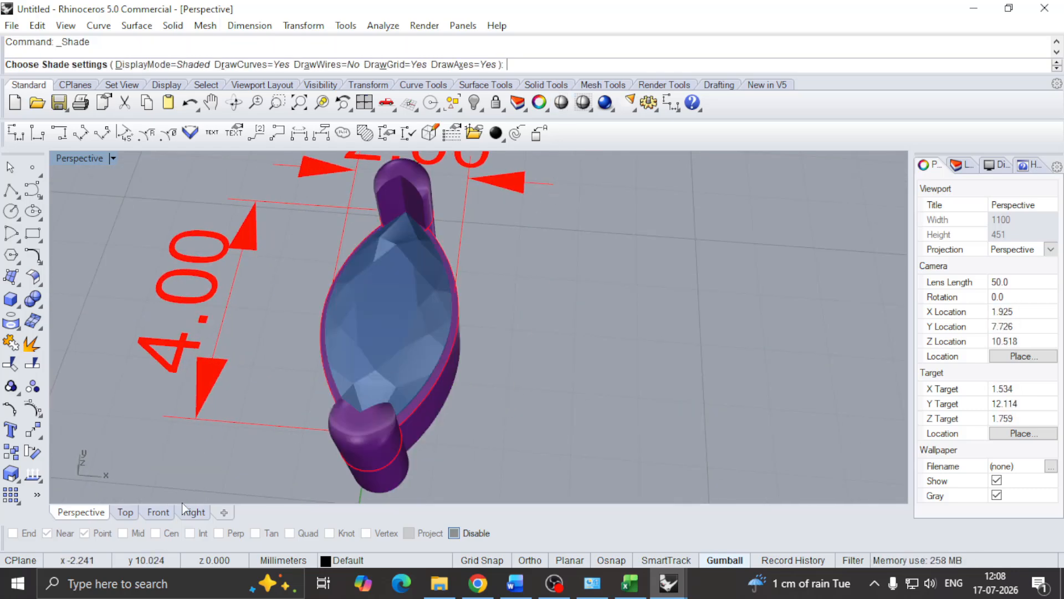
Draw a 4 mm diameter circle centred on the origin in the Top view
{"action": "left_click", "coordinate": [126, 512]}
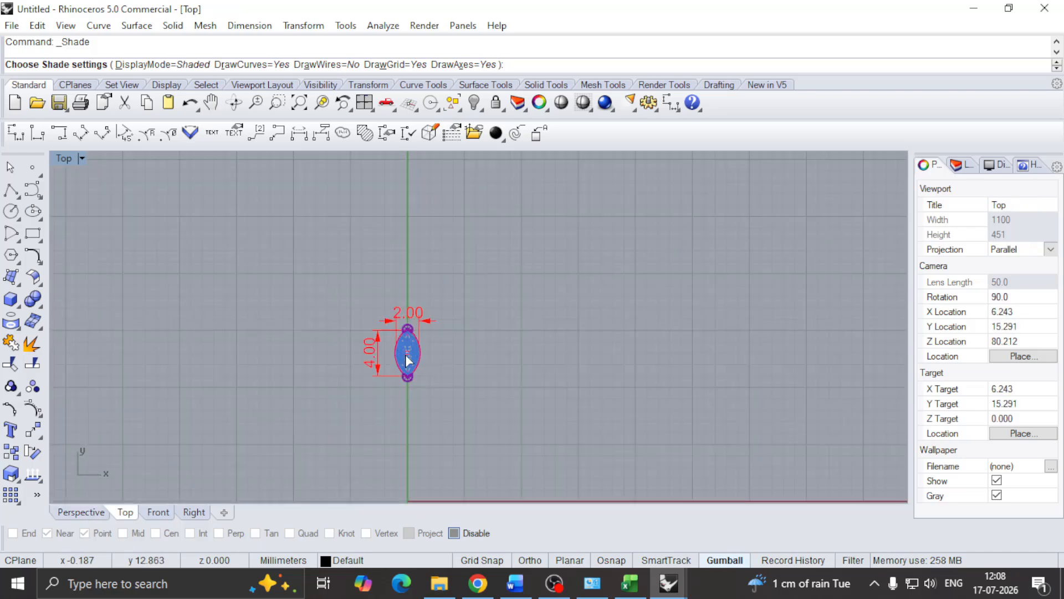
{"action": "left_click", "coordinate": [11, 212]}
{"action": "scroll", "coordinate": [371, 374], "scroll_direction": "up", "scroll_amount": 8}
{"action": "type", "text": "0"}
{"action": "key", "text": "Return"}
{"action": "scroll", "coordinate": [478, 374], "scroll_direction": "up", "scroll_amount": 4}
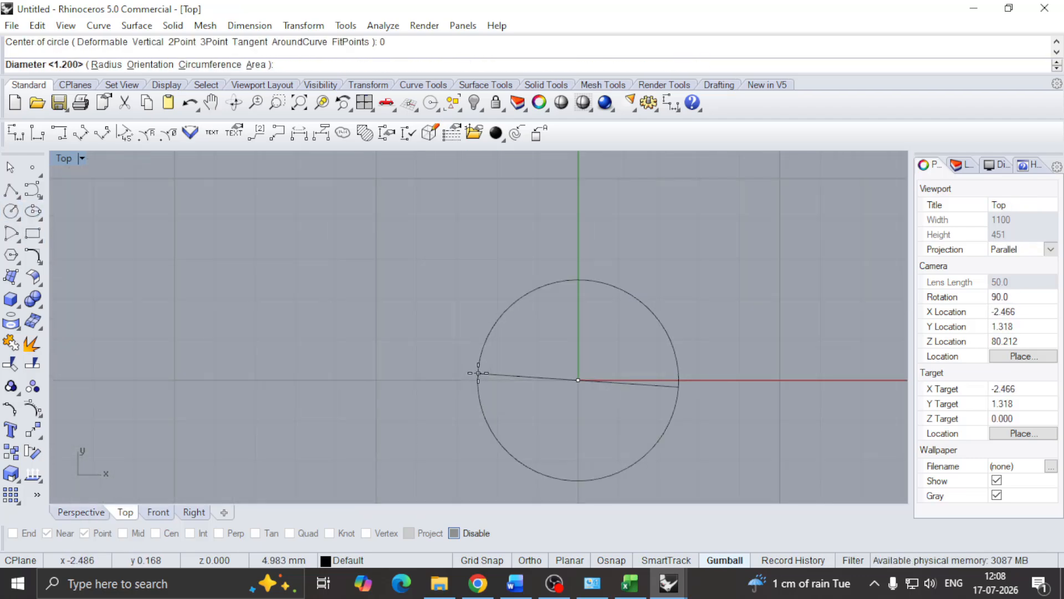
{"action": "type", "text": "4"}
{"action": "key", "text": "Return"}
Draw a second, concentric circle of 2 mm diameter centred on the origin
{"action": "key", "text": "Return"}
{"action": "scroll", "coordinate": [502, 350], "scroll_direction": "up", "scroll_amount": 4}
{"action": "type", "text": "0"}
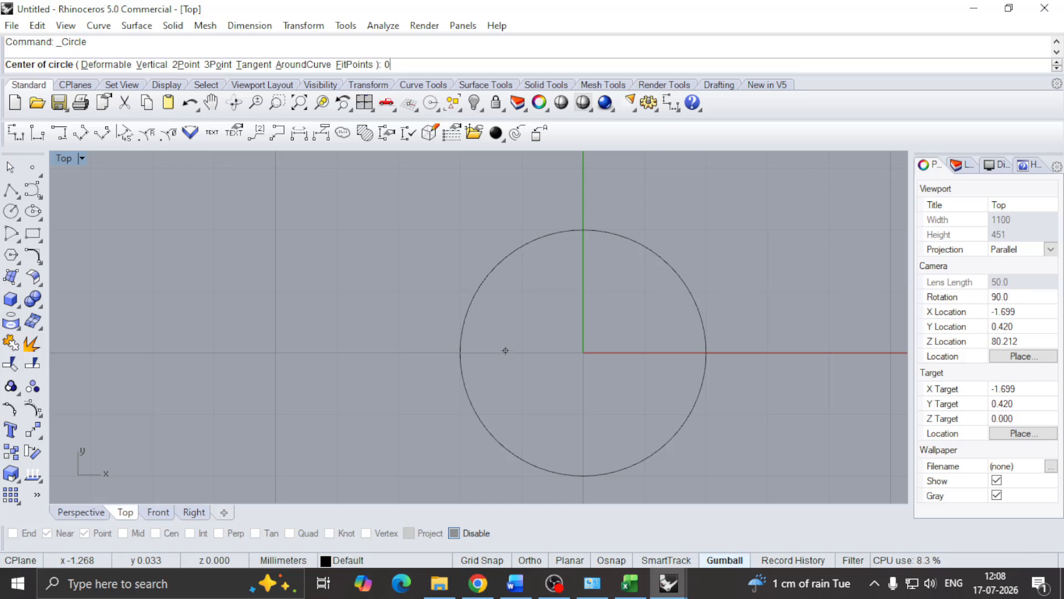
{"action": "key", "text": "Return"}
{"action": "key", "text": "Return"}
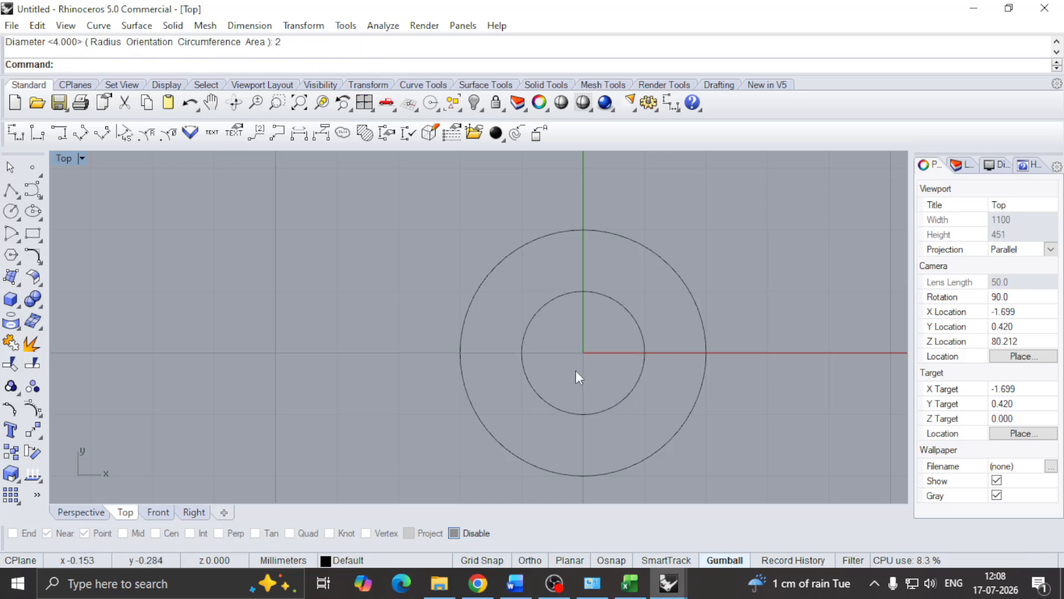
Draw a vertical construction line from its midpoint at the origin, extending past the outer circle at both ends
{"action": "right_click_drag", "start_coordinate": [576, 377], "coordinate": [421, 373]}
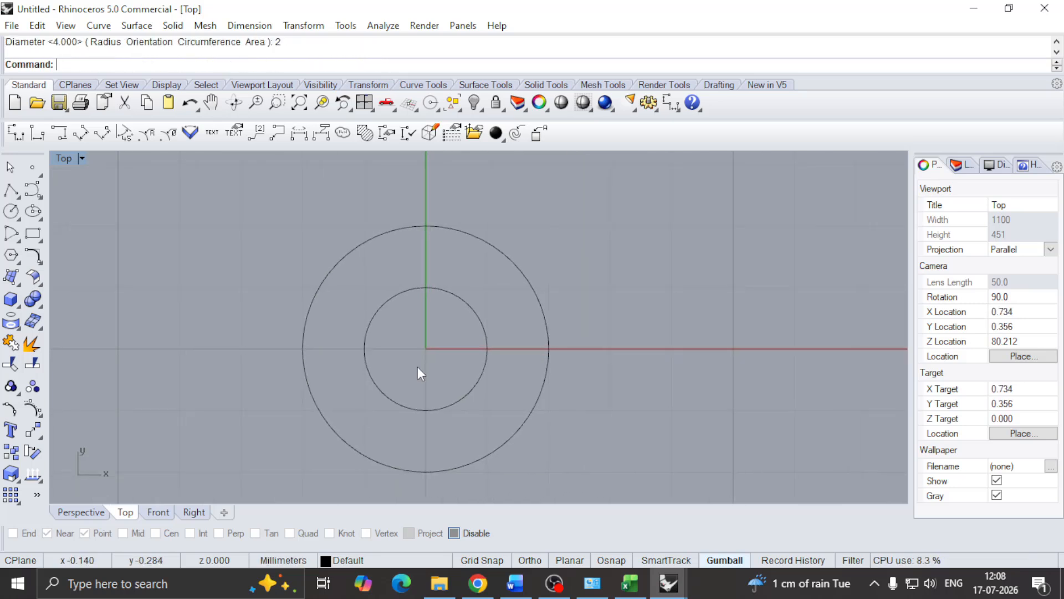
{"action": "left_click", "coordinate": [11, 194]}
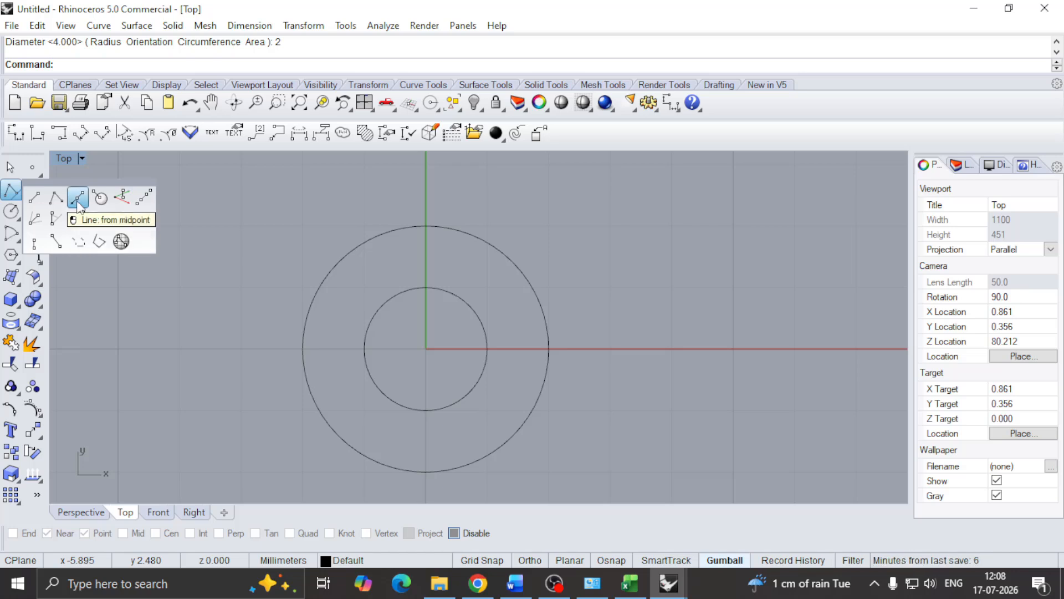
{"action": "left_click", "coordinate": [78, 199]}
{"action": "left_click", "coordinate": [426, 349]}
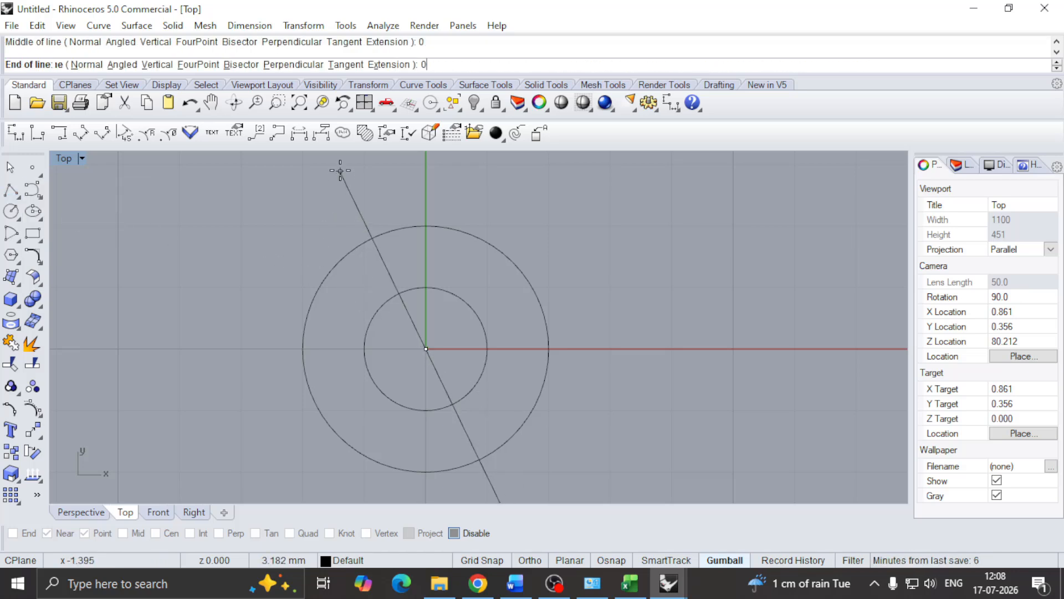
{"action": "key", "text": "F8"}
{"action": "right_click_drag", "start_coordinate": [405, 162], "coordinate": [423, 242]}
{"action": "left_click", "coordinate": [400, 189]}
With intersection snapping enabled, draw an arc between the vertical line's two crossings with the outer circle, passing through the inner circle's +X point
{"action": "scroll", "coordinate": [401, 190], "scroll_direction": "down", "scroll_amount": 6}
{"action": "scroll", "coordinate": [418, 223], "scroll_direction": "up", "scroll_amount": 4}
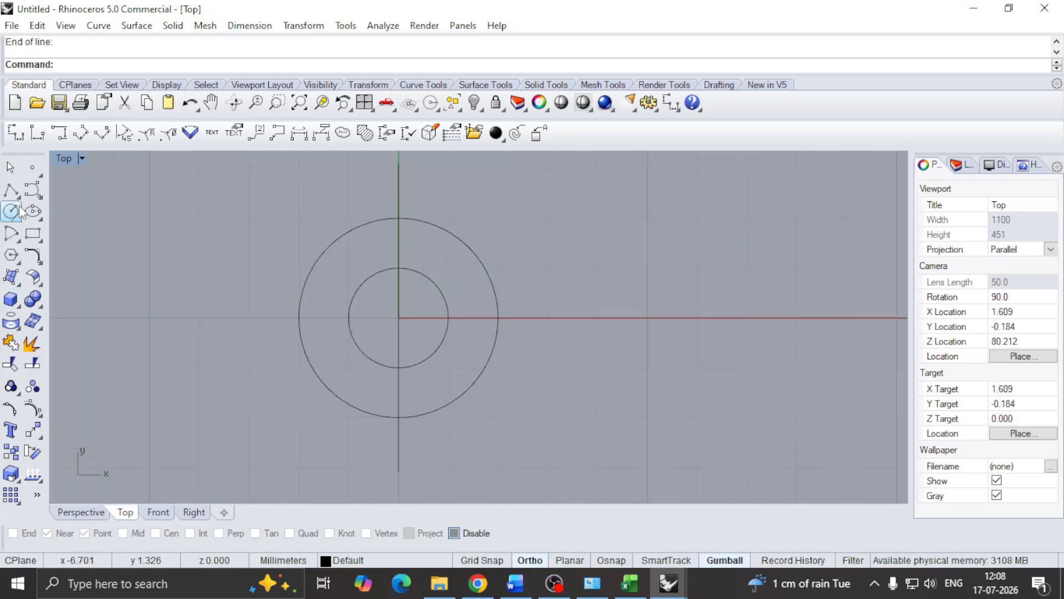
{"action": "left_click", "coordinate": [12, 236]}
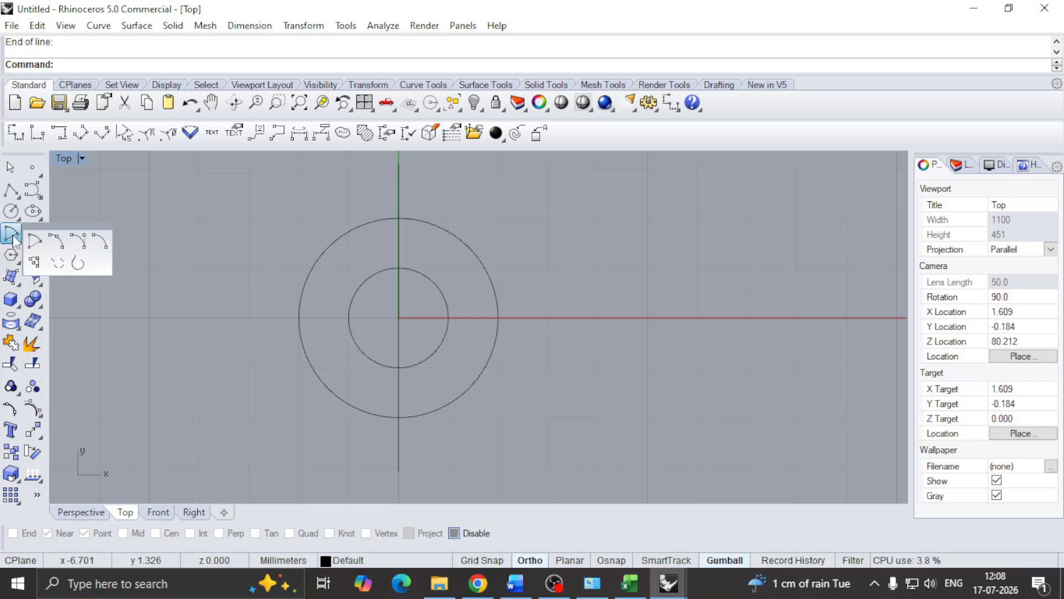
{"action": "left_click", "coordinate": [56, 240]}
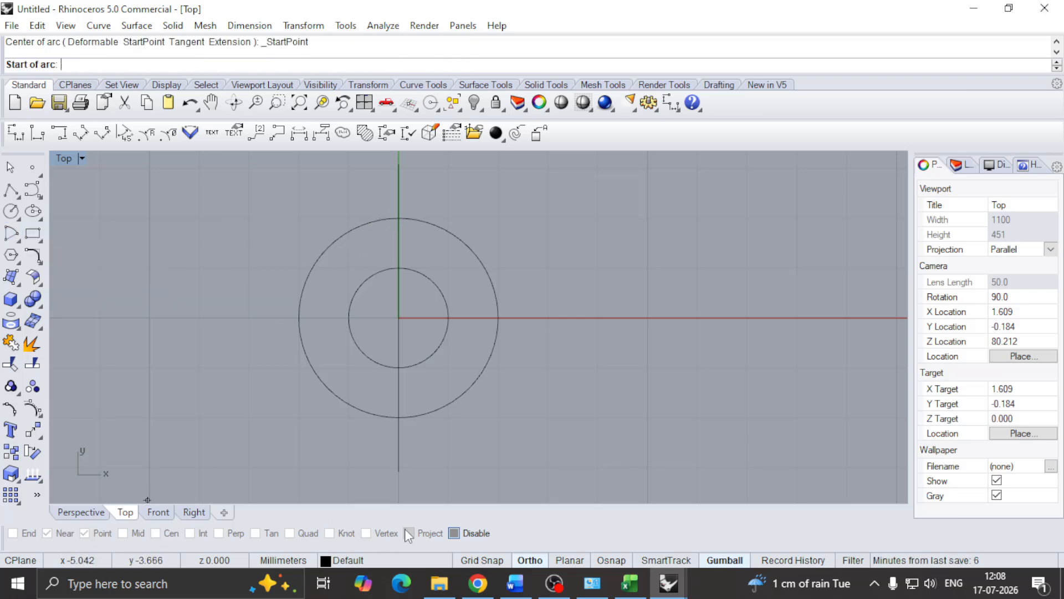
{"action": "left_click", "coordinate": [466, 538]}
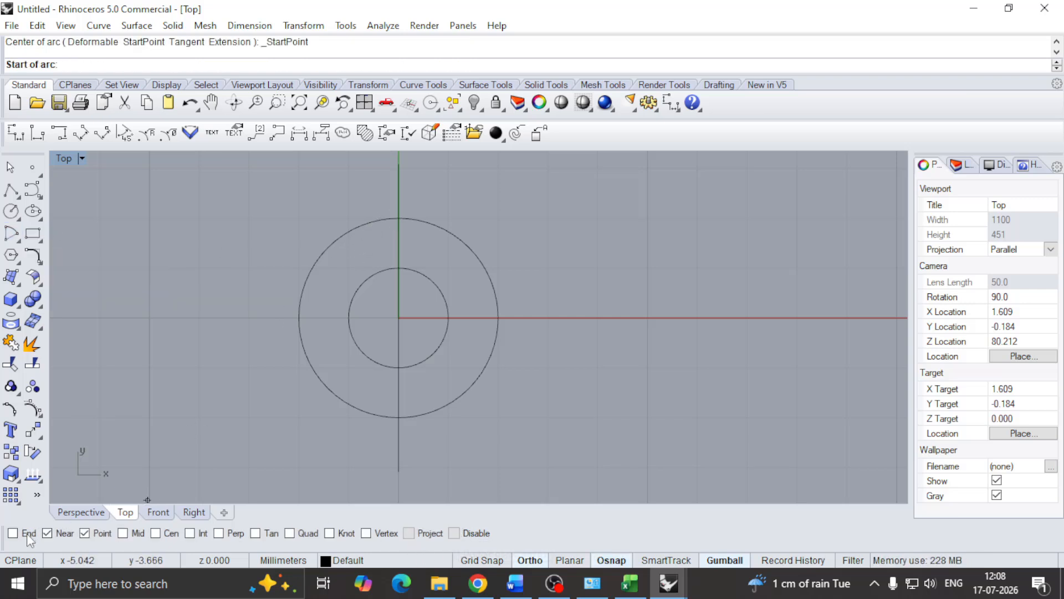
{"action": "left_click", "coordinate": [191, 533]}
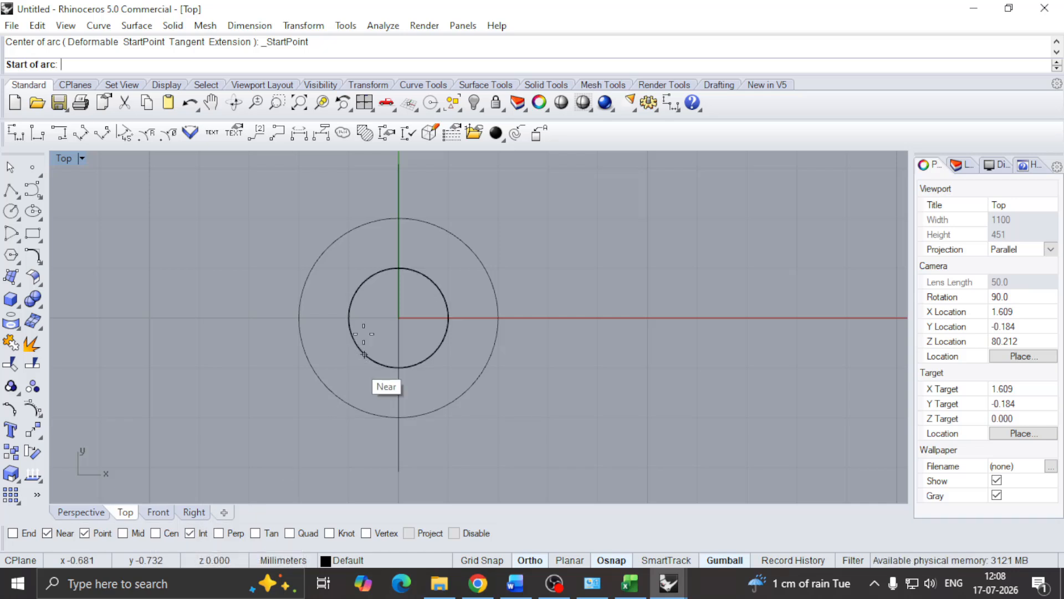
{"action": "left_click", "coordinate": [400, 218]}
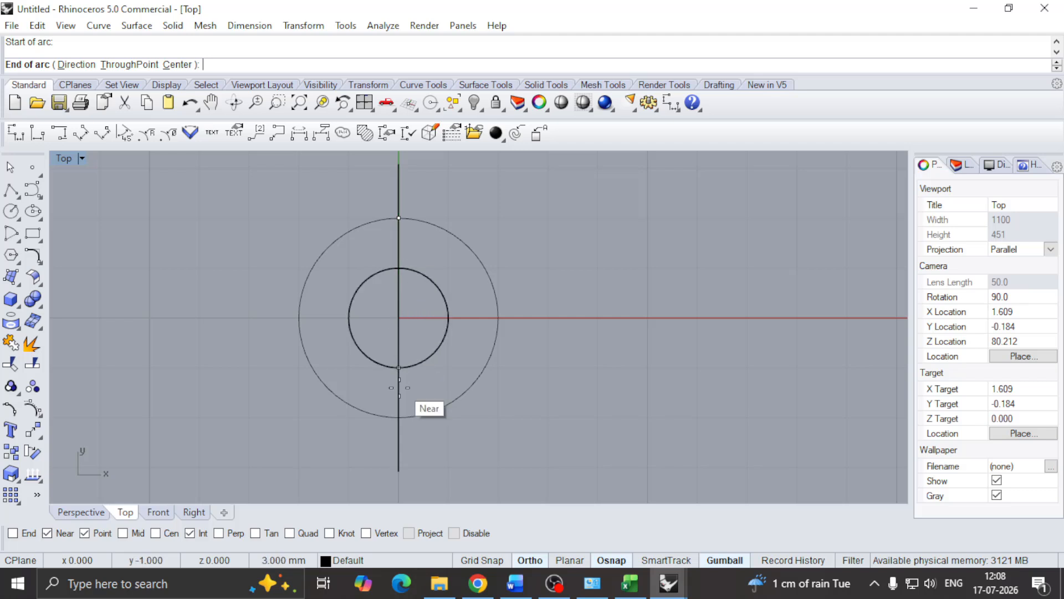
{"action": "left_click", "coordinate": [397, 416]}
{"action": "scroll", "coordinate": [460, 321], "scroll_direction": "up", "scroll_amount": 5}
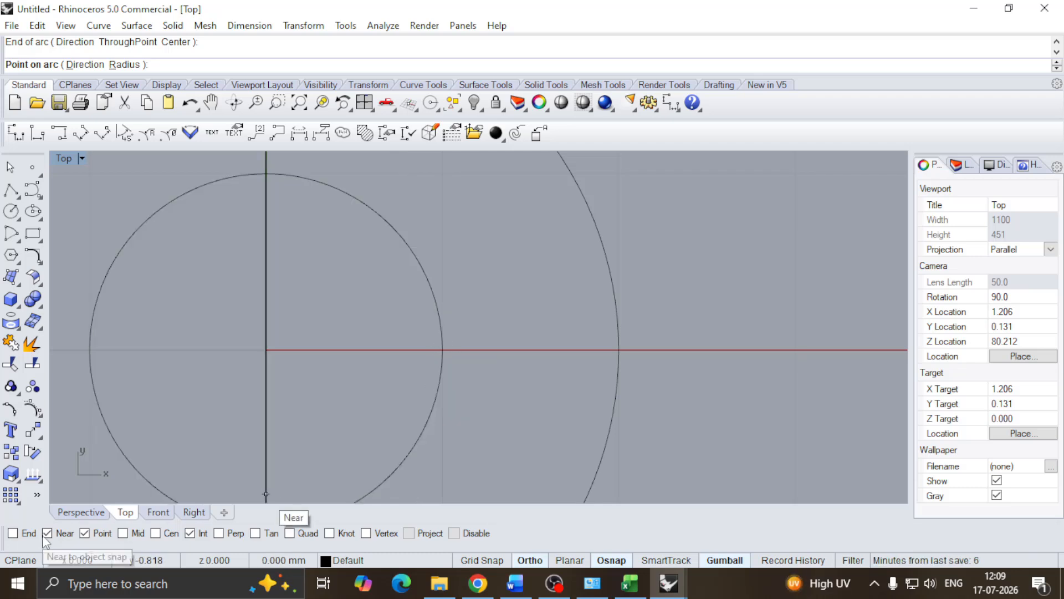
{"action": "left_click", "coordinate": [444, 350]}
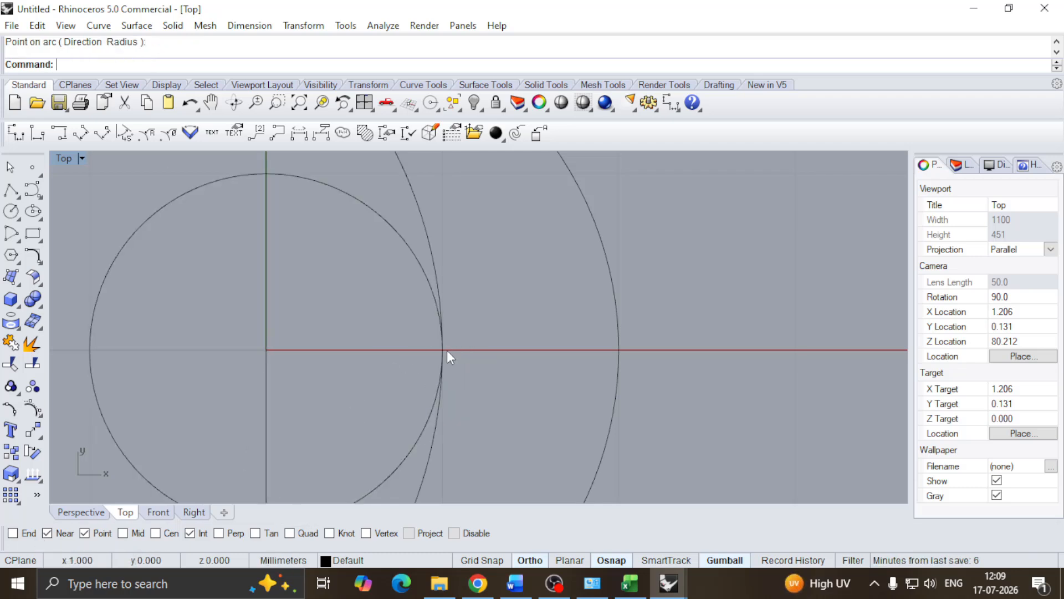
Mirror the arc across the vertical axis through the origin to complete the marquise outline
{"action": "scroll", "coordinate": [447, 350], "scroll_direction": "down", "scroll_amount": 2}
{"action": "left_click", "coordinate": [424, 271]}
{"action": "scroll", "coordinate": [420, 277], "scroll_direction": "up", "scroll_amount": 2}
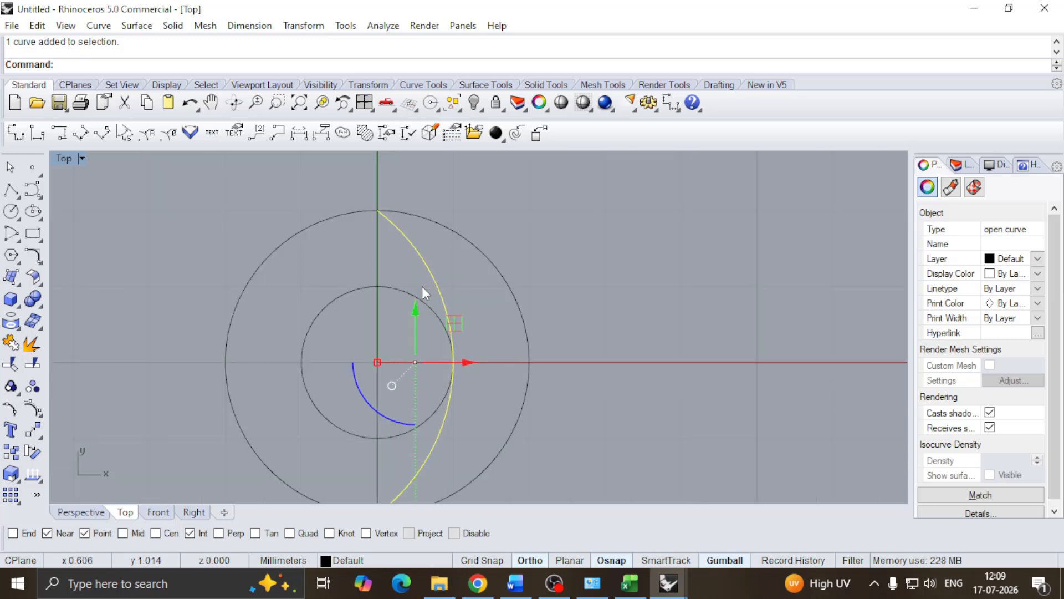
{"action": "scroll", "coordinate": [411, 289], "scroll_direction": "down", "scroll_amount": 1}
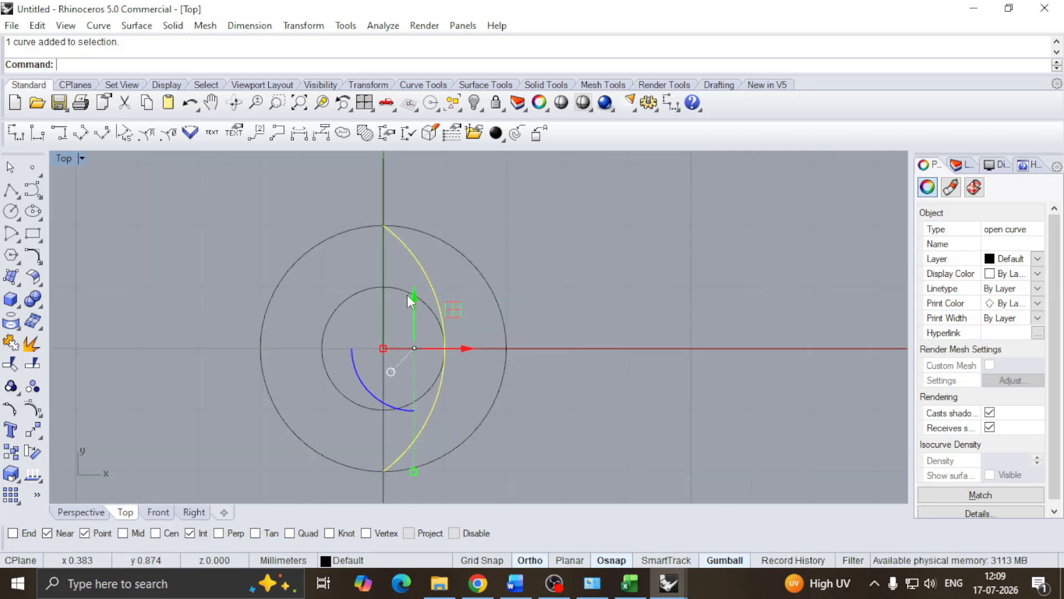
{"action": "left_click", "coordinate": [40, 437]}
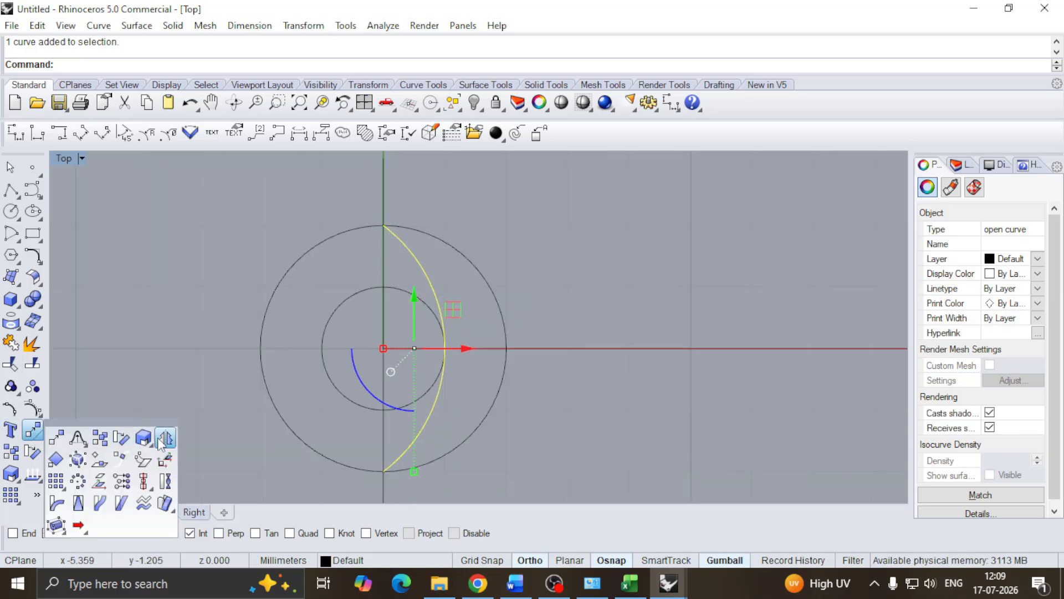
{"action": "left_click", "coordinate": [165, 439]}
{"action": "key", "text": "Return"}
{"action": "left_click", "coordinate": [324, 191]}
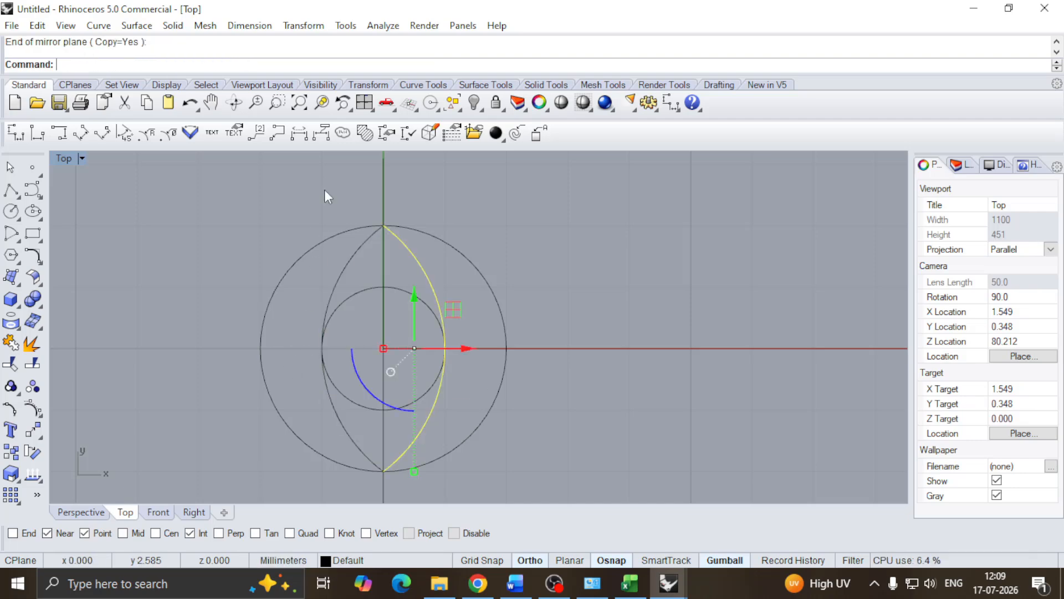
Delete both construction circles and the vertical line, keeping only the two arcs
{"action": "left_click", "coordinate": [400, 290]}
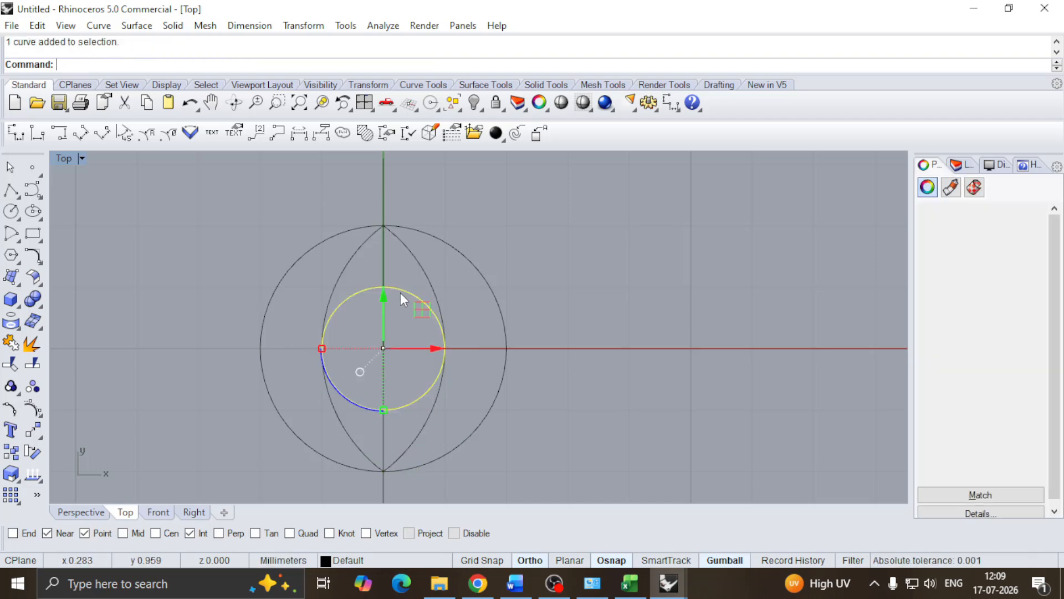
{"action": "key", "text": "Delete"}
{"action": "left_click", "coordinate": [423, 231]}
{"action": "key", "text": "Delete"}
{"action": "scroll", "coordinate": [400, 323], "scroll_direction": "down", "scroll_amount": 4}
{"action": "right_click_drag", "start_coordinate": [401, 322], "coordinate": [401, 265]}
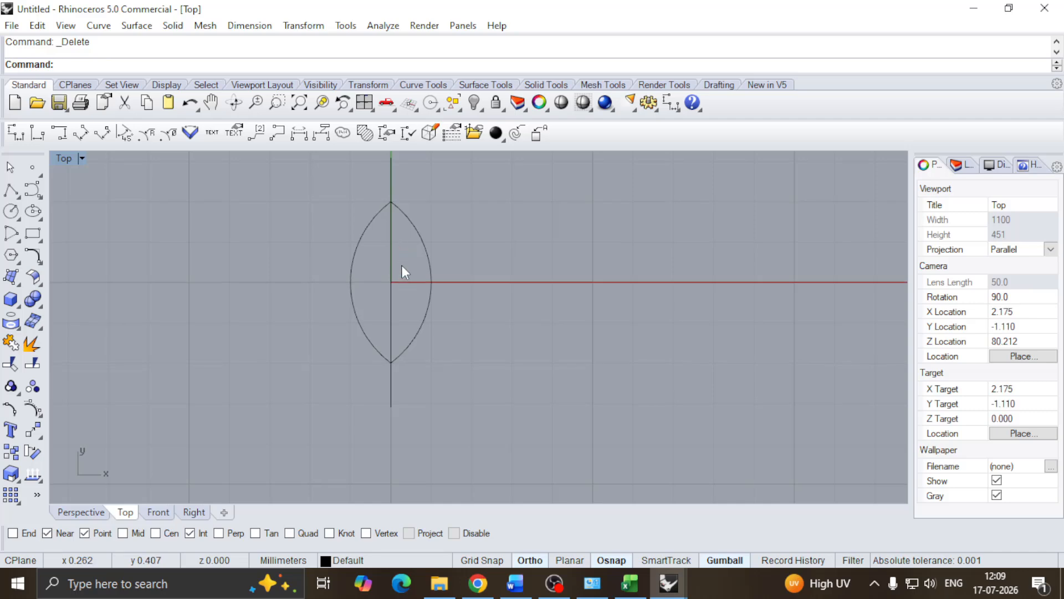
{"action": "left_click", "coordinate": [391, 256]}
{"action": "right_click_drag", "start_coordinate": [459, 238], "coordinate": [439, 286]}
{"action": "key", "text": "Delete"}
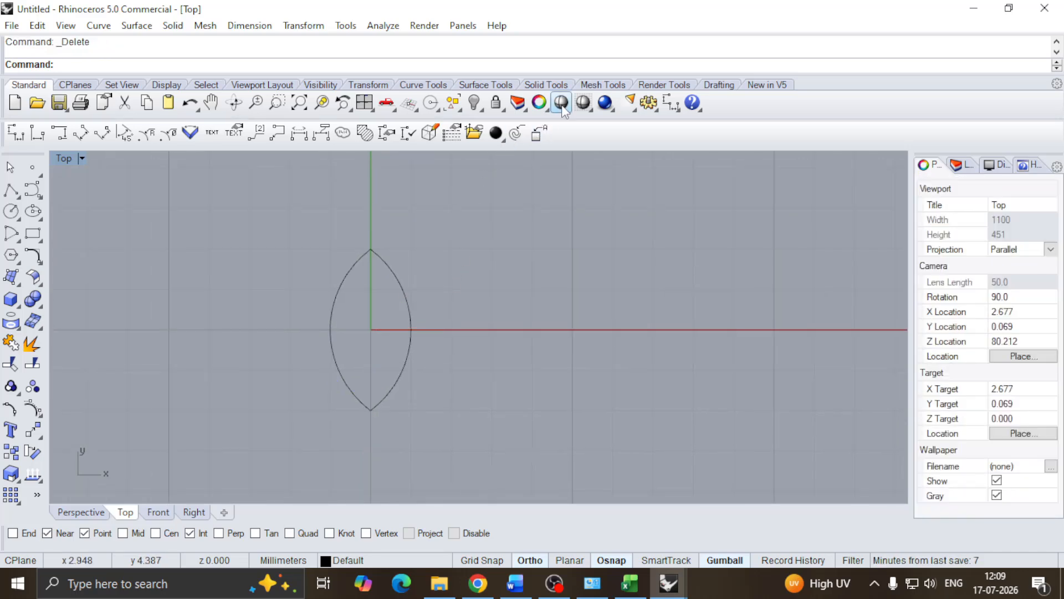
Join the two arcs into one closed marquise curve
{"action": "left_click", "coordinate": [561, 103]}
{"action": "scroll", "coordinate": [392, 271], "scroll_direction": "up", "scroll_amount": 2}
{"action": "left_click", "coordinate": [392, 263]}
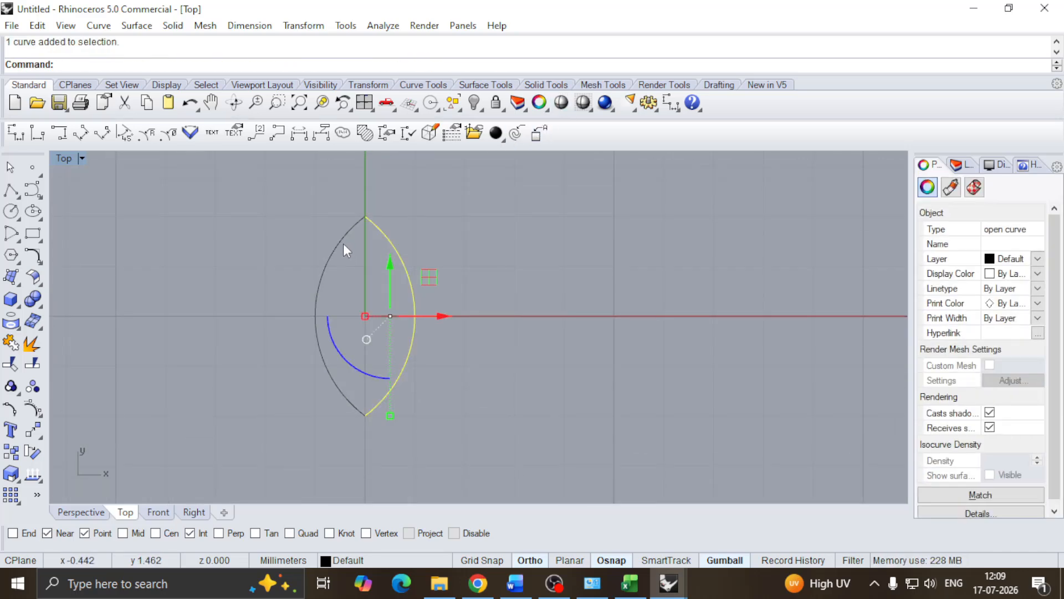
{"action": "left_click", "coordinate": [11, 344]}
{"action": "left_click", "coordinate": [384, 242]}
{"action": "scroll", "coordinate": [389, 337], "scroll_direction": "down", "scroll_amount": 3}
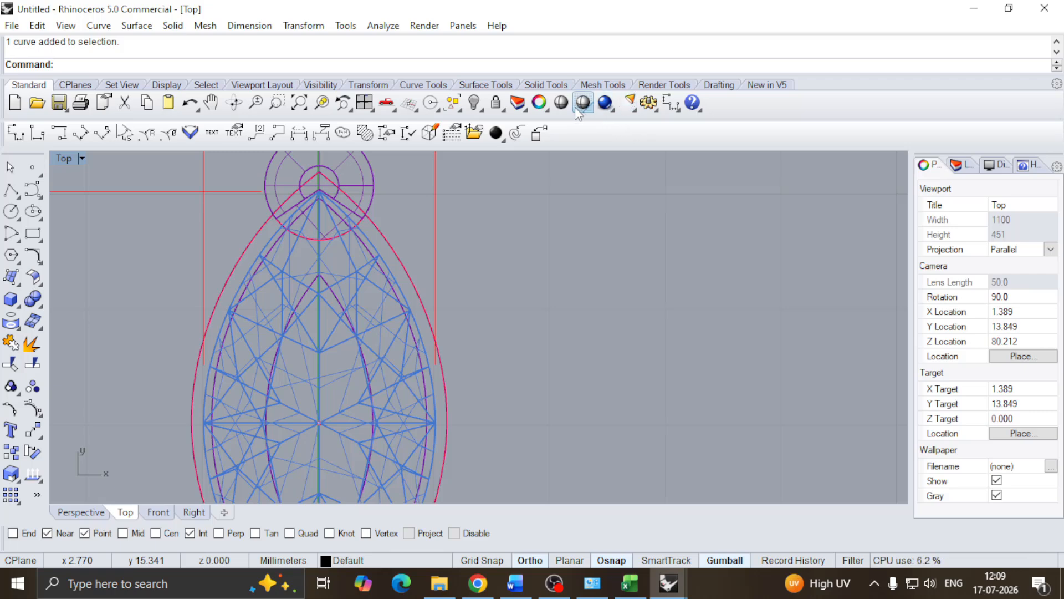
{"action": "left_click", "coordinate": [578, 110]}
{"action": "left_click", "coordinate": [670, 111]}
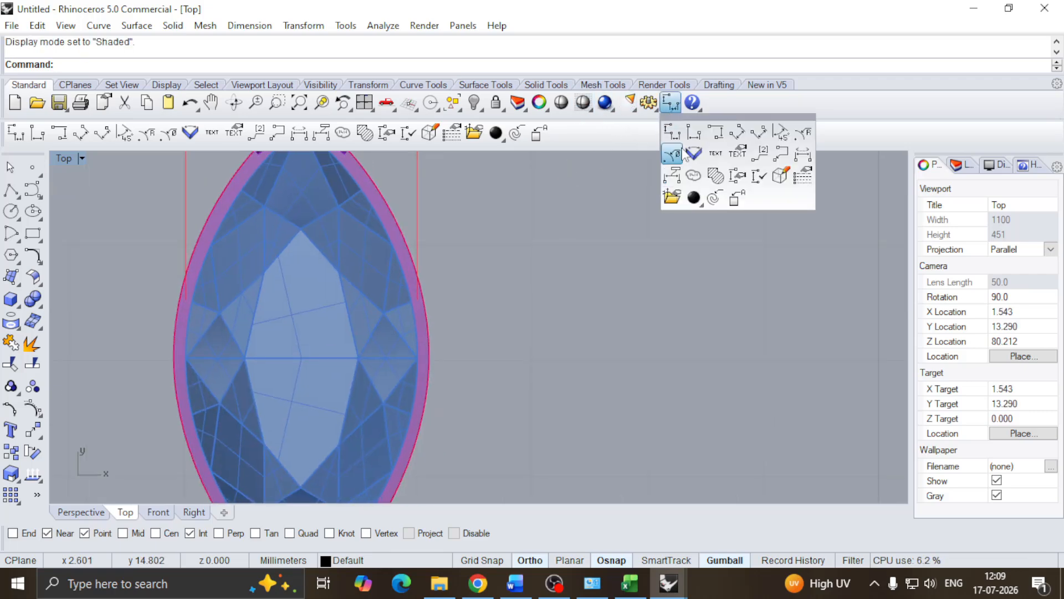
{"action": "left_click", "coordinate": [714, 138]}
{"action": "left_click", "coordinate": [82, 158]}
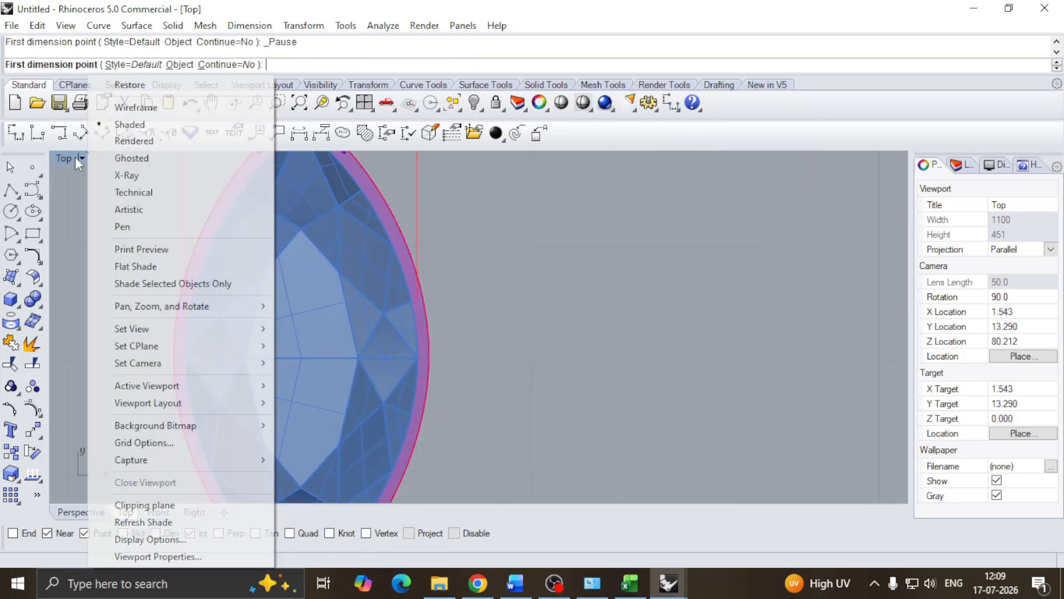
{"action": "left_click", "coordinate": [135, 105]}
{"action": "scroll", "coordinate": [388, 344], "scroll_direction": "up", "scroll_amount": 3}
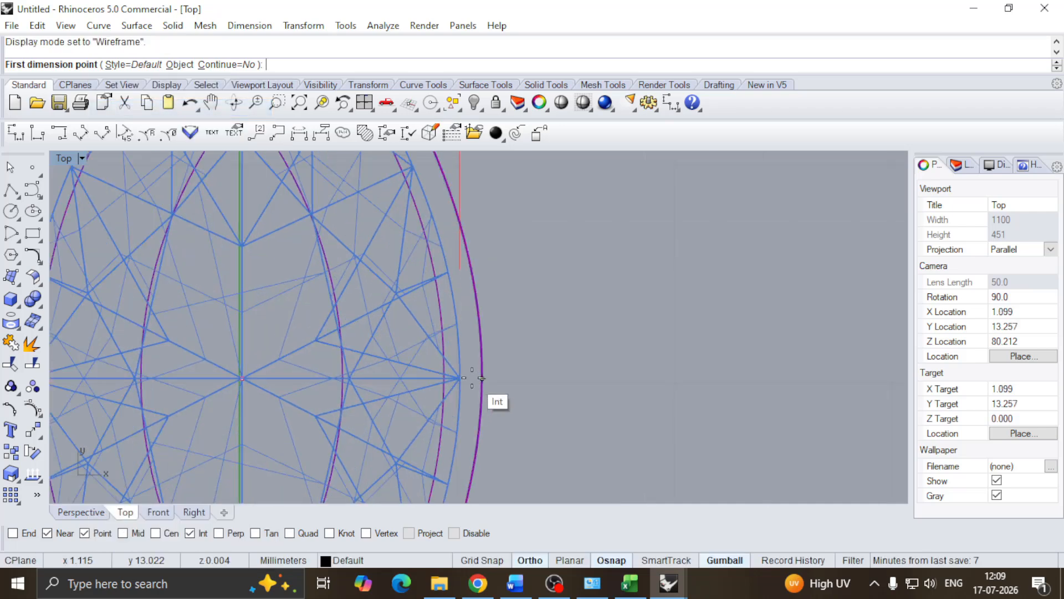
{"action": "left_click", "coordinate": [482, 378]}
{"action": "left_click", "coordinate": [459, 378]}
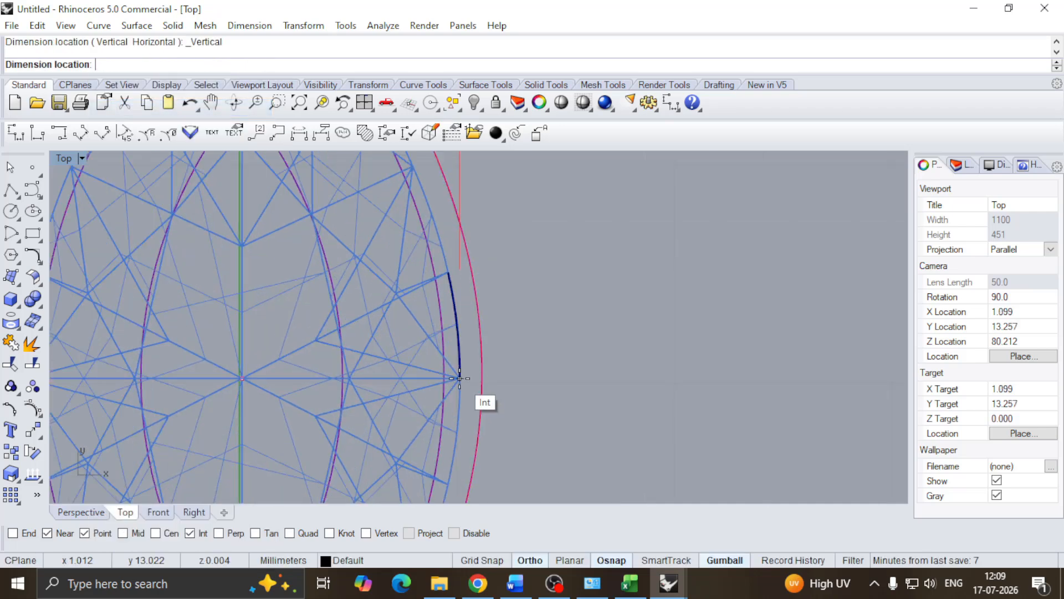
{"action": "scroll", "coordinate": [460, 378], "scroll_direction": "down", "scroll_amount": 5}
{"action": "key", "text": "Escape"}
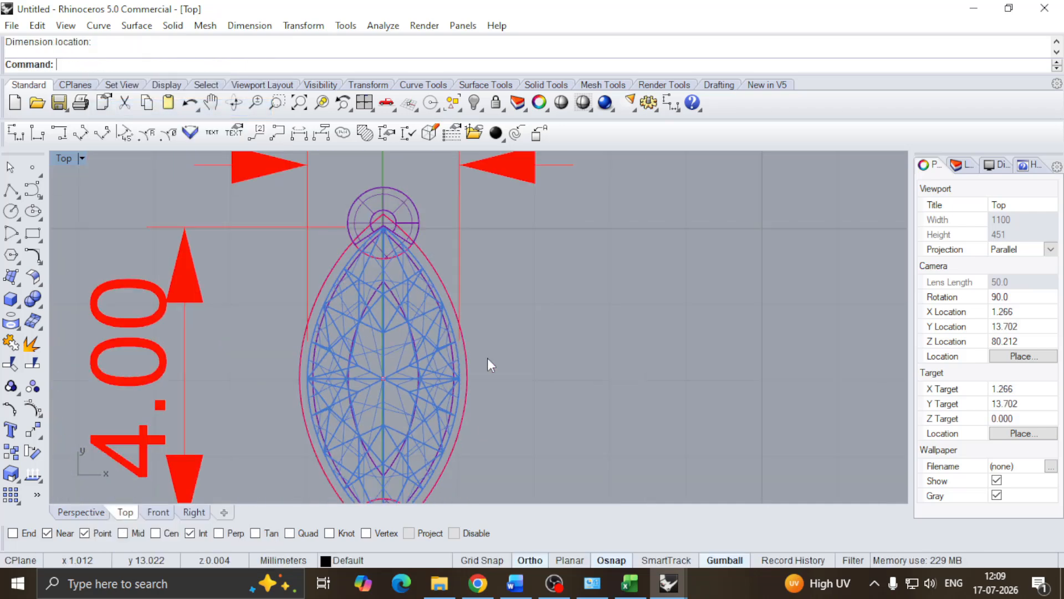
Measure the aligned distance from the reference bezel's outer edge to its innermost opening along the stone's horizontal centreline
{"action": "left_click", "coordinate": [677, 111]}
{"action": "left_click", "coordinate": [699, 133]}
{"action": "scroll", "coordinate": [492, 357], "scroll_direction": "up", "scroll_amount": 3}
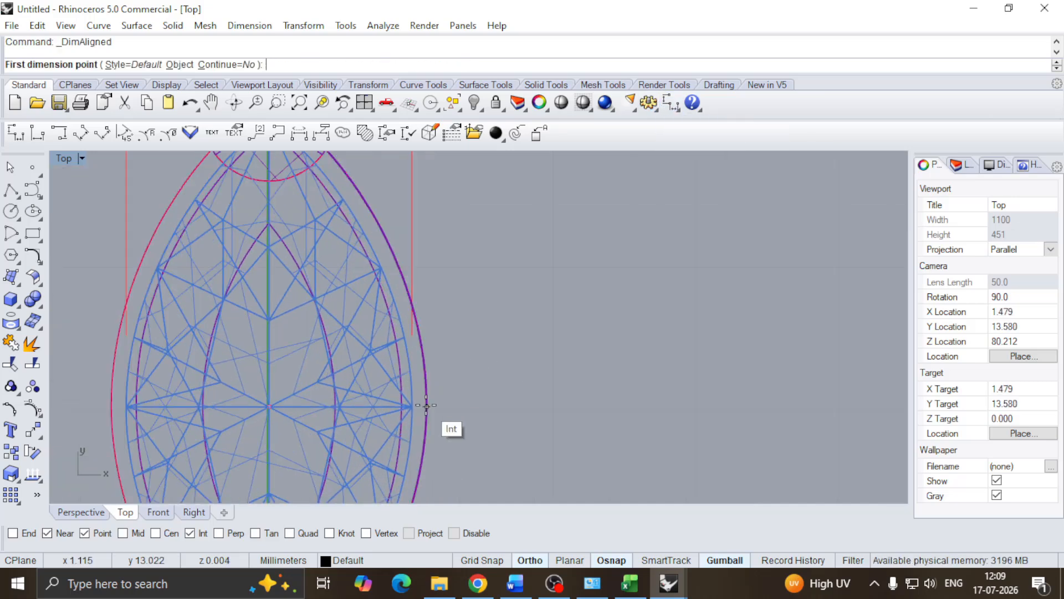
{"action": "left_click", "coordinate": [426, 406]}
{"action": "scroll", "coordinate": [338, 407], "scroll_direction": "up", "scroll_amount": 2}
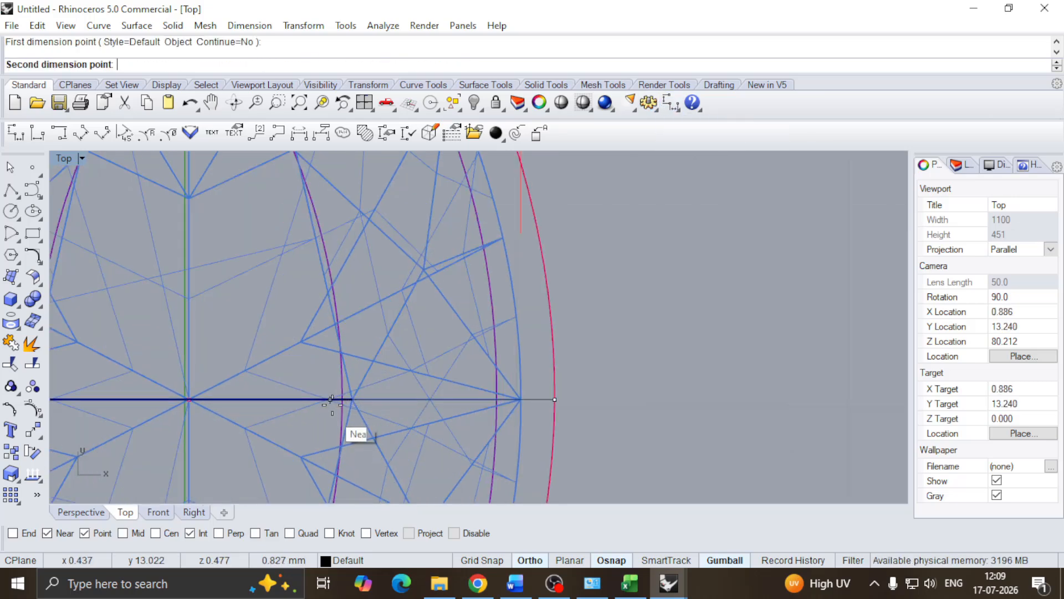
{"action": "left_click", "coordinate": [339, 407]}
{"action": "scroll", "coordinate": [339, 407], "scroll_direction": "down", "scroll_amount": 4}
{"action": "scroll", "coordinate": [355, 401], "scroll_direction": "up", "scroll_amount": 5}
{"action": "key", "text": "Escape"}
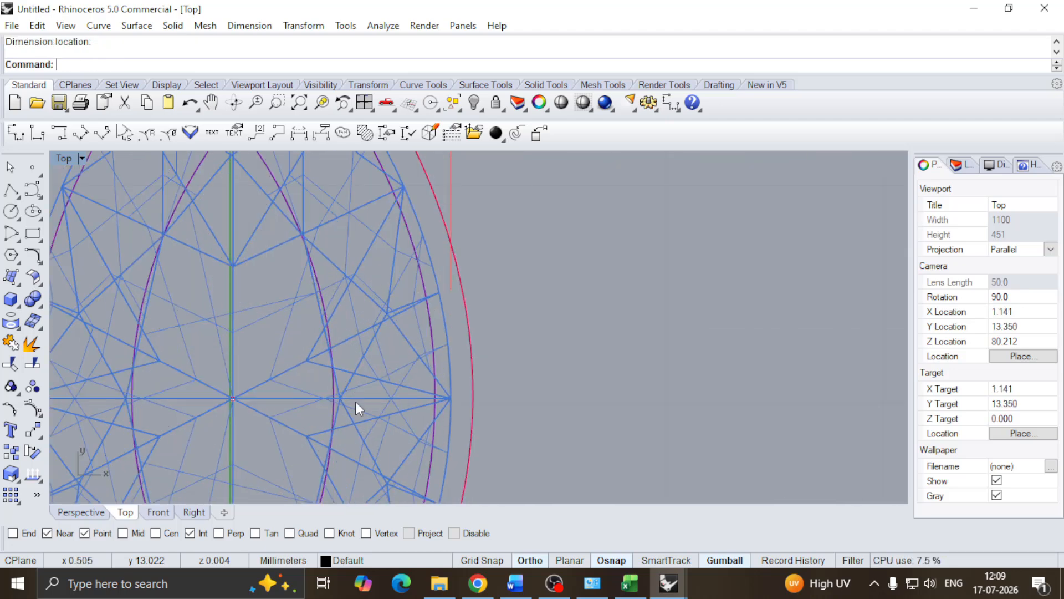
Measure the aligned distance from the reference bezel's outer edge to its middle seat curve on the horizontal centreline
{"action": "right_click", "coordinate": [462, 403]}
{"action": "left_click", "coordinate": [472, 403]}
{"action": "left_click", "coordinate": [450, 399]}
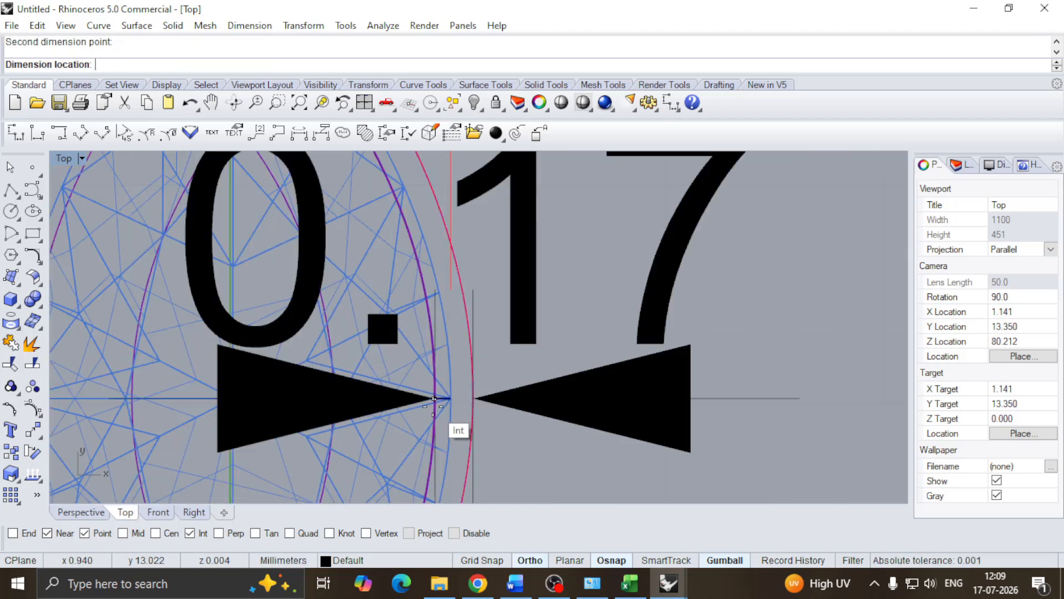
{"action": "scroll", "coordinate": [444, 401], "scroll_direction": "down", "scroll_amount": 4}
{"action": "right_click_drag", "start_coordinate": [444, 401], "coordinate": [448, 277]}
{"action": "scroll", "coordinate": [448, 278], "scroll_direction": "down", "scroll_amount": 4}
{"action": "key", "text": "Escape"}
{"action": "scroll", "coordinate": [447, 286], "scroll_direction": "down", "scroll_amount": 6}
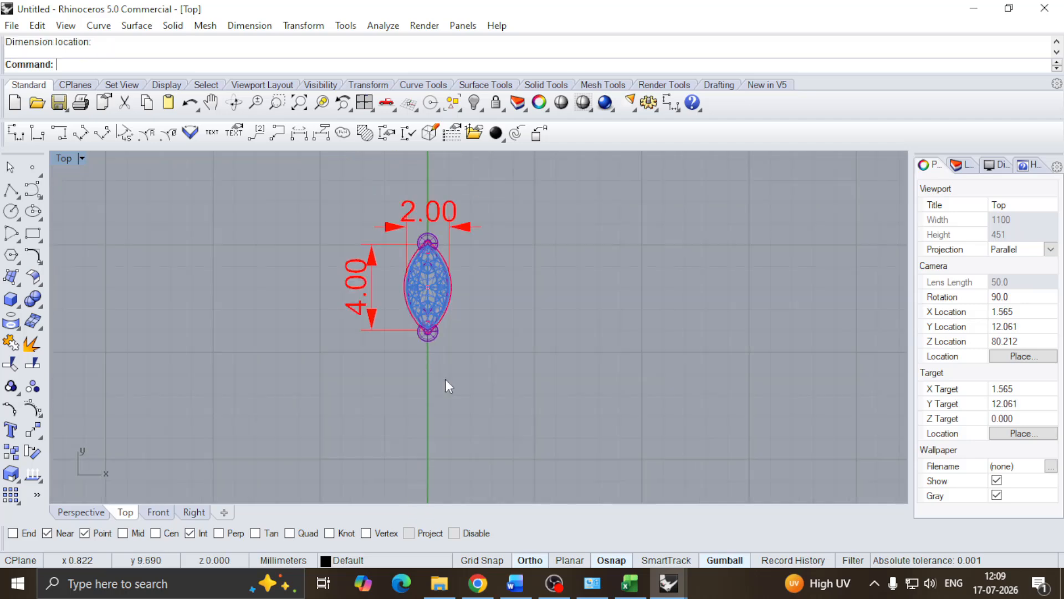
Offset the closed marquise outline at the origin 0.1 mm outward with sharp corners
{"action": "right_click_drag", "start_coordinate": [444, 433], "coordinate": [440, 280]}
{"action": "scroll", "coordinate": [433, 361], "scroll_direction": "up", "scroll_amount": 3}
{"action": "left_click", "coordinate": [420, 309]}
{"action": "scroll", "coordinate": [423, 310], "scroll_direction": "up", "scroll_amount": 3}
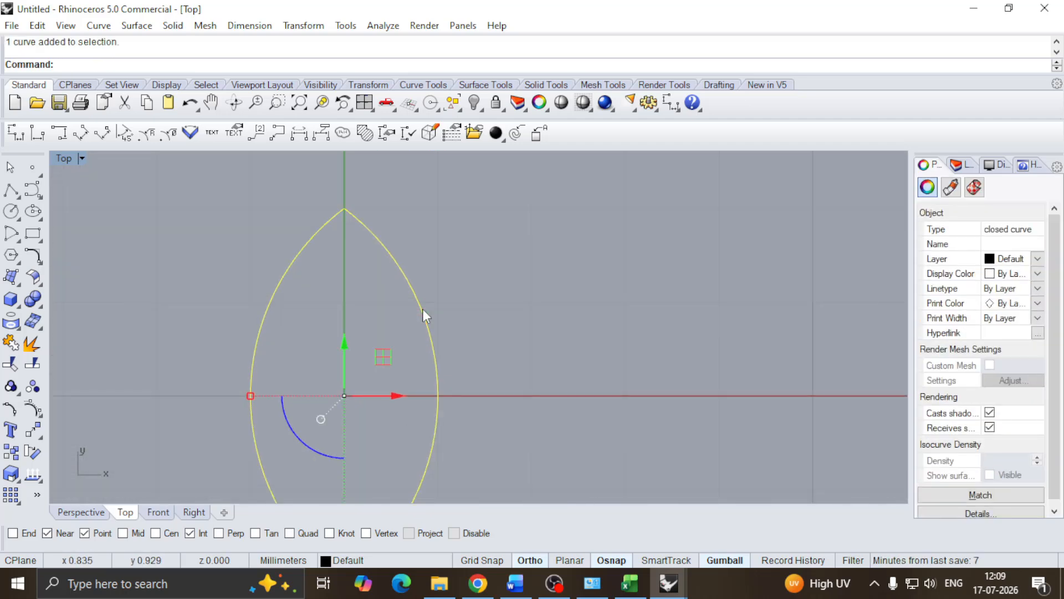
{"action": "type", "text": "Offset"}
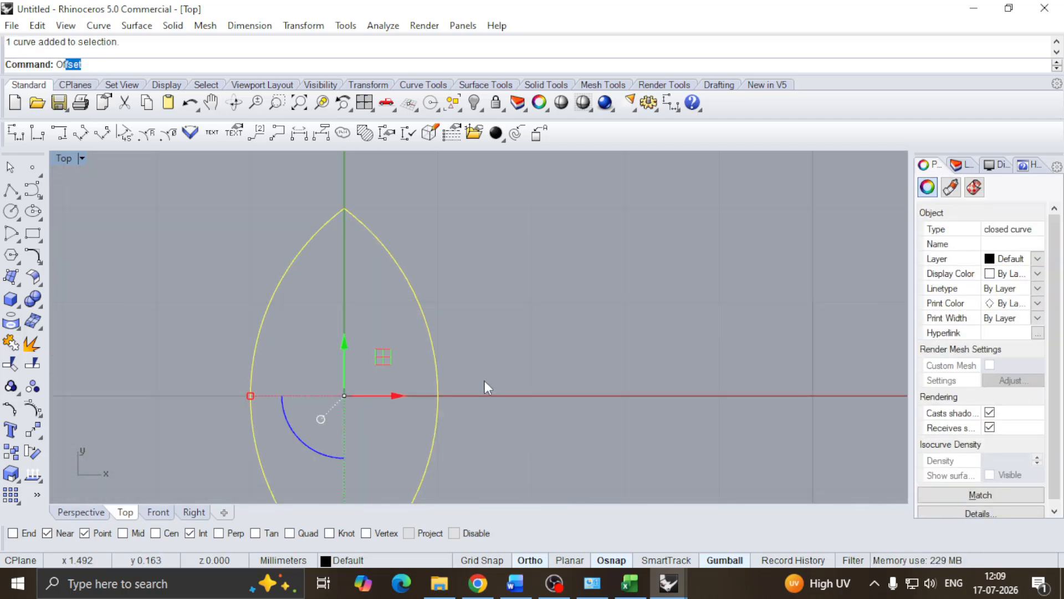
{"action": "key", "text": "Return"}
{"action": "type", "text": "0.1"}
{"action": "key", "text": "Return"}
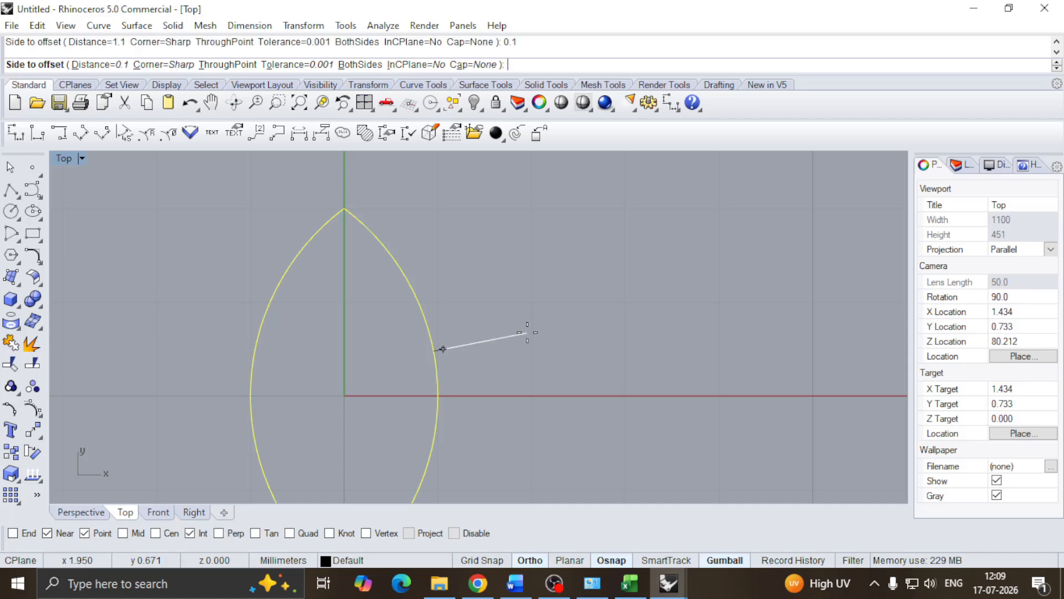
{"action": "left_click", "coordinate": [527, 328]}
Delete the original marquise outline, keeping only the outward offset curve
{"action": "left_click", "coordinate": [390, 233]}
{"action": "scroll", "coordinate": [427, 241], "scroll_direction": "down", "scroll_amount": 1}
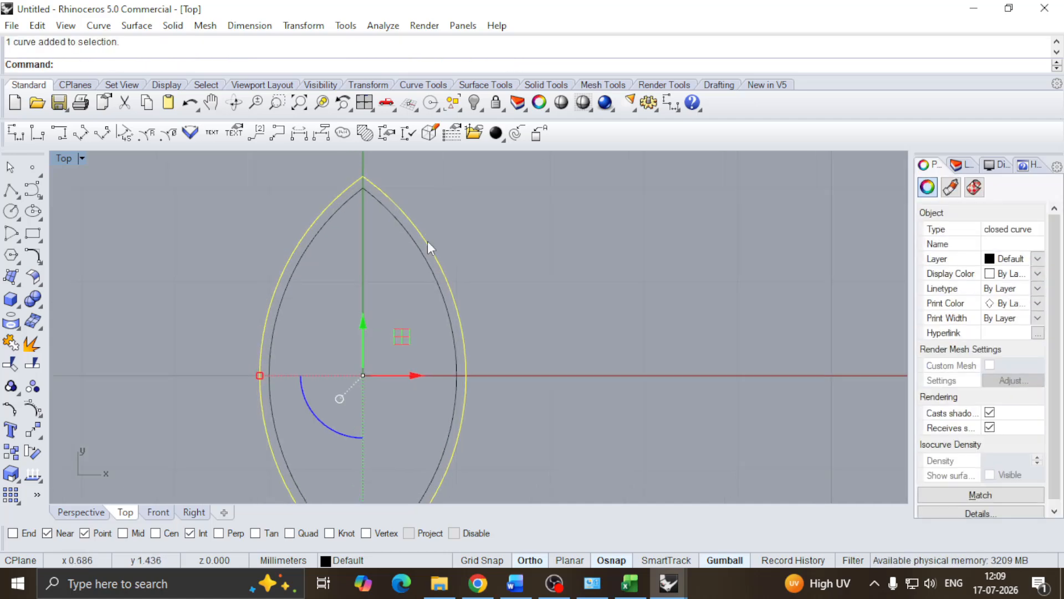
{"action": "scroll", "coordinate": [430, 314], "scroll_direction": "up", "scroll_amount": 2}
{"action": "key", "text": "Delete"}
Assign the remaining marquise curve to User Layer 01
{"action": "left_click", "coordinate": [448, 272]}
{"action": "scroll", "coordinate": [447, 266], "scroll_direction": "down", "scroll_amount": 2}
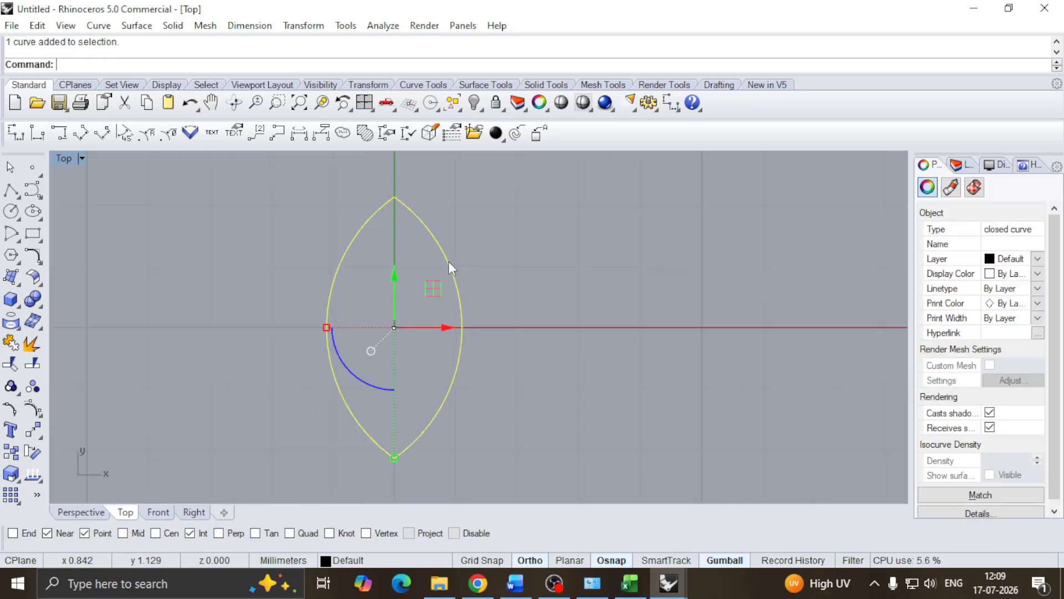
{"action": "scroll", "coordinate": [447, 309], "scroll_direction": "up", "scroll_amount": 1}
{"action": "left_click", "coordinate": [355, 561]}
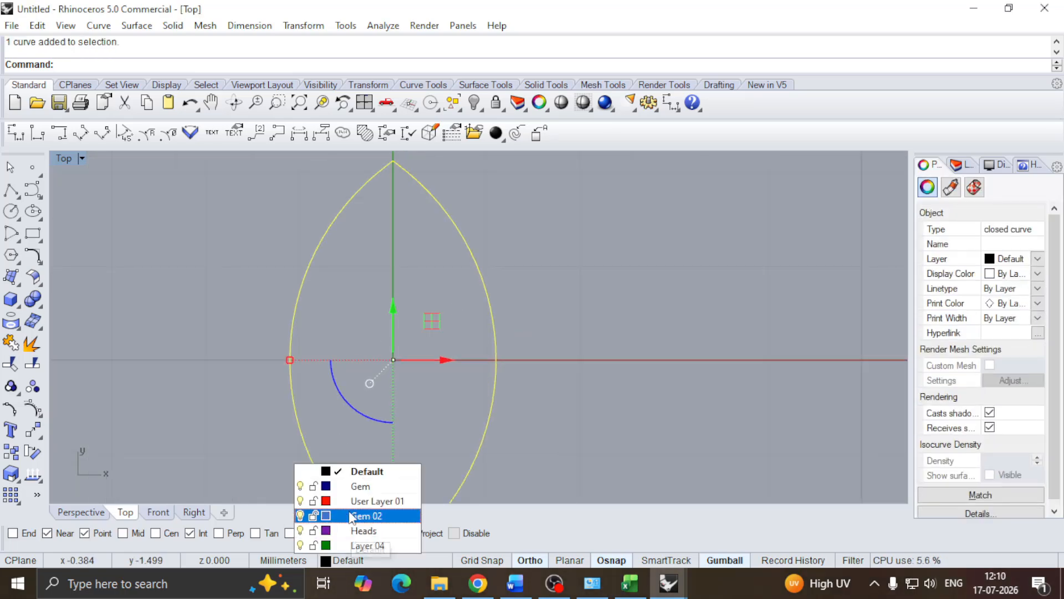
{"action": "left_click", "coordinate": [358, 501]}
{"action": "key", "text": "Escape"}
Try offsetting the red marquise curve 0.65 mm inward, and delete the resulting inner curve
{"action": "left_click", "coordinate": [478, 275]}
{"action": "right_click_drag", "start_coordinate": [477, 273], "coordinate": [480, 314]}
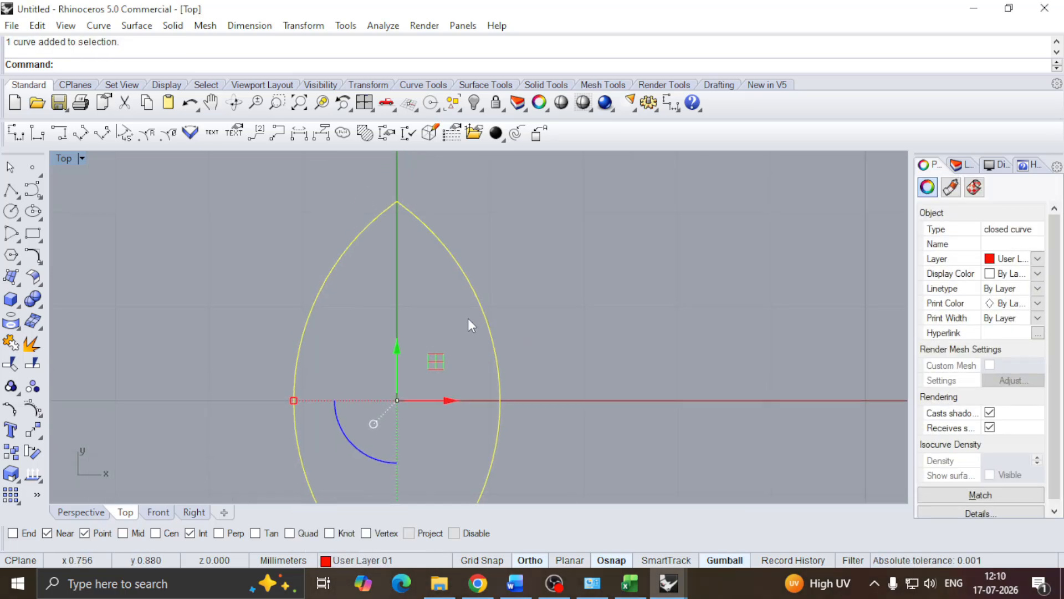
{"action": "type", "text": "O"}
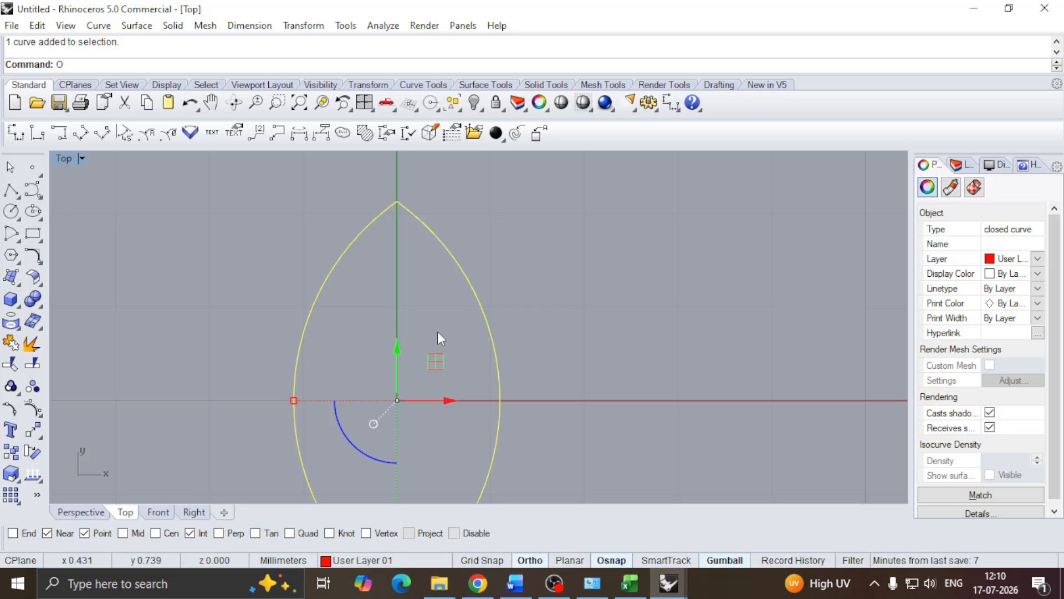
{"action": "type", "text": "f"}
{"action": "key", "text": "Return"}
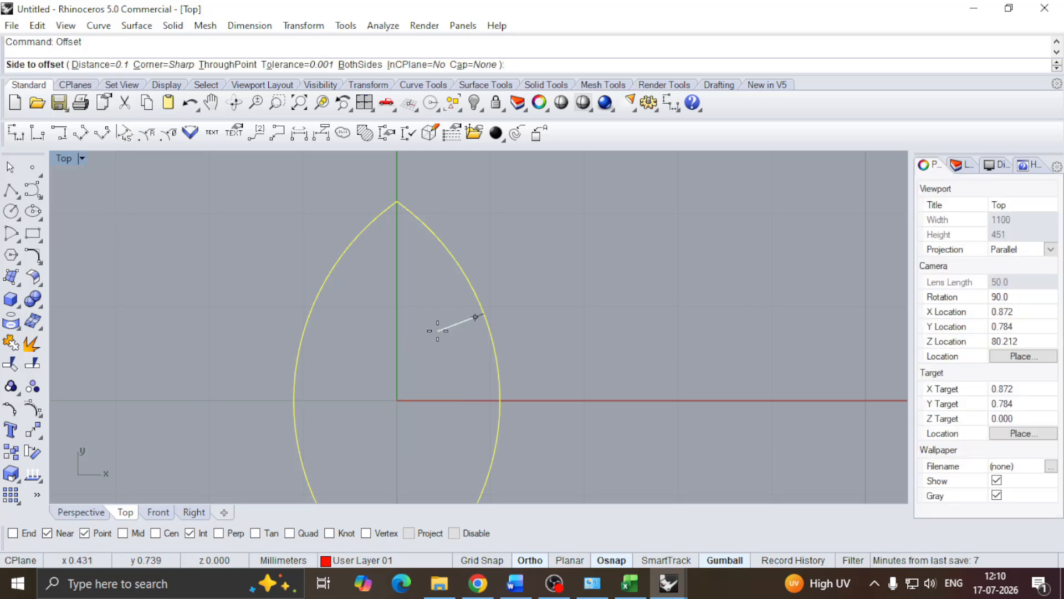
{"action": "type", "text": ".65"}
{"action": "key", "text": "Return"}
{"action": "left_click", "coordinate": [437, 331]}
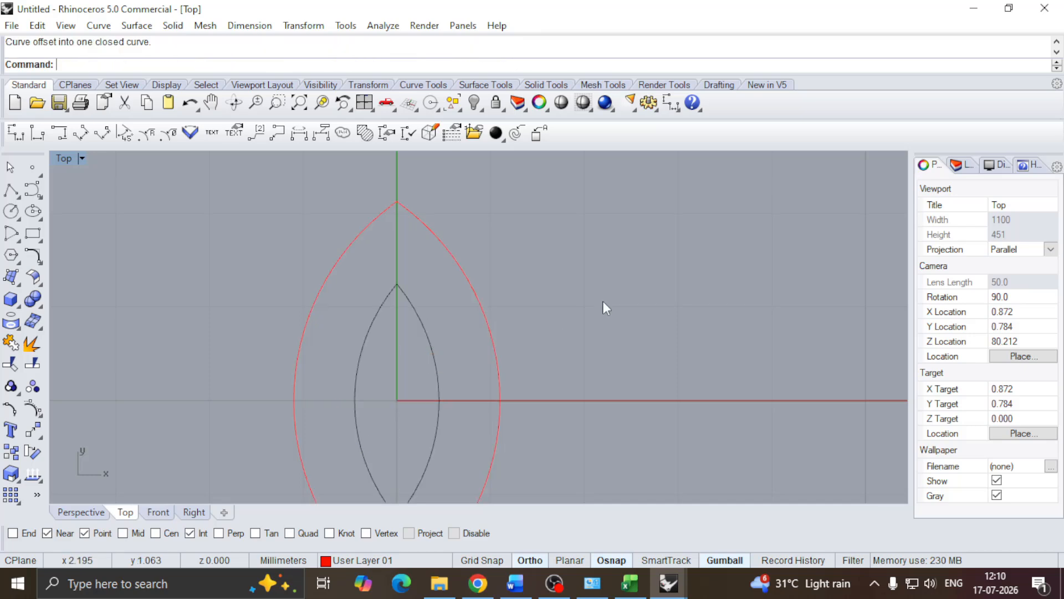
{"action": "right_click_drag", "start_coordinate": [450, 325], "coordinate": [449, 293]}
{"action": "left_click", "coordinate": [429, 298]}
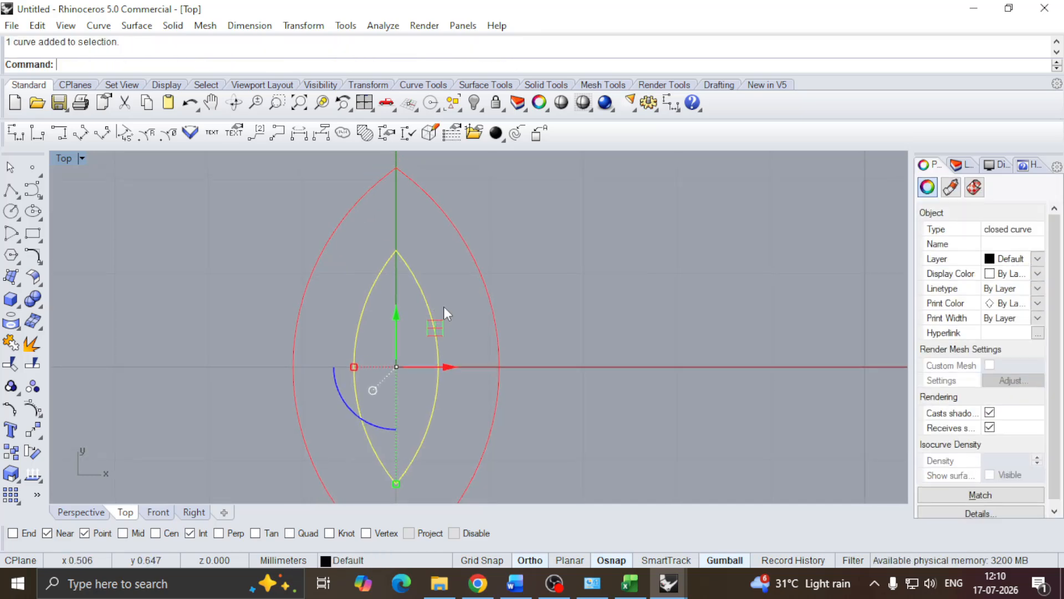
{"action": "key", "text": "Delete"}
Offset the red marquise curve 0.6 mm inward to create the bezel's inner opening
{"action": "left_click", "coordinate": [474, 268]}
{"action": "key", "text": "Return"}
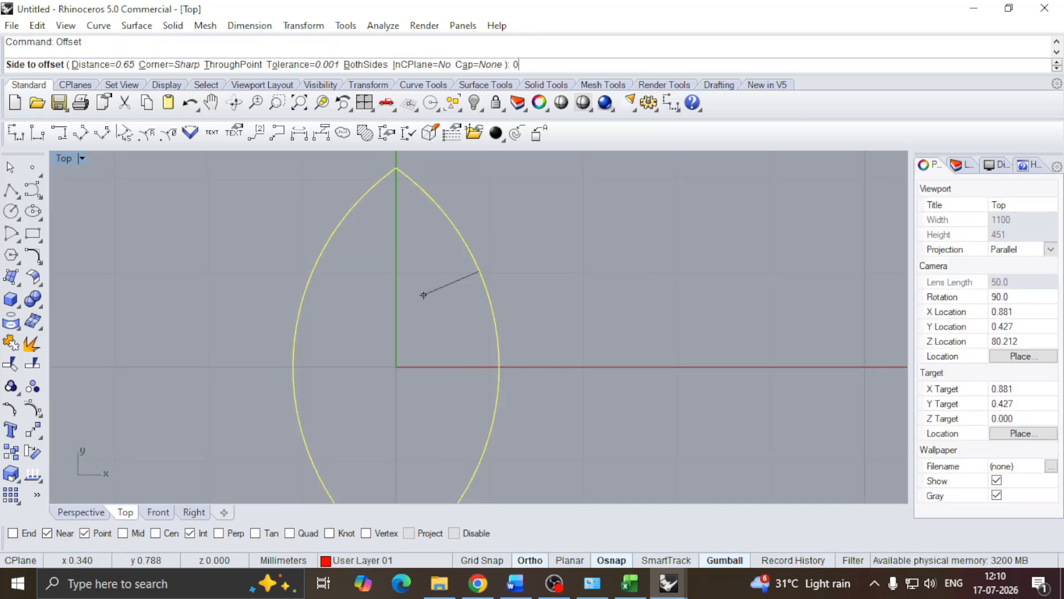
{"action": "key", "text": "Return"}
{"action": "left_click", "coordinate": [424, 295]}
{"action": "left_click", "coordinate": [564, 257]}
{"action": "right_click_drag", "start_coordinate": [468, 302], "coordinate": [463, 315]}
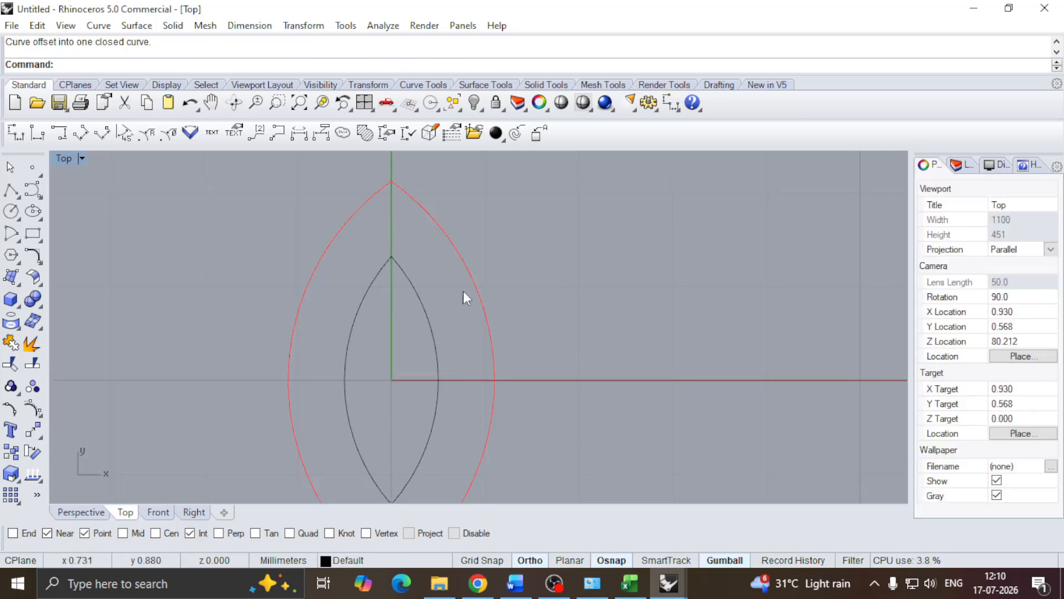
Offset the red marquise curve 0.17 mm inward to create the middle seat curve
{"action": "left_click", "coordinate": [472, 292]}
{"action": "key", "text": "Return"}
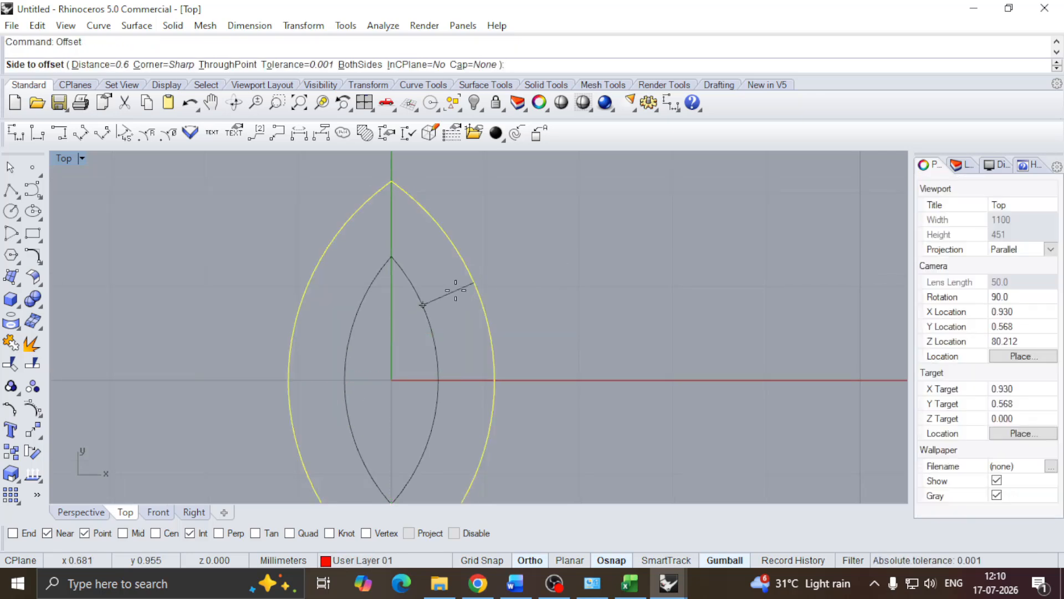
{"action": "scroll", "coordinate": [455, 290], "scroll_direction": "up", "scroll_amount": 2}
{"action": "key", "text": "Return"}
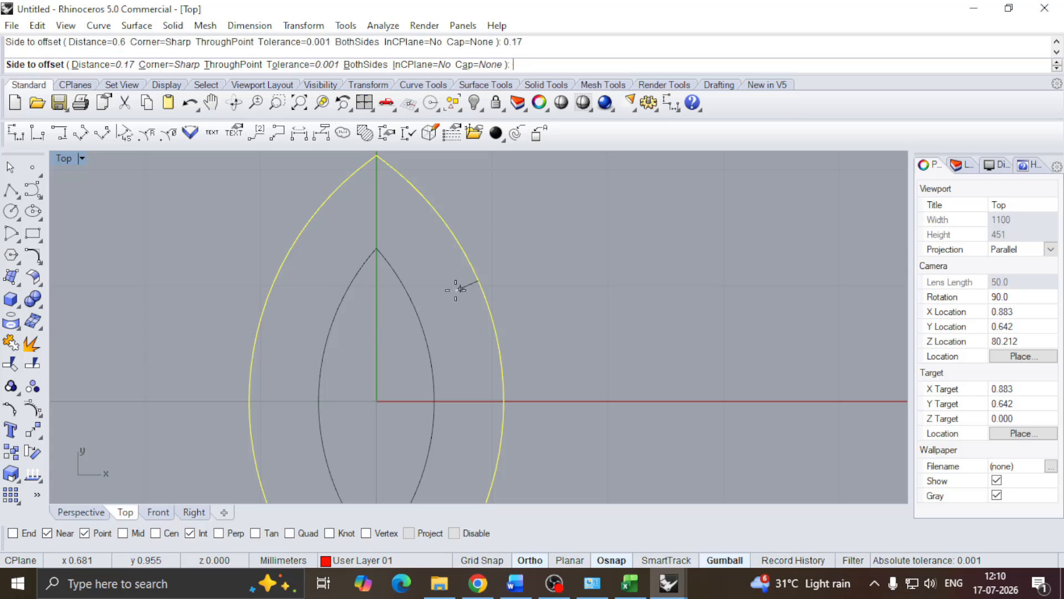
{"action": "left_click", "coordinate": [458, 288]}
{"action": "scroll", "coordinate": [493, 280], "scroll_direction": "down", "scroll_amount": 6}
{"action": "right_click_drag", "start_coordinate": [467, 293], "coordinate": [455, 258]}
{"action": "scroll", "coordinate": [460, 235], "scroll_direction": "up", "scroll_amount": 4}
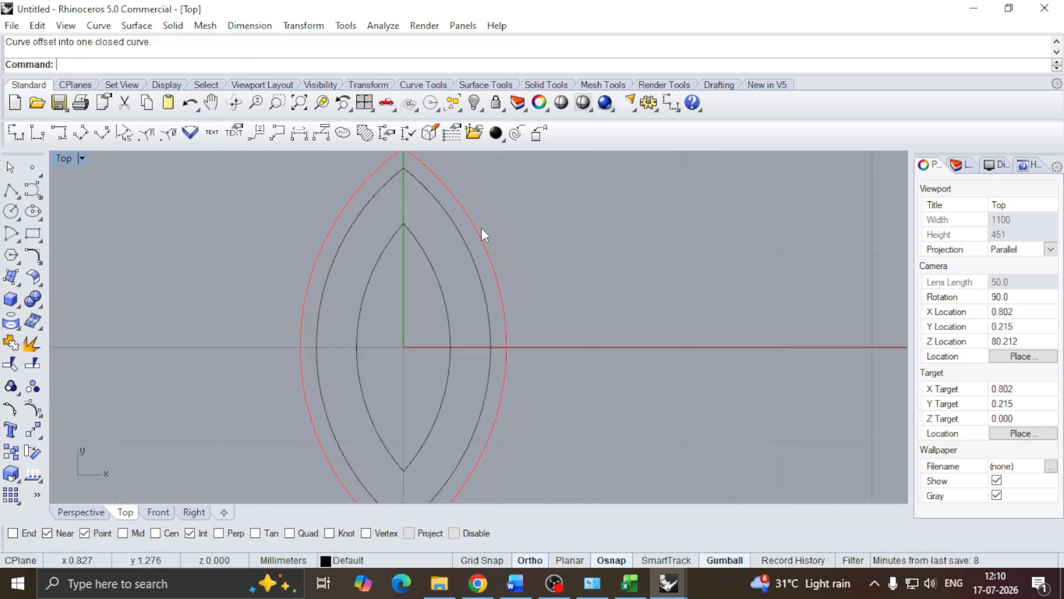
Examine the three nested marquise curves by selecting them individually, and clear the selection
{"action": "left_click", "coordinate": [481, 229]}
{"action": "left_click", "coordinate": [434, 277]}
{"action": "left_click", "coordinate": [492, 225]}
{"action": "left_click", "coordinate": [484, 238]}
{"action": "left_click", "coordinate": [435, 268]}
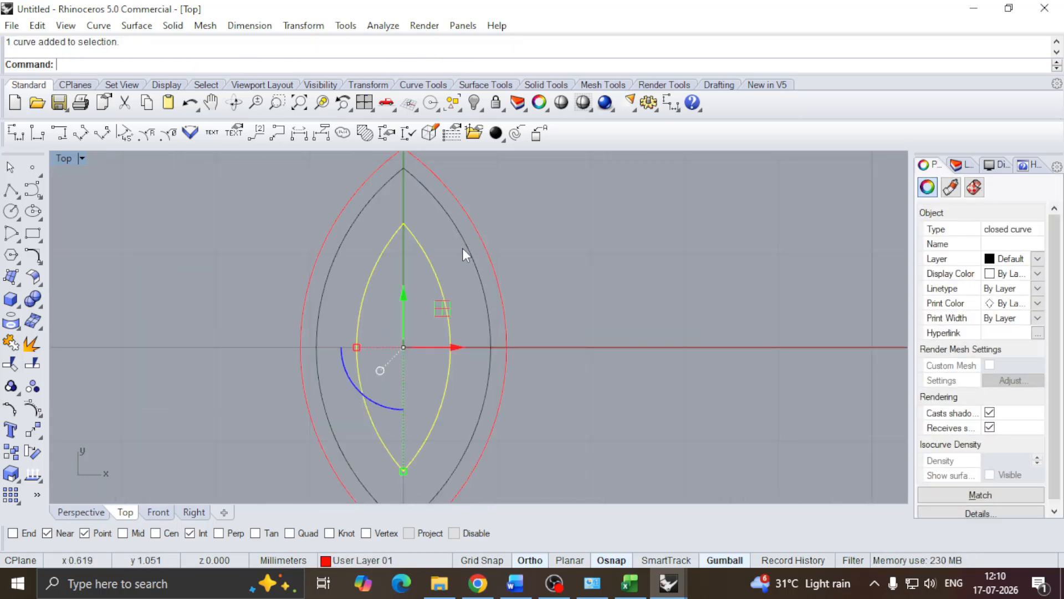
{"action": "left_click", "coordinate": [491, 234]}
{"action": "left_click", "coordinate": [466, 244]}
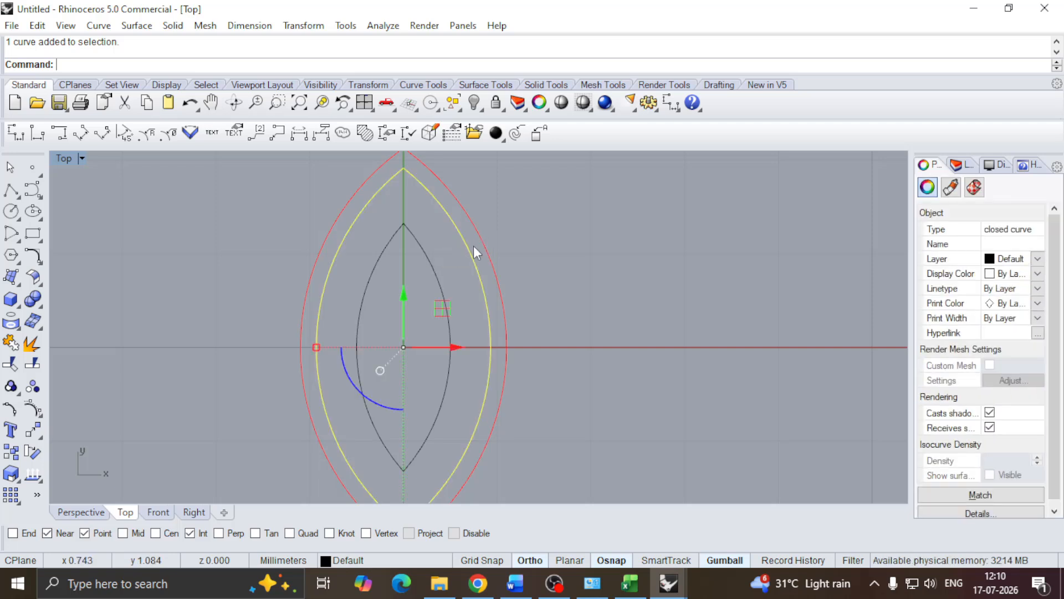
{"action": "scroll", "coordinate": [473, 245], "scroll_direction": "down", "scroll_amount": 4}
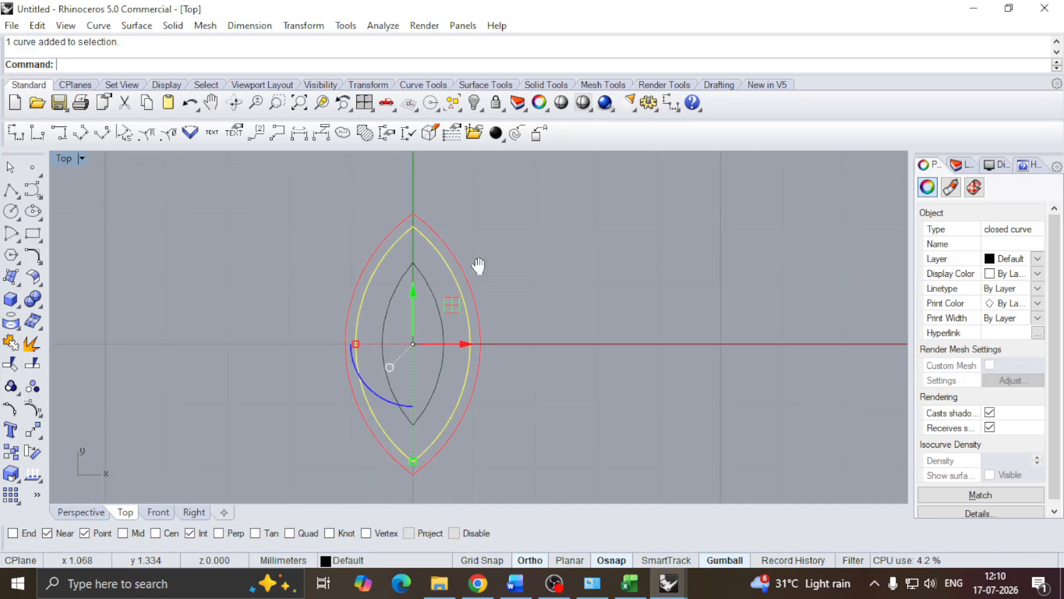
{"action": "scroll", "coordinate": [429, 234], "scroll_direction": "down", "scroll_amount": 2}
{"action": "left_click", "coordinate": [441, 246]}
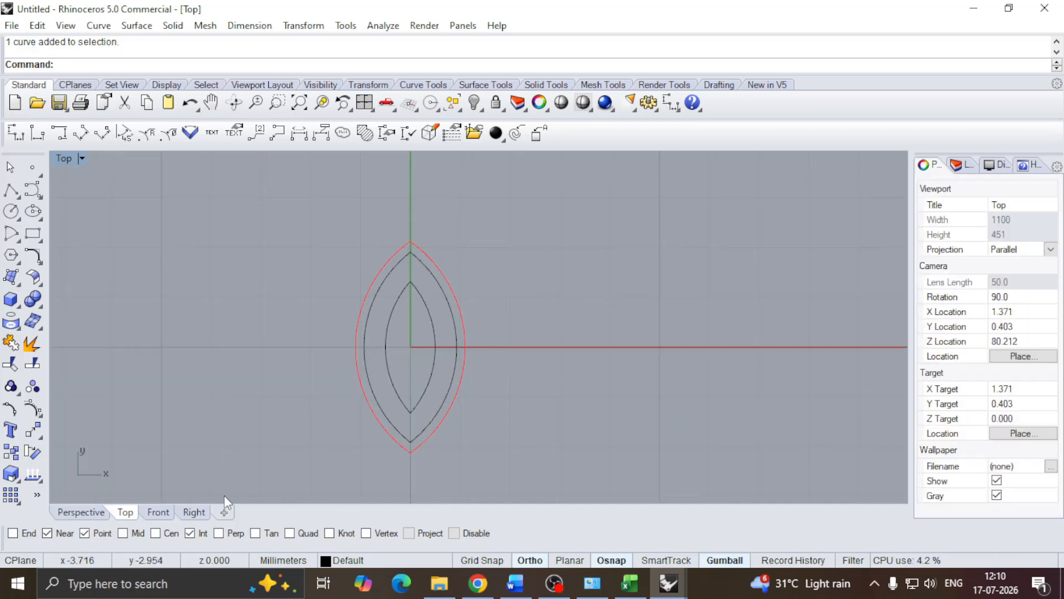
In the Right view, measure the vertical depth from the reference bezel's top edge to the bottom of its tapered seat
{"action": "left_click", "coordinate": [194, 512]}
{"action": "scroll", "coordinate": [641, 299], "scroll_direction": "up", "scroll_amount": 6}
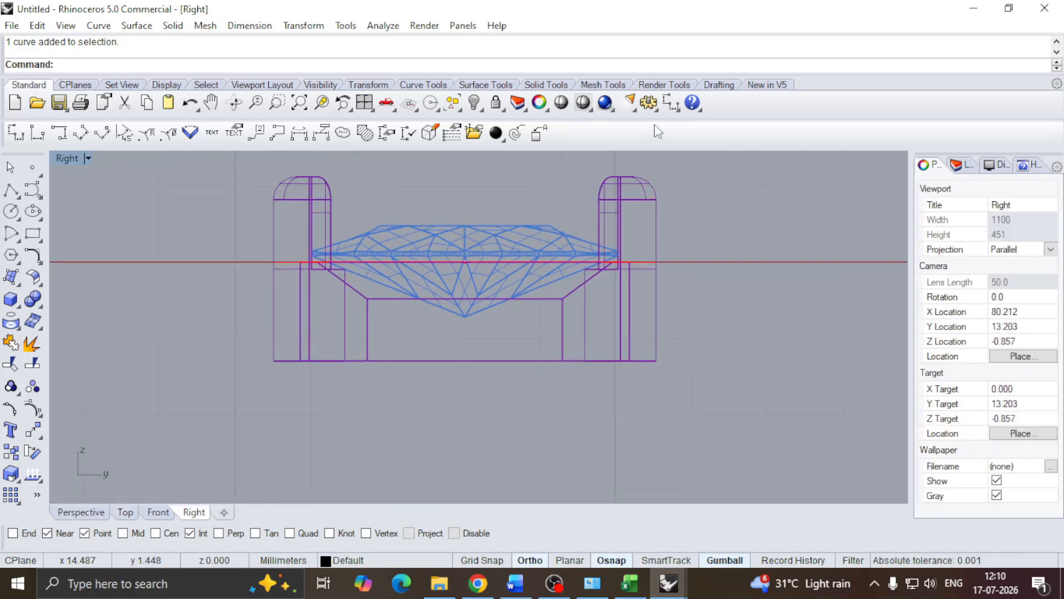
{"action": "left_click", "coordinate": [671, 110]}
{"action": "left_click", "coordinate": [716, 133]}
{"action": "scroll", "coordinate": [508, 266], "scroll_direction": "up", "scroll_amount": 2}
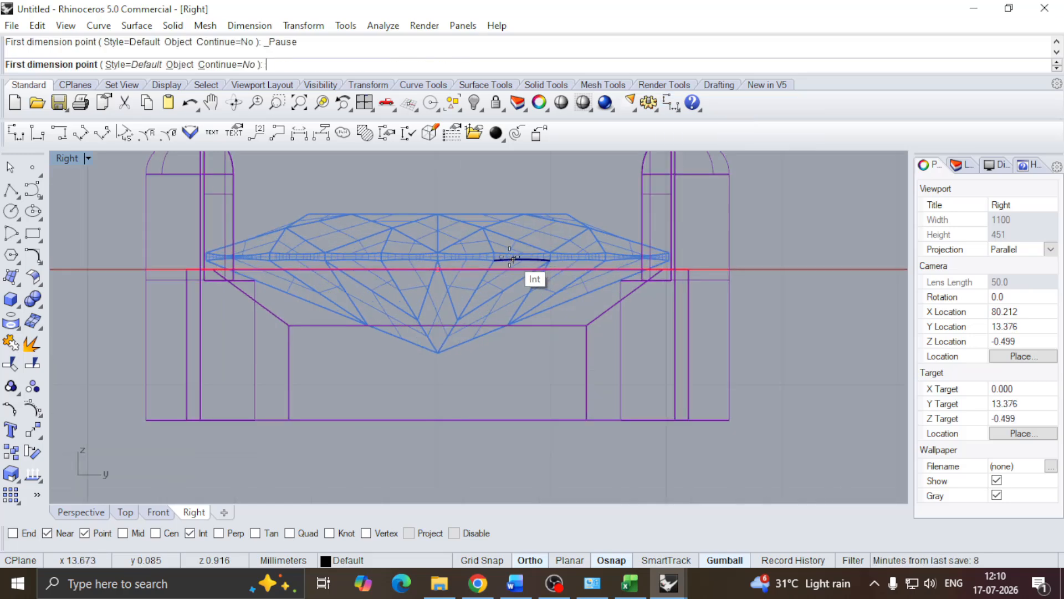
{"action": "left_click", "coordinate": [510, 268]}
{"action": "left_click", "coordinate": [506, 326]}
{"action": "scroll", "coordinate": [506, 324], "scroll_direction": "down", "scroll_amount": 3}
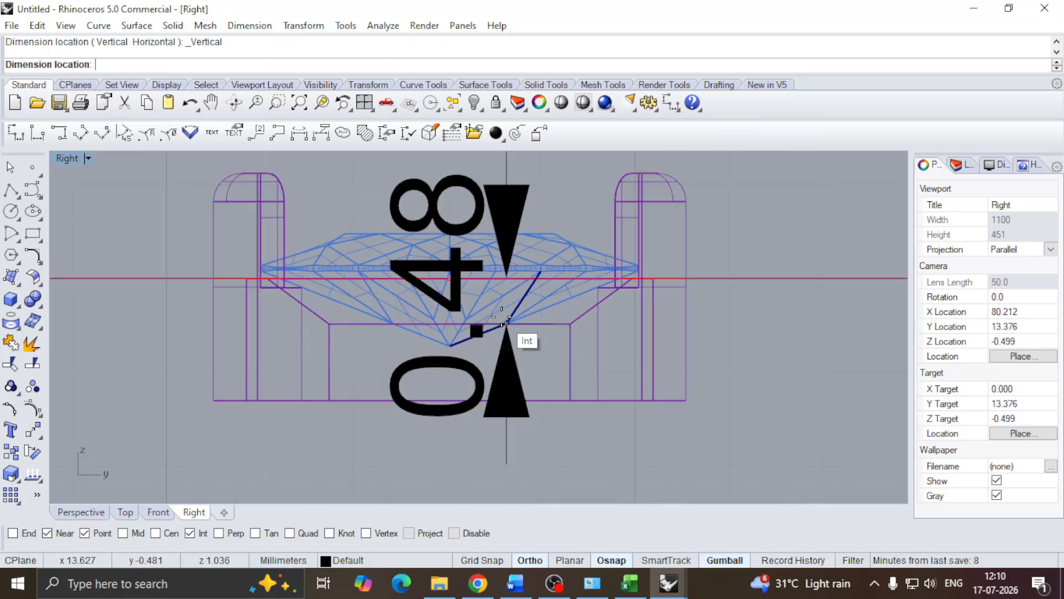
{"action": "scroll", "coordinate": [503, 319], "scroll_direction": "up", "scroll_amount": 4}
{"action": "key", "text": "Escape"}
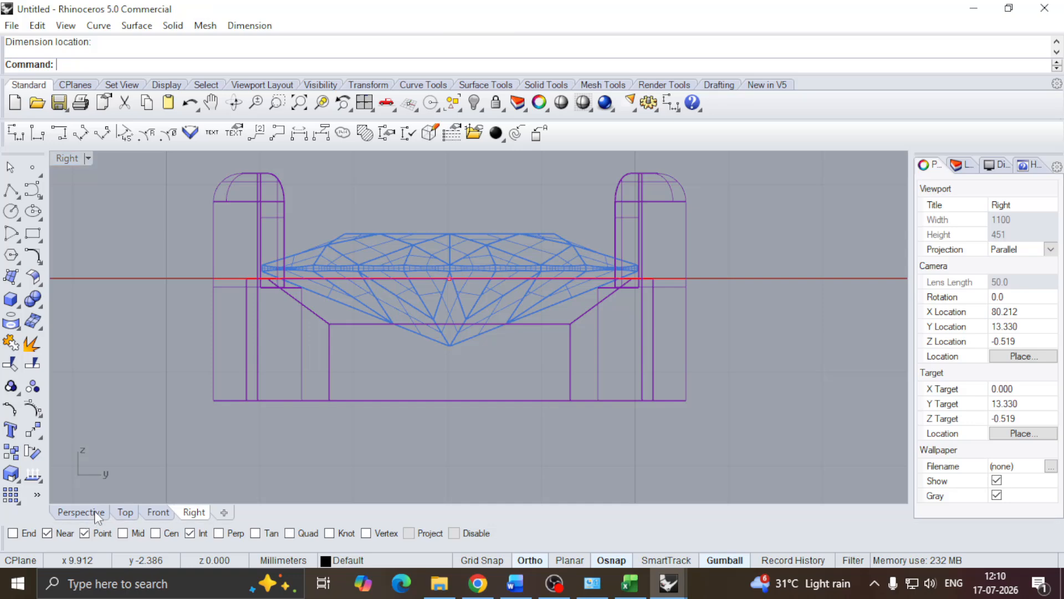
In the Perspective view, move the innermost marquise curve down 0.5 mm along Z
{"action": "left_click", "coordinate": [91, 512]}
{"action": "scroll", "coordinate": [591, 322], "scroll_direction": "down", "scroll_amount": 4}
{"action": "right_click_drag", "start_coordinate": [591, 322], "coordinate": [416, 401]}
{"action": "scroll", "coordinate": [417, 365], "scroll_direction": "up", "scroll_amount": 6}
{"action": "left_click", "coordinate": [456, 364]}
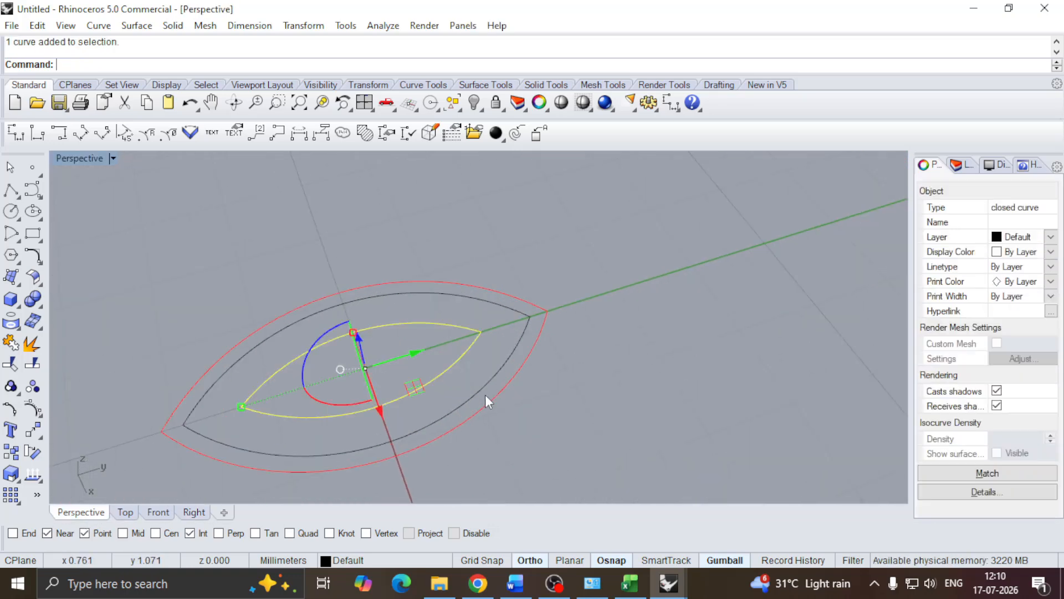
{"action": "scroll", "coordinate": [452, 368], "scroll_direction": "down", "scroll_amount": 2}
{"action": "right_click_drag", "start_coordinate": [485, 395], "coordinate": [471, 354]}
{"action": "left_click", "coordinate": [381, 268]}
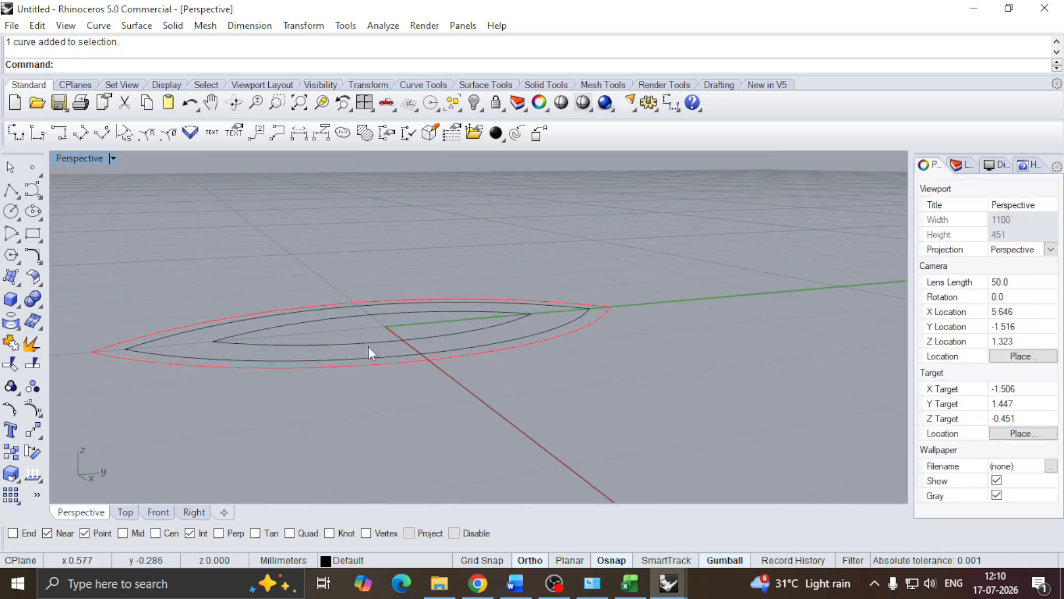
{"action": "left_click", "coordinate": [369, 345]}
{"action": "left_click", "coordinate": [386, 277]}
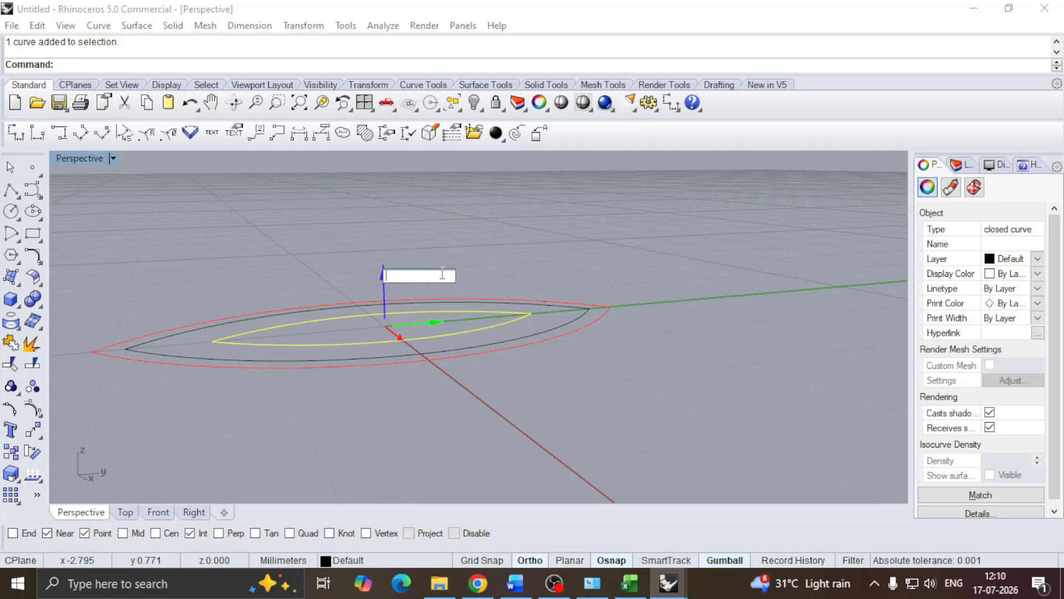
{"action": "type", "text": "-.5"}
{"action": "key", "text": "Return"}
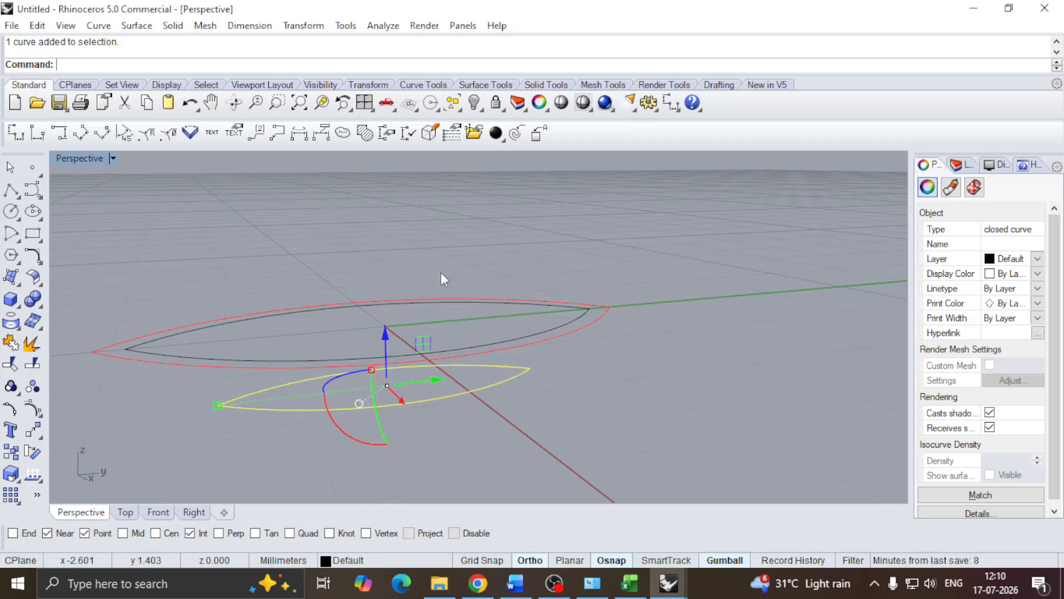
Create a flat ring surface between the outer red marquise curve and the middle marquise curve with PlanarSrf
{"action": "right_click_drag", "start_coordinate": [441, 272], "coordinate": [421, 355]}
{"action": "left_click", "coordinate": [526, 405]}
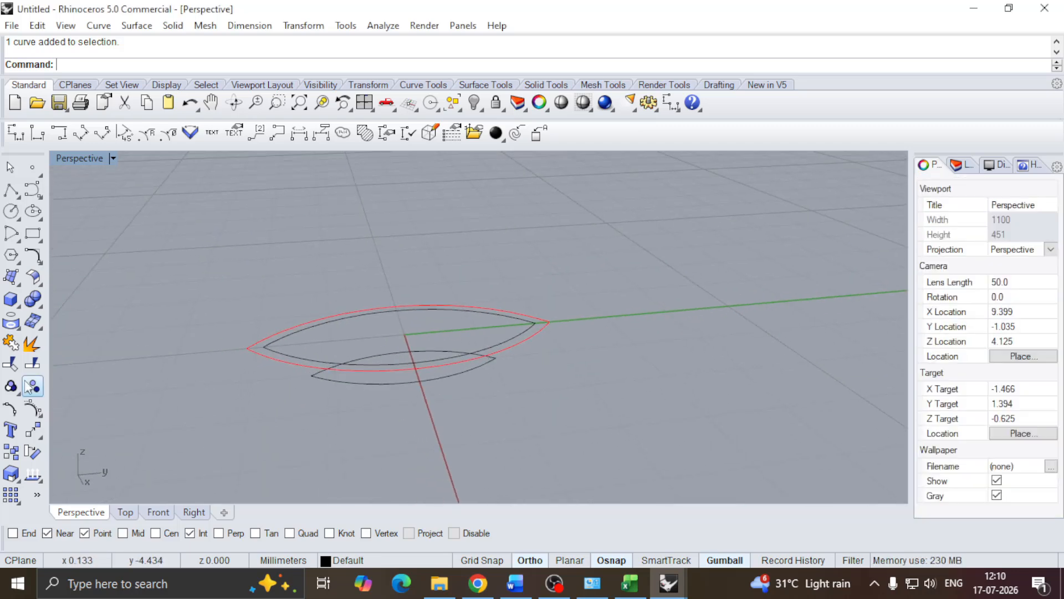
{"action": "left_click", "coordinate": [13, 277]}
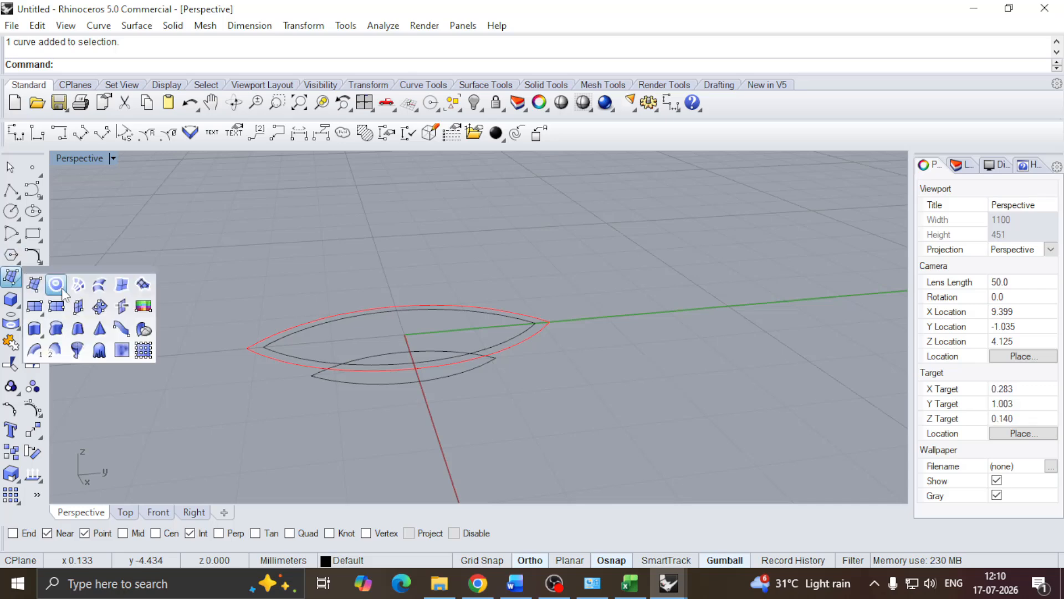
{"action": "left_click", "coordinate": [409, 310]}
{"action": "right_click_drag", "start_coordinate": [414, 302], "coordinate": [171, 345]}
{"action": "left_click", "coordinate": [334, 321], "text": "shift"}
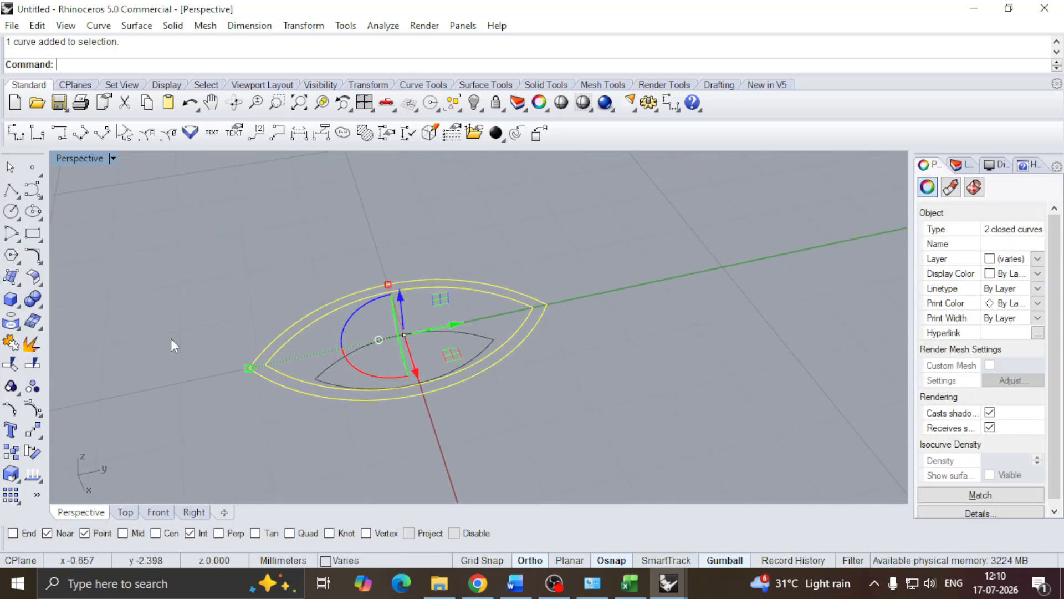
{"action": "left_click", "coordinate": [11, 280]}
{"action": "left_click", "coordinate": [58, 286]}
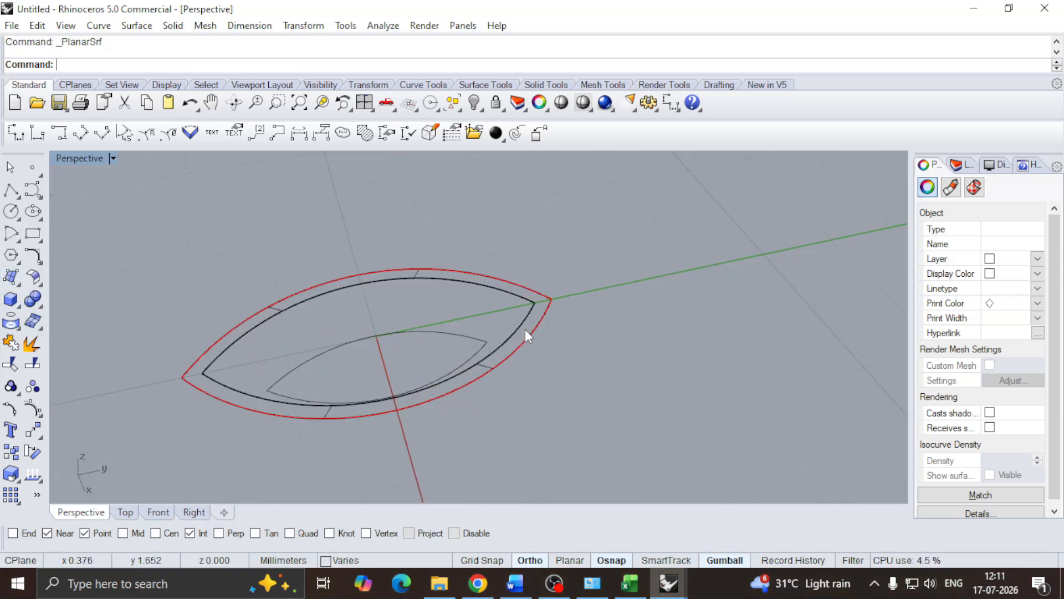
{"action": "scroll", "coordinate": [555, 320], "scroll_direction": "up", "scroll_amount": 5}
{"action": "left_click", "coordinate": [524, 295]}
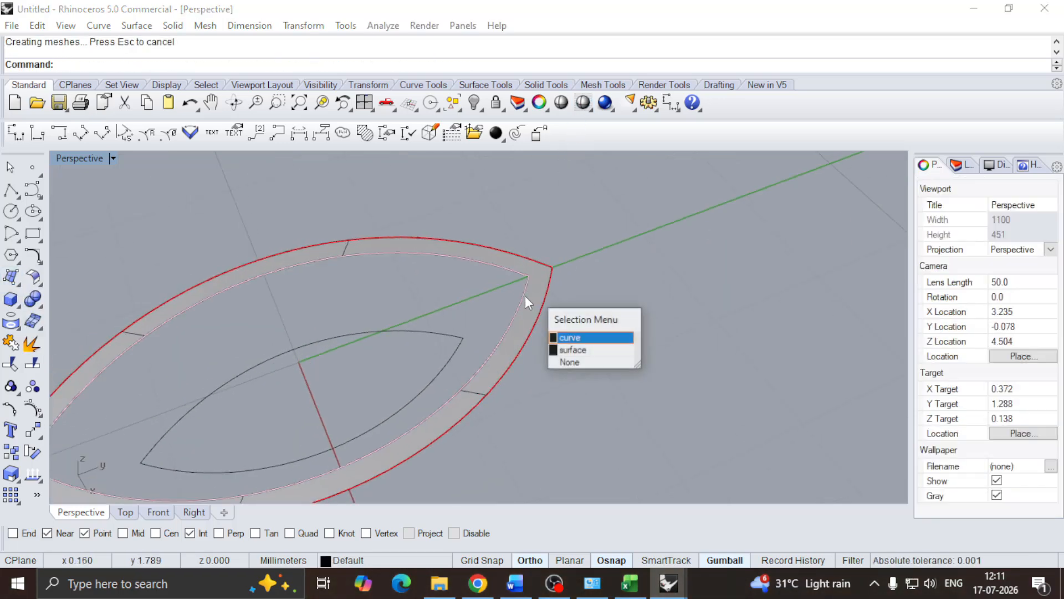
{"action": "left_click", "coordinate": [559, 337]}
{"action": "key", "text": "Delete"}
{"action": "left_click", "coordinate": [425, 331]}
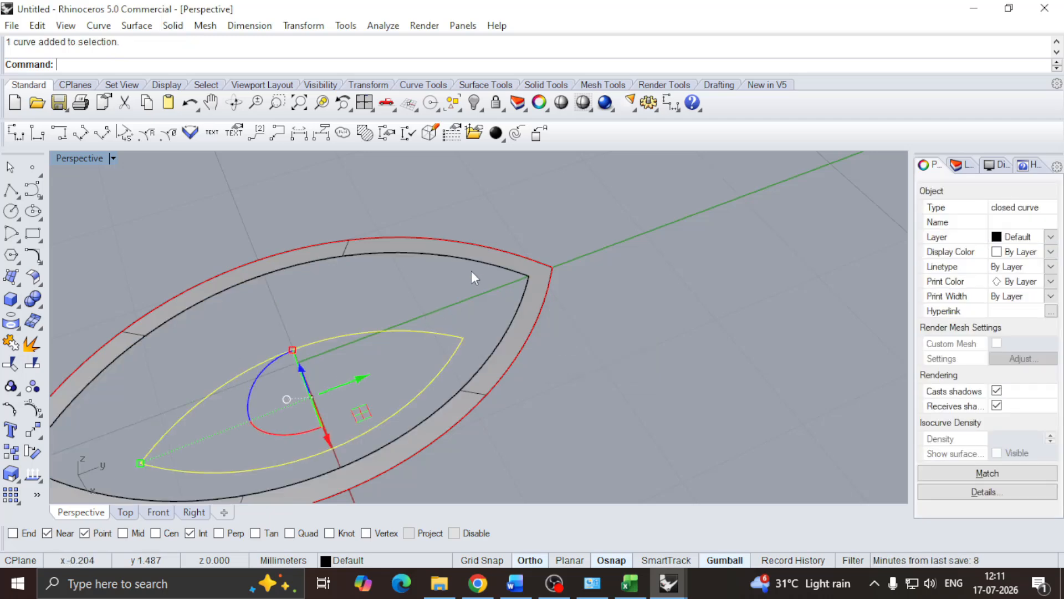
{"action": "left_click", "coordinate": [499, 335], "text": "shift"}
{"action": "key", "text": "Escape"}
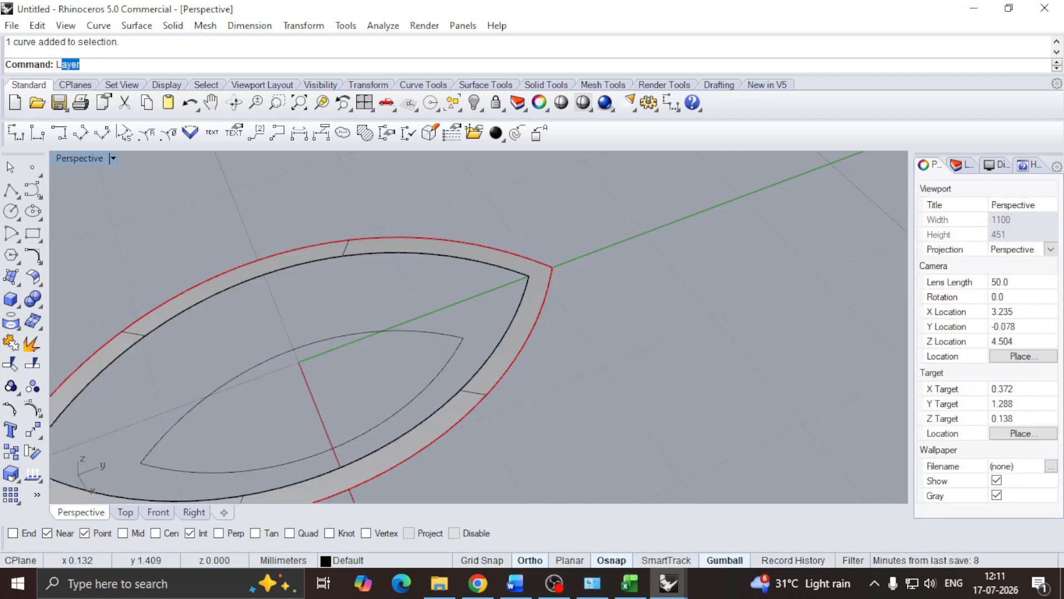
Loft between the lowered innermost marquise curve and the middle marquise curve with Normal style and no simplification
{"action": "type", "text": "Loft"}
{"action": "key", "text": "Return"}
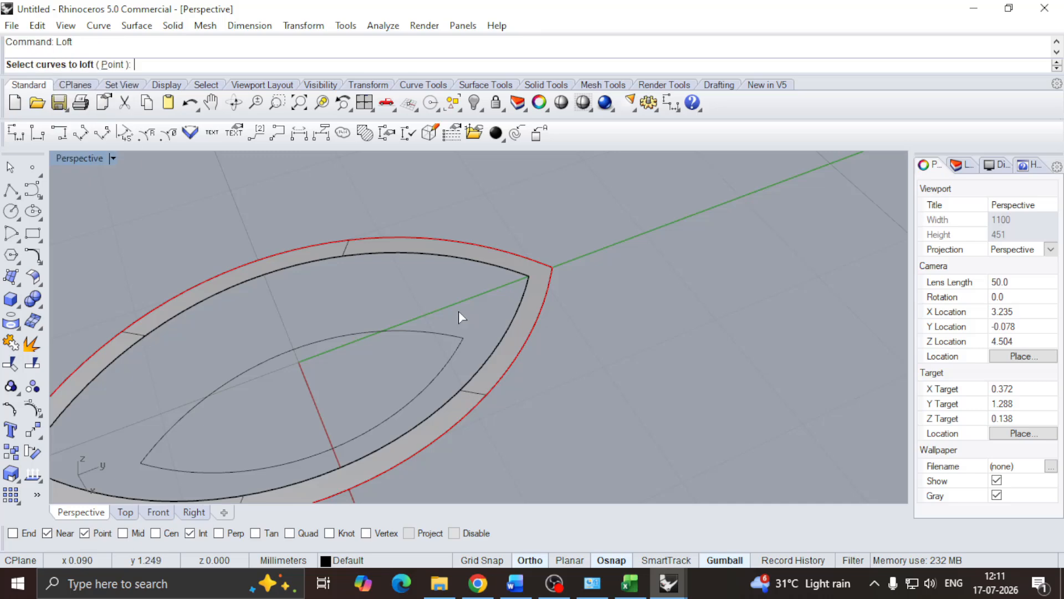
{"action": "left_click", "coordinate": [434, 337]}
{"action": "left_click", "coordinate": [451, 258]}
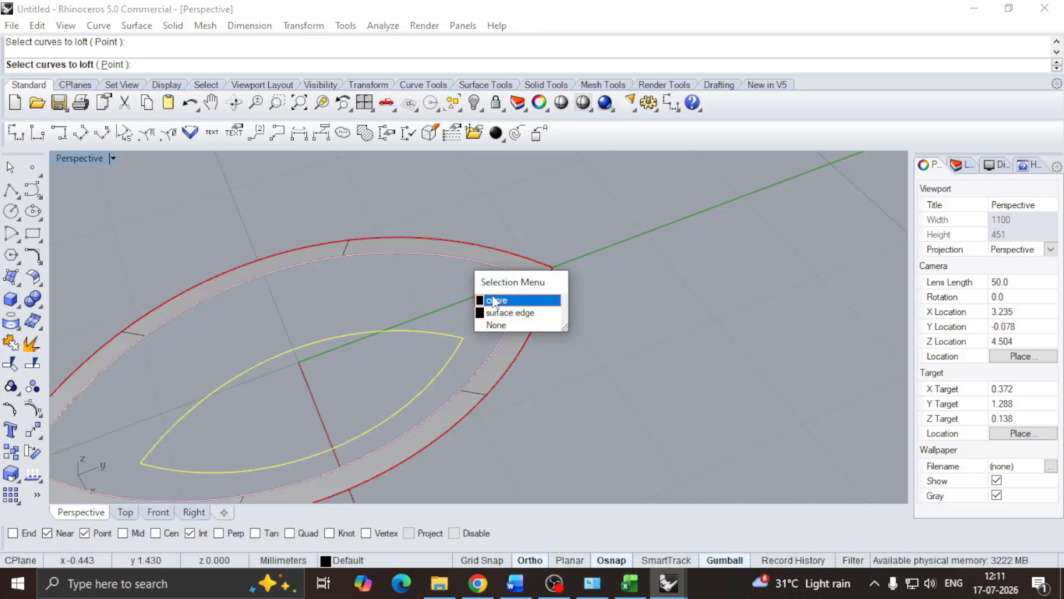
{"action": "left_click", "coordinate": [506, 299]}
{"action": "key", "text": "Return"}
{"action": "key", "text": "Return"}
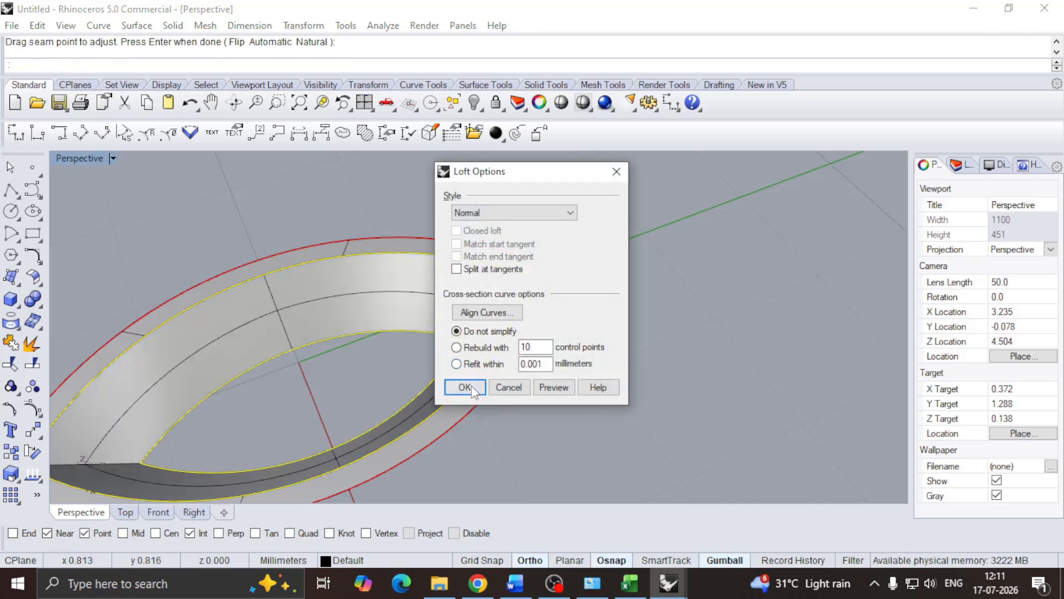
{"action": "left_click", "coordinate": [468, 382]}
Join the tapered loft surface and the flat top ring into one polysurface
{"action": "right_click_drag", "start_coordinate": [554, 383], "coordinate": [563, 353]}
{"action": "left_click", "coordinate": [526, 267]}
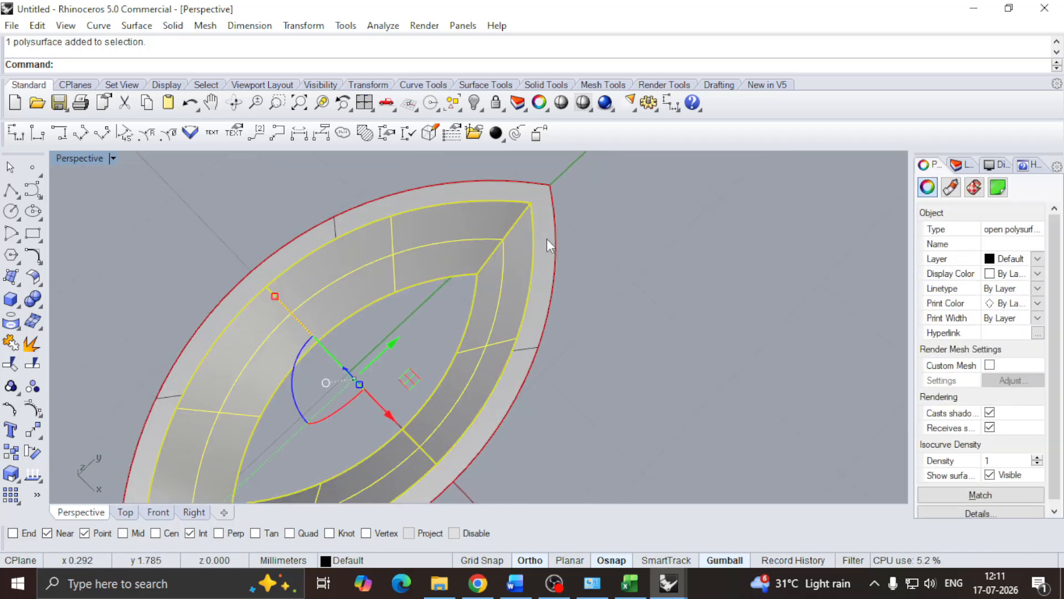
{"action": "left_click", "coordinate": [546, 241], "text": "shift"}
{"action": "scroll", "coordinate": [546, 240], "scroll_direction": "down", "scroll_amount": 6}
{"action": "right_click_drag", "start_coordinate": [540, 250], "coordinate": [389, 288]}
{"action": "left_click", "coordinate": [5, 346]}
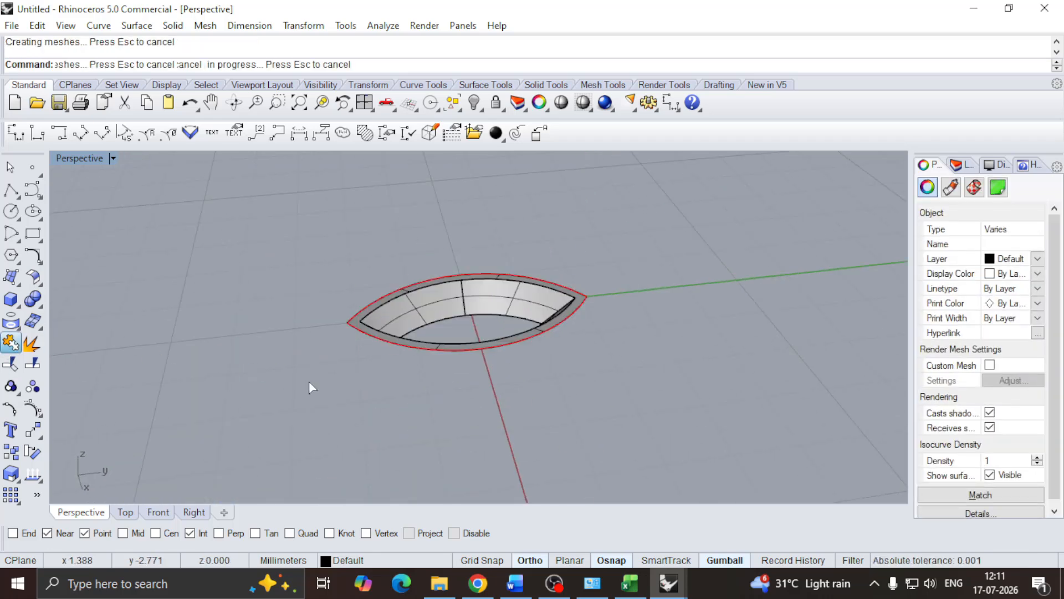
Extrude the outer red marquise curve 1.3 mm downward as an open surface to form the bezel's outer wall
{"action": "scroll", "coordinate": [427, 349], "scroll_direction": "up", "scroll_amount": 7}
{"action": "left_click", "coordinate": [355, 337]}
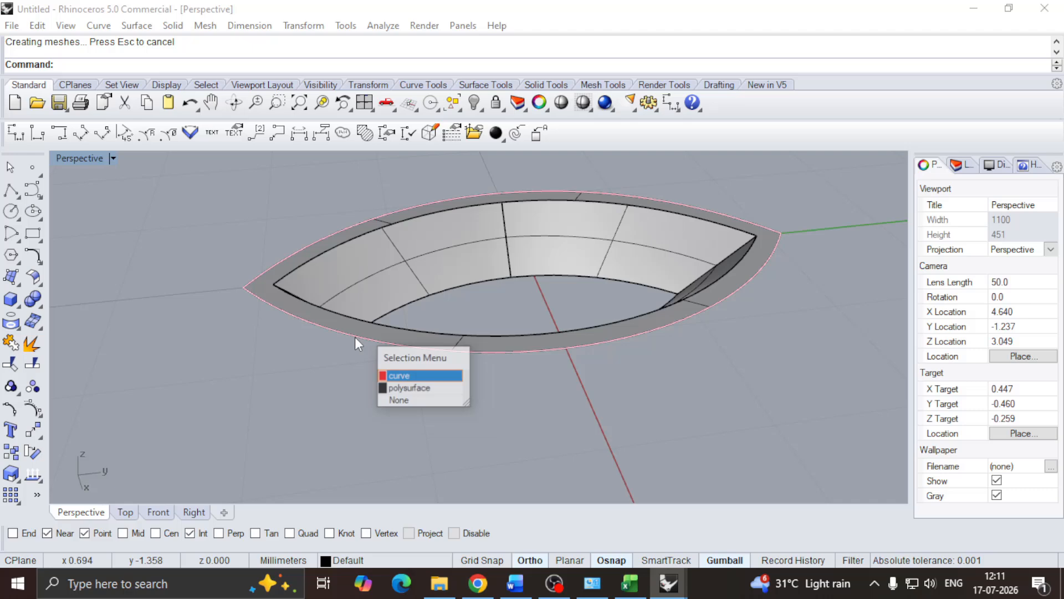
{"action": "left_click", "coordinate": [399, 375]}
{"action": "scroll", "coordinate": [399, 376], "scroll_direction": "down", "scroll_amount": 6}
{"action": "left_click", "coordinate": [12, 283]}
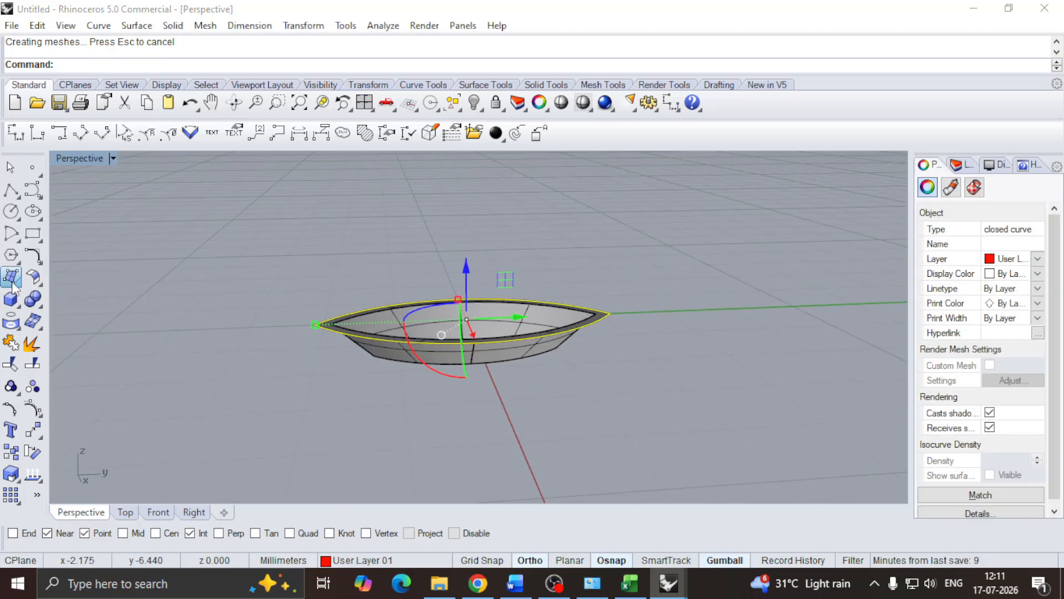
{"action": "left_click", "coordinate": [33, 327]}
{"action": "type", "text": "-"}
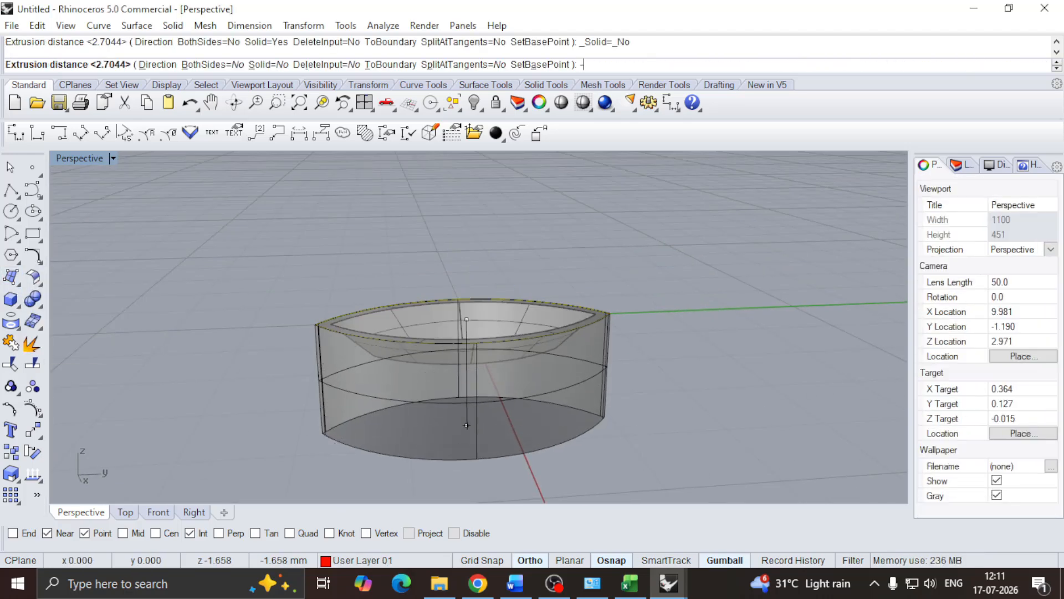
{"action": "type", "text": "1.5"}
{"action": "key", "text": "Return"}
{"action": "left_click", "coordinate": [336, 435]}
Extrude the lowered innermost marquise curve straight down to the bottom level of the outer wall, checking it in the Right view
{"action": "right_click_drag", "start_coordinate": [530, 374], "coordinate": [554, 418]}
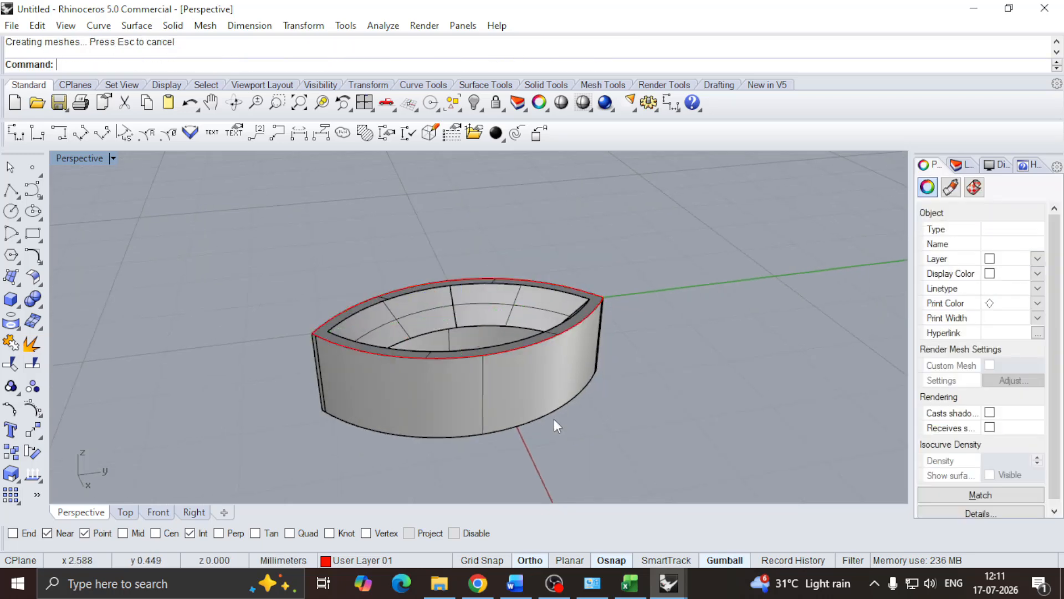
{"action": "scroll", "coordinate": [352, 318], "scroll_direction": "up", "scroll_amount": 6}
{"action": "left_click", "coordinate": [436, 352]}
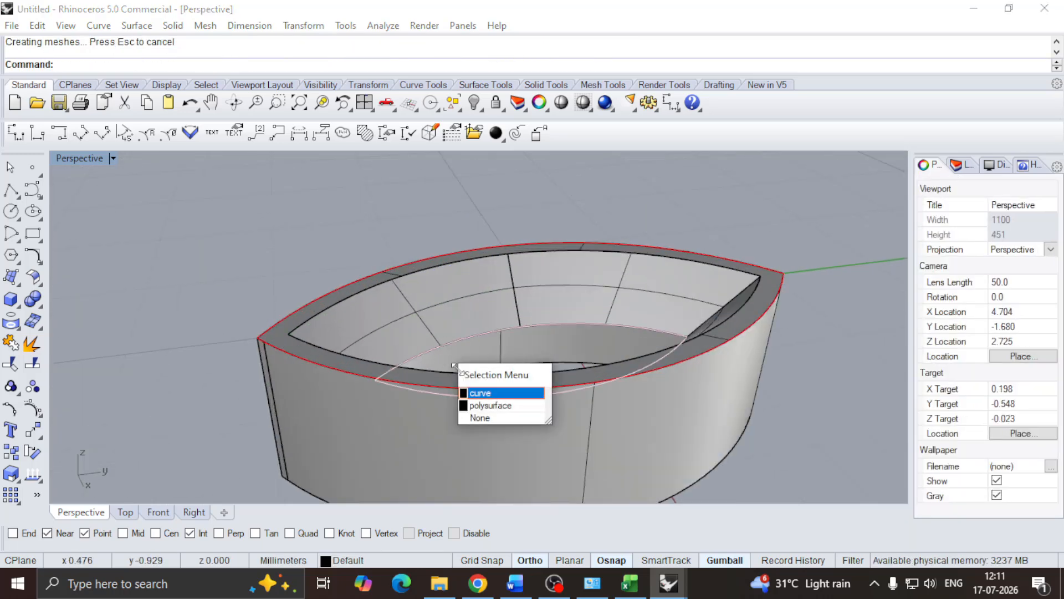
{"action": "left_click", "coordinate": [481, 393]}
{"action": "scroll", "coordinate": [484, 394], "scroll_direction": "down", "scroll_amount": 6}
{"action": "right_click", "coordinate": [480, 400]}
{"action": "scroll", "coordinate": [433, 371], "scroll_direction": "up", "scroll_amount": 3}
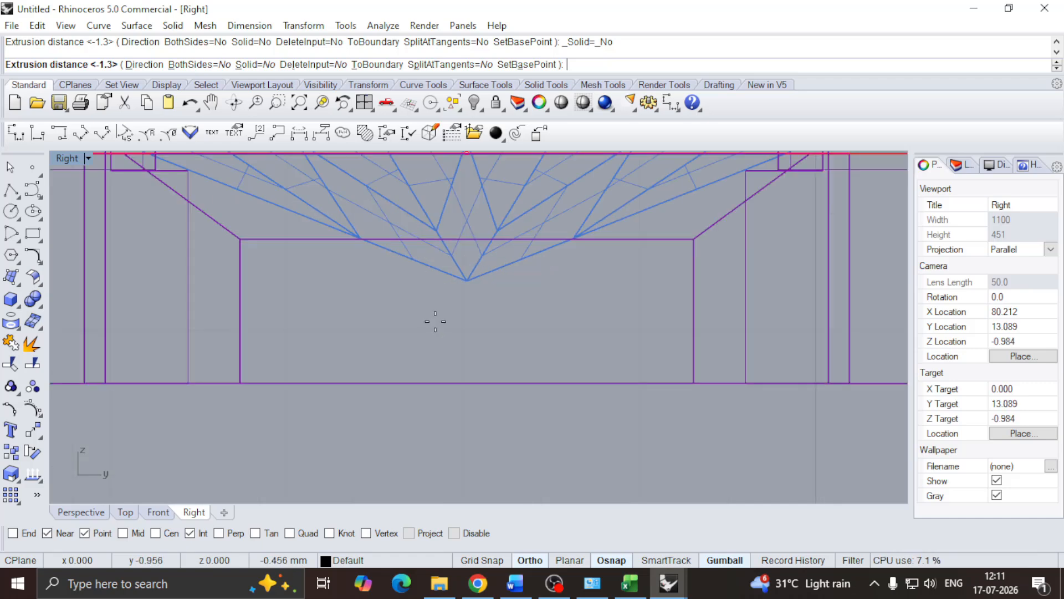
{"action": "scroll", "coordinate": [205, 418], "scroll_direction": "down", "scroll_amount": 5}
{"action": "scroll", "coordinate": [216, 399], "scroll_direction": "up", "scroll_amount": 4}
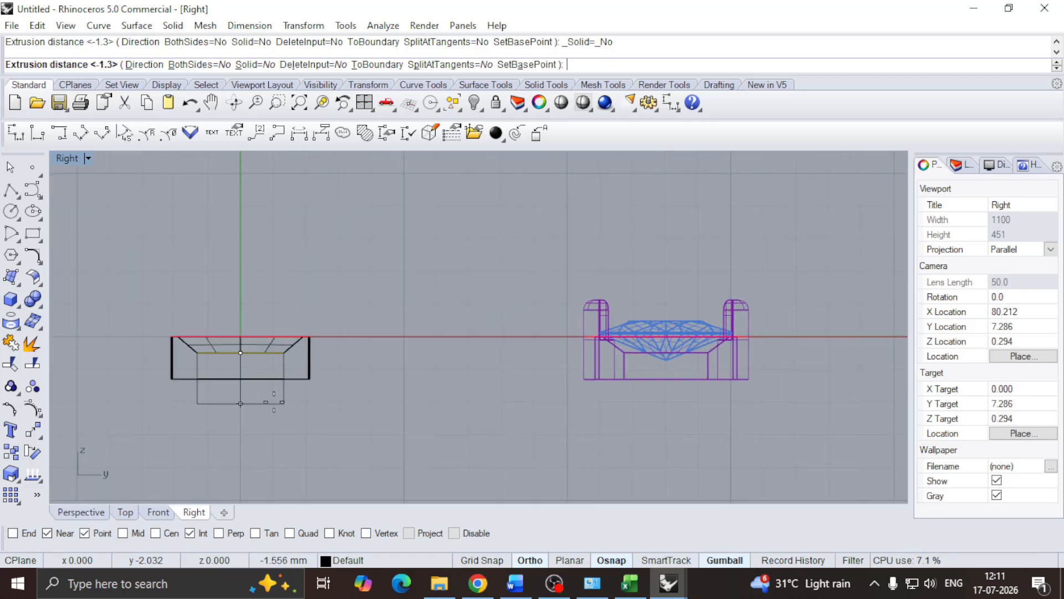
{"action": "left_click", "coordinate": [231, 373]}
In the Perspective view, join all the bezel surfaces into one polysurface and clear the selection
{"action": "left_click", "coordinate": [81, 512]}
{"action": "left_click_drag", "start_coordinate": [292, 248], "coordinate": [601, 466]}
{"action": "left_click", "coordinate": [11, 346]}
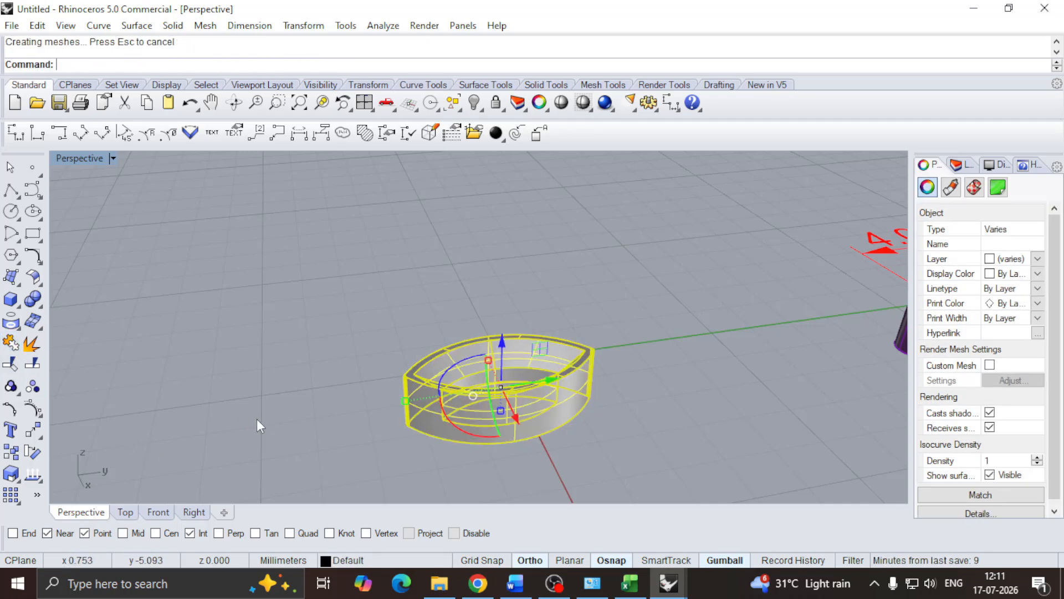
{"action": "left_click", "coordinate": [257, 418]}
Cap the joined bezel polysurface to close its open underside
{"action": "right_click_drag", "start_coordinate": [257, 418], "coordinate": [506, 487]}
{"action": "scroll", "coordinate": [430, 248], "scroll_direction": "up", "scroll_amount": 10}
{"action": "right_click_drag", "start_coordinate": [430, 248], "coordinate": [465, 300]}
{"action": "left_click", "coordinate": [473, 226]}
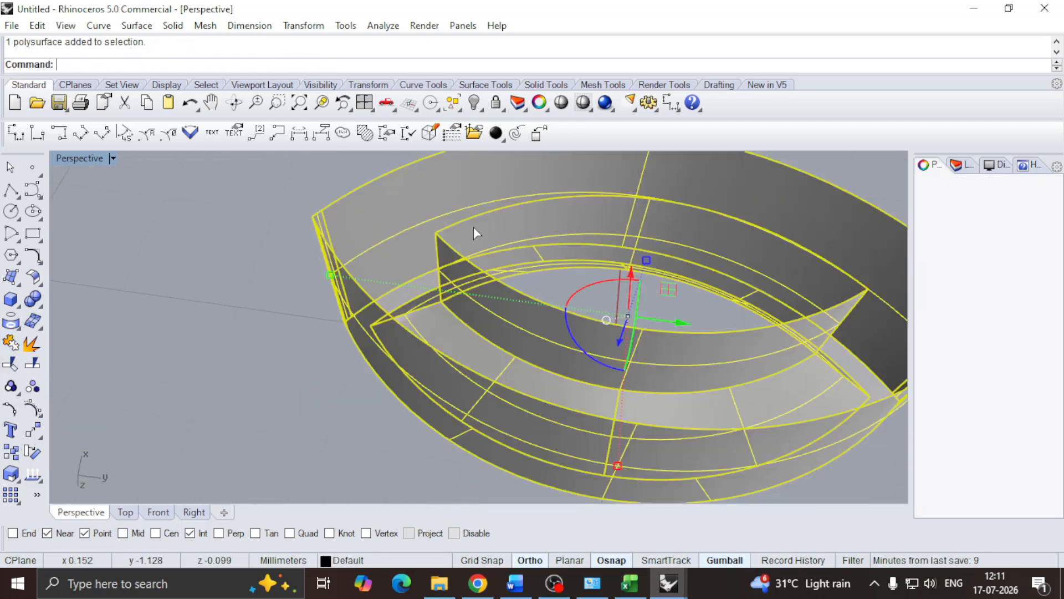
{"action": "scroll", "coordinate": [332, 284], "scroll_direction": "down", "scroll_amount": 6}
{"action": "right_click_drag", "start_coordinate": [405, 277], "coordinate": [598, 324]}
{"action": "type", "text": "Cap"}
{"action": "key", "text": "Return"}
{"action": "mouse_move", "coordinate": [549, 261]}
{"action": "right_mouse_down"}
{"action": "mouse_move", "coordinate": [520, 358]}
{"action": "mouse_move", "coordinate": [468, 225]}
{"action": "mouse_move", "coordinate": [468, 335]}
{"action": "mouse_move", "coordinate": [396, 367]}
{"action": "right_mouse_up"}
{"action": "scroll", "coordinate": [397, 367], "scroll_direction": "up", "scroll_amount": 3}
In the Top view, measure the diameter of the reference setting's upper prong with a horizontal dimension, without placing it
{"action": "left_click", "coordinate": [125, 513]}
{"action": "scroll", "coordinate": [481, 357], "scroll_direction": "down", "scroll_amount": 6}
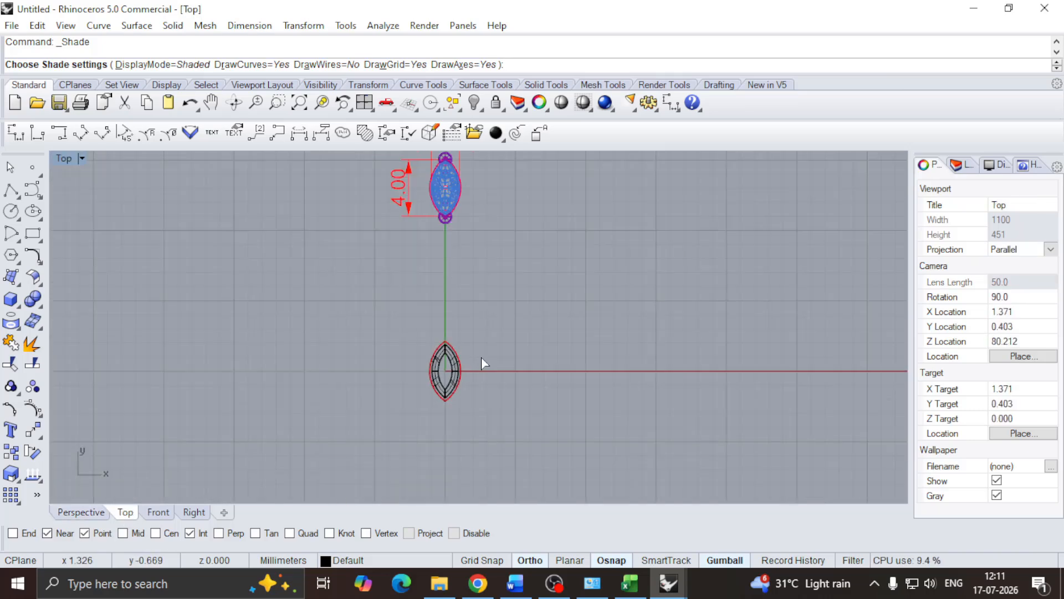
{"action": "scroll", "coordinate": [443, 274], "scroll_direction": "up", "scroll_amount": 12}
{"action": "scroll", "coordinate": [316, 255], "scroll_direction": "up", "scroll_amount": 5}
{"action": "key", "text": "Return"}
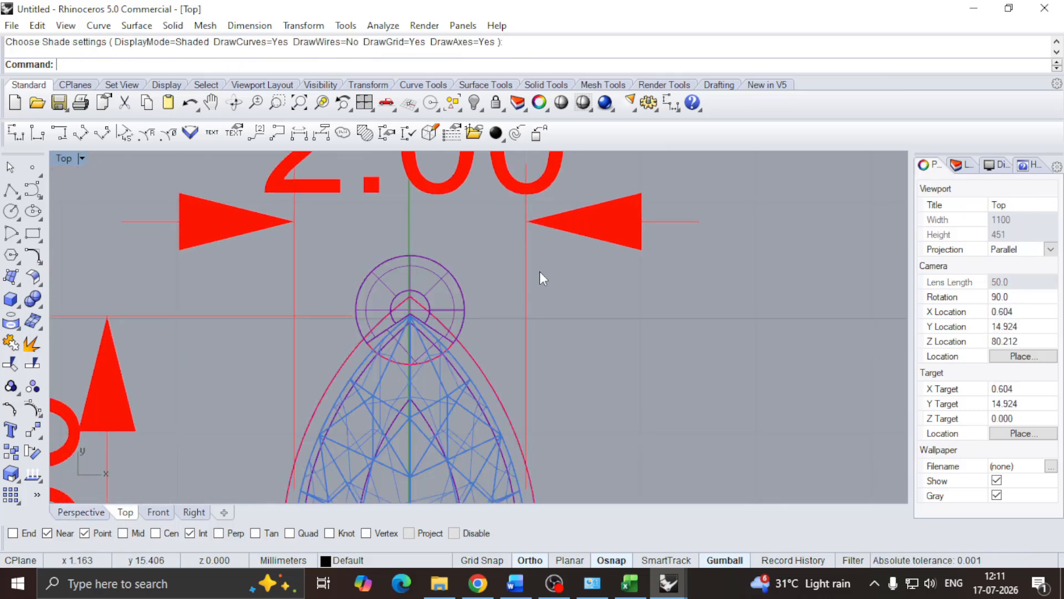
{"action": "left_click", "coordinate": [669, 109]}
{"action": "left_click", "coordinate": [693, 133]}
{"action": "scroll", "coordinate": [360, 304], "scroll_direction": "up", "scroll_amount": 2}
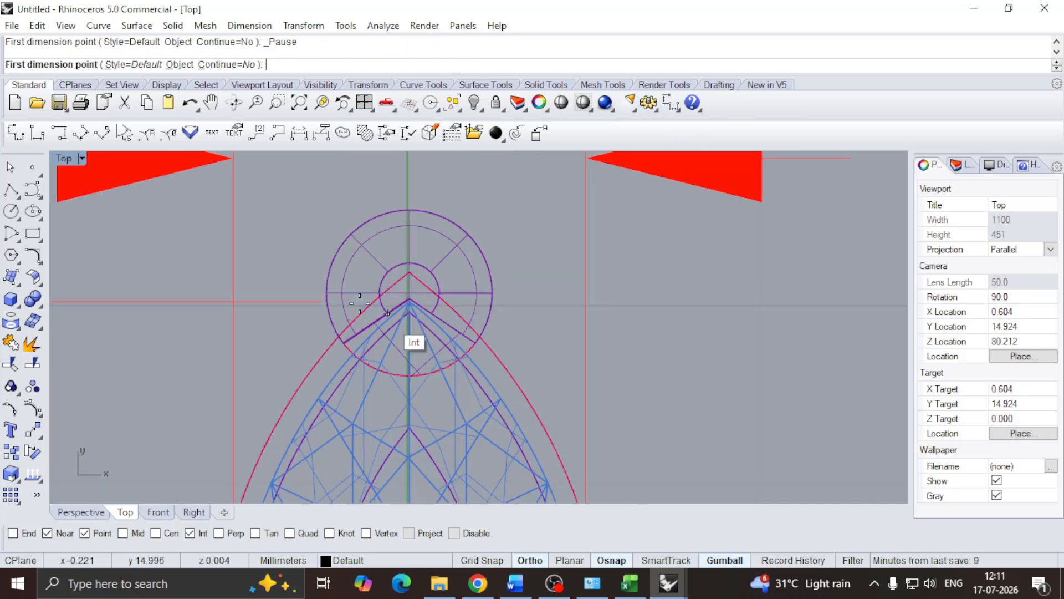
{"action": "left_click", "coordinate": [326, 293]}
{"action": "left_click", "coordinate": [492, 293]}
{"action": "scroll", "coordinate": [492, 300], "scroll_direction": "down", "scroll_amount": 5}
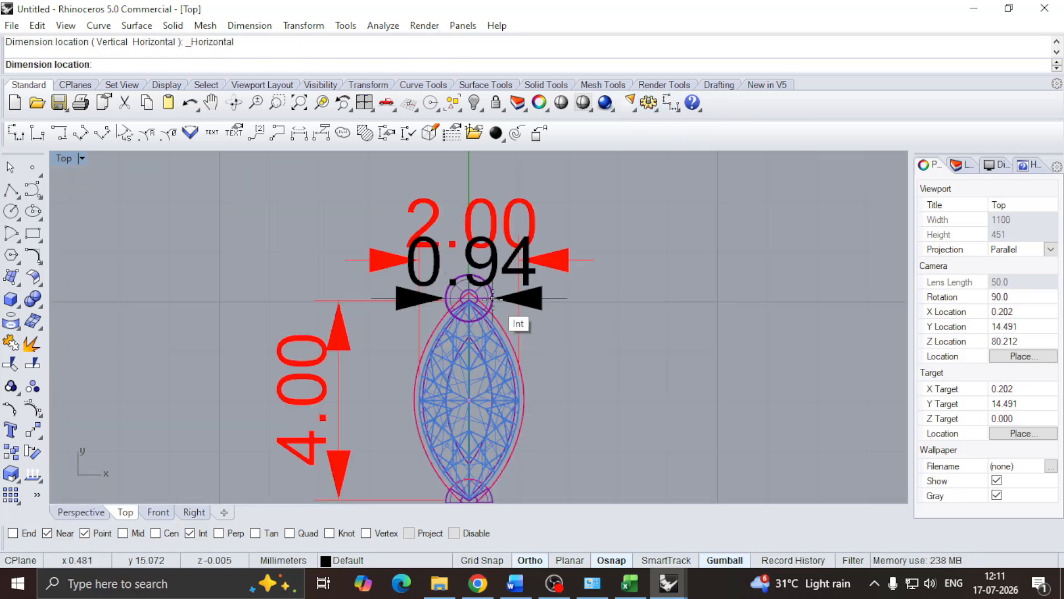
{"action": "key", "text": "Escape"}
Draw a circle with a 0.95 mm diameter centred at the origin inside the new bezel
{"action": "scroll", "coordinate": [493, 298], "scroll_direction": "down", "scroll_amount": 12}
{"action": "right_click_drag", "start_coordinate": [478, 370], "coordinate": [442, 261]}
{"action": "right_click_drag", "start_coordinate": [444, 385], "coordinate": [300, 366]}
{"action": "scroll", "coordinate": [430, 225], "scroll_direction": "up", "scroll_amount": 16}
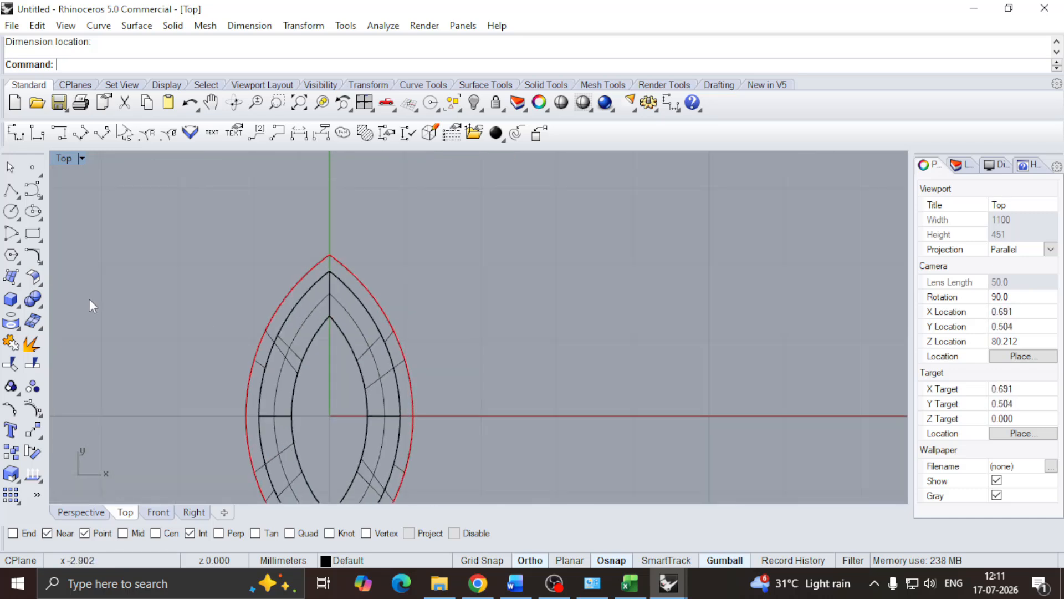
{"action": "left_click", "coordinate": [11, 212]}
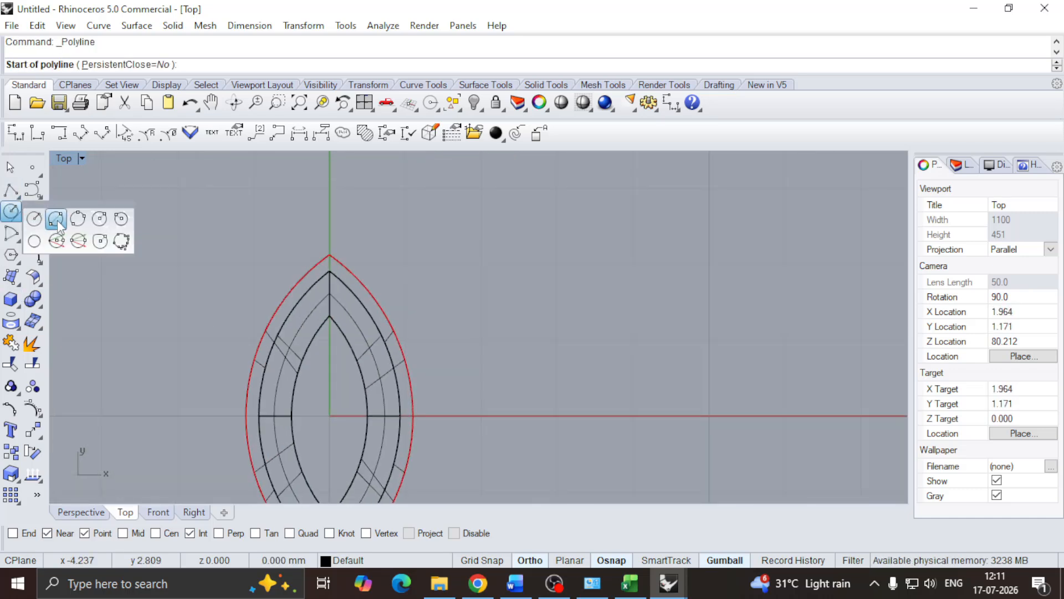
{"action": "left_click", "coordinate": [55, 215]}
{"action": "left_click", "coordinate": [7, 215]}
{"action": "left_click", "coordinate": [34, 218]}
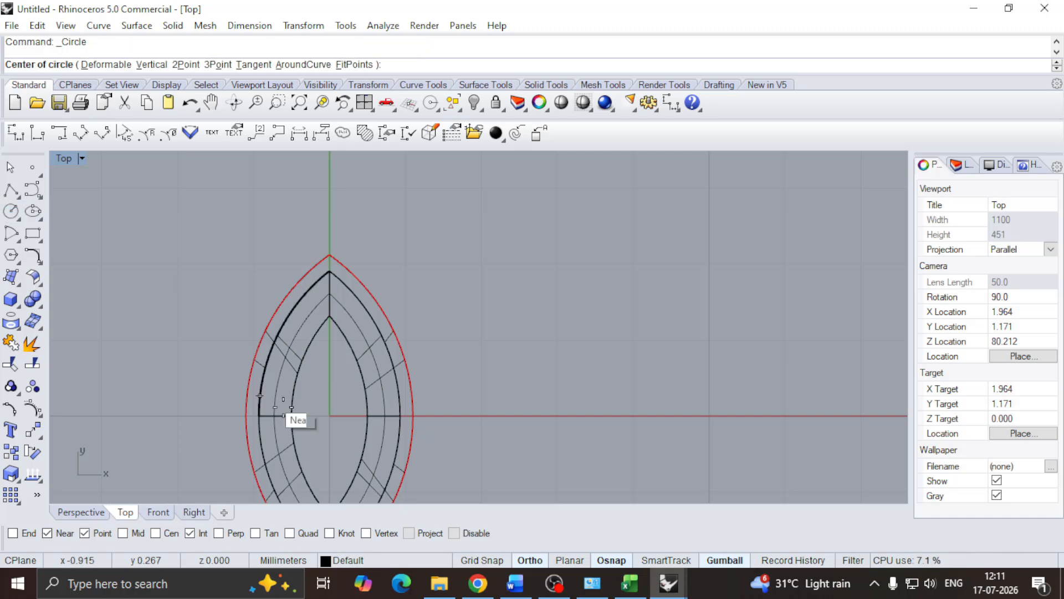
{"action": "scroll", "coordinate": [290, 411], "scroll_direction": "up", "scroll_amount": 6}
{"action": "right_click_drag", "start_coordinate": [290, 411], "coordinate": [288, 370]}
{"action": "type", "text": "0"}
{"action": "key", "text": "Return"}
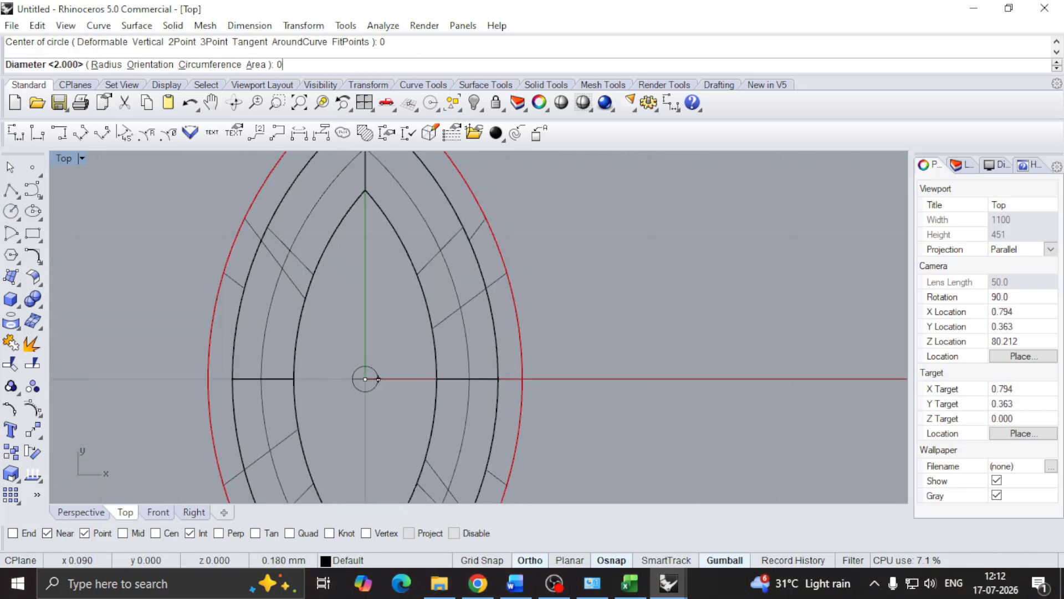
{"action": "type", "text": "0.95"}
{"action": "key", "text": "Return"}
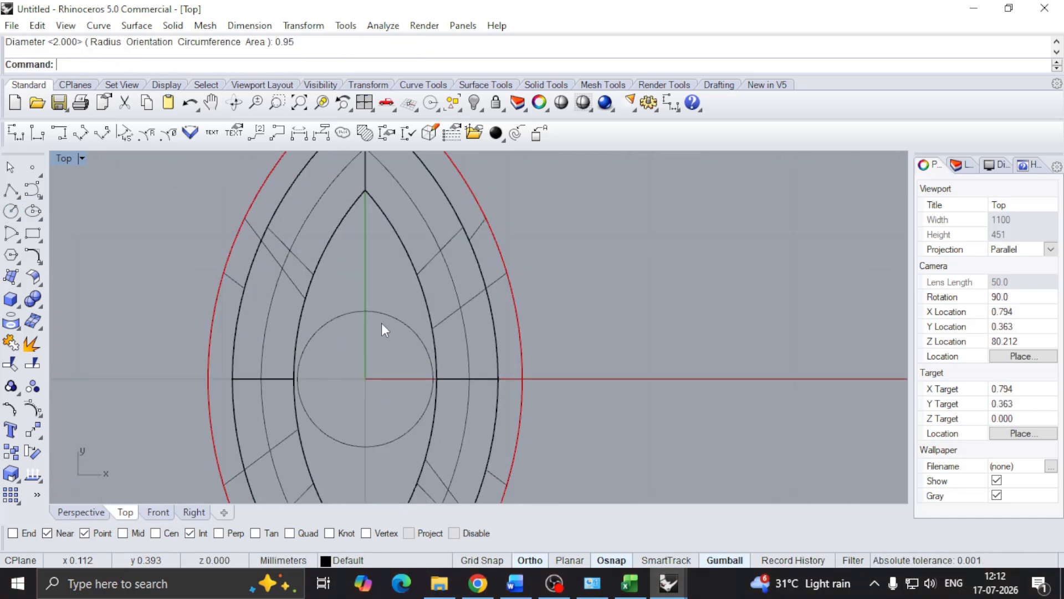
In the Right view, move the prong circle down 1.3 mm along Z to the bezel's bottom level
{"action": "left_click", "coordinate": [382, 323]}
{"action": "scroll", "coordinate": [386, 397], "scroll_direction": "down", "scroll_amount": 3}
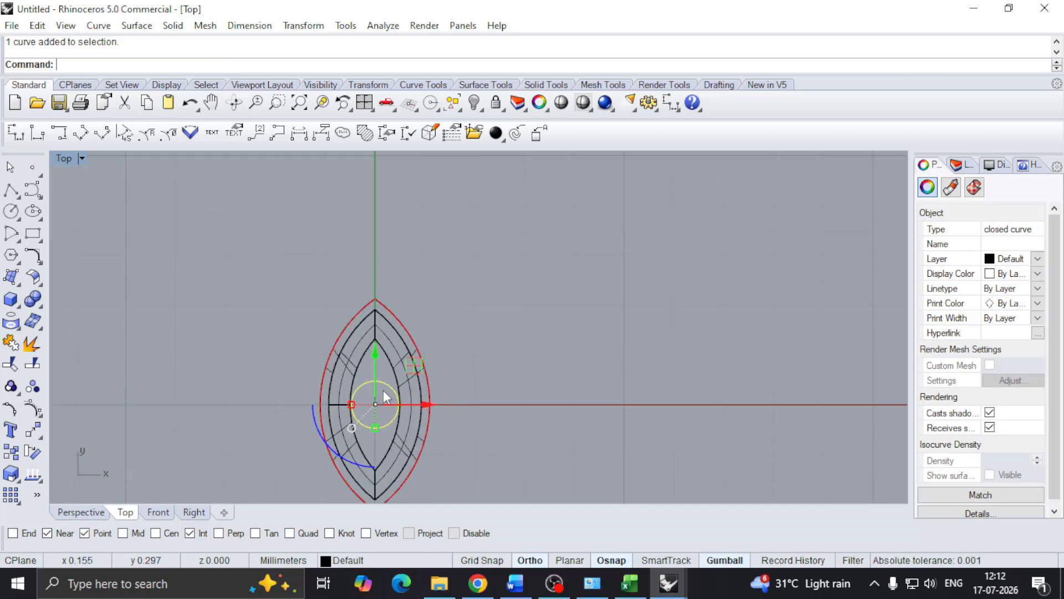
{"action": "left_click", "coordinate": [194, 513]}
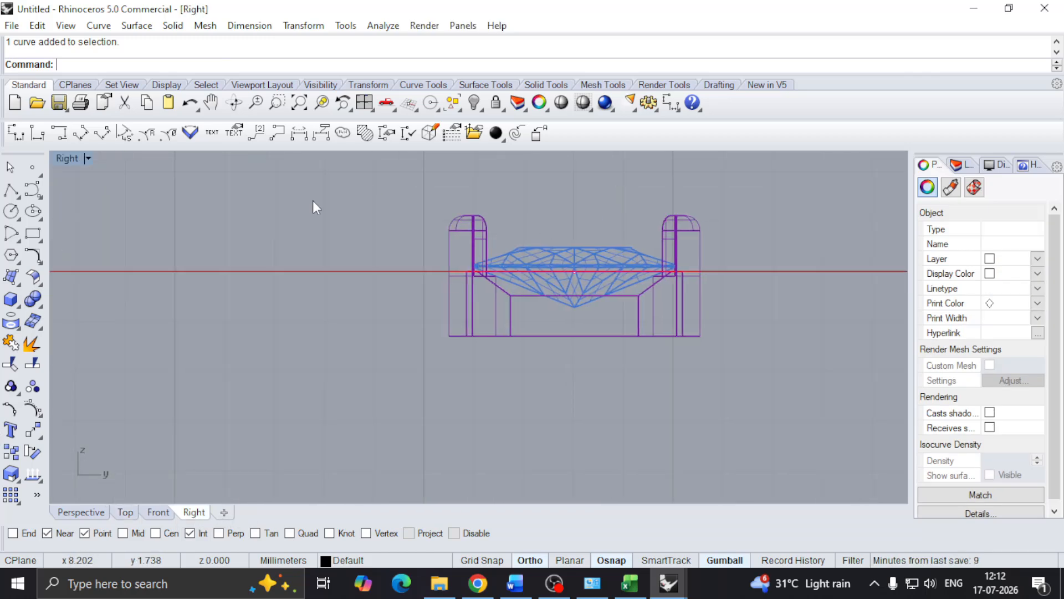
{"action": "scroll", "coordinate": [244, 280], "scroll_direction": "up", "scroll_amount": 4}
{"action": "left_click", "coordinate": [335, 294]}
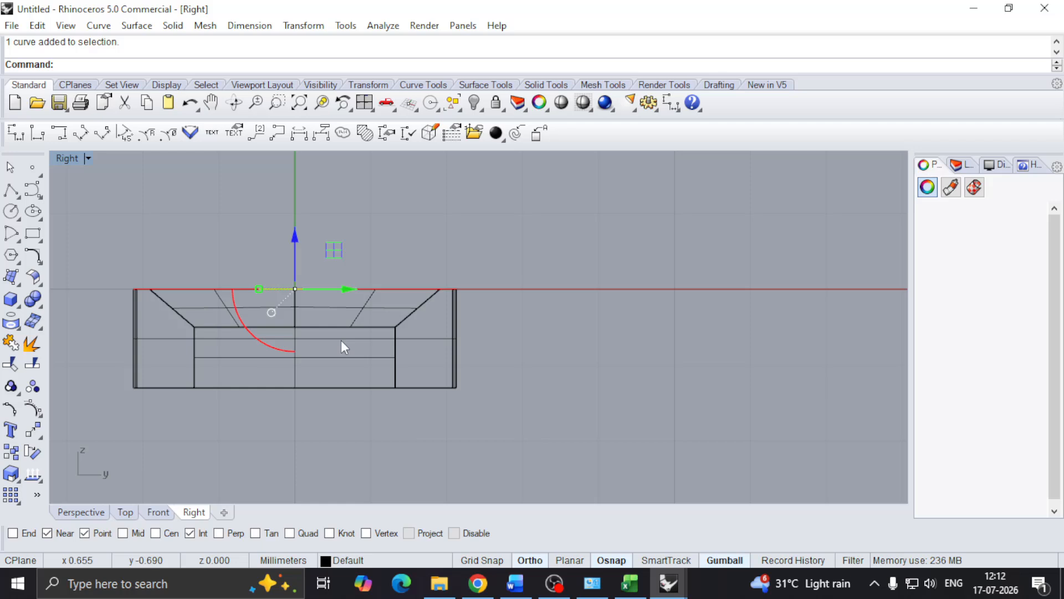
{"action": "left_click", "coordinate": [297, 232]}
{"action": "type", "text": "-1."}
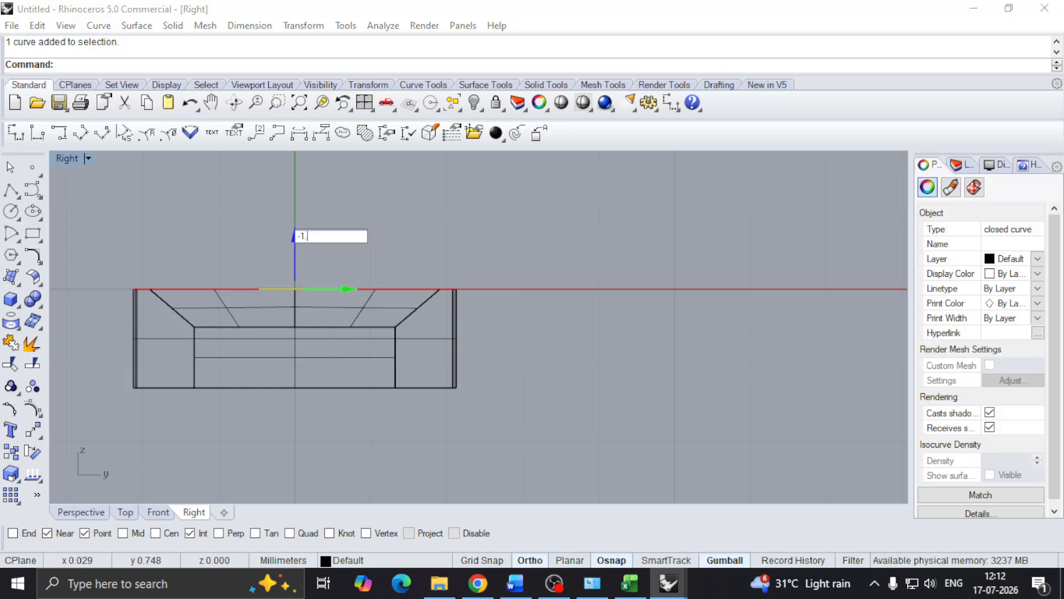
{"action": "type", "text": "3"}
{"action": "key", "text": "Return"}
{"action": "scroll", "coordinate": [315, 235], "scroll_direction": "down", "scroll_amount": 8}
{"action": "right_click_drag", "start_coordinate": [415, 368], "coordinate": [243, 427]}
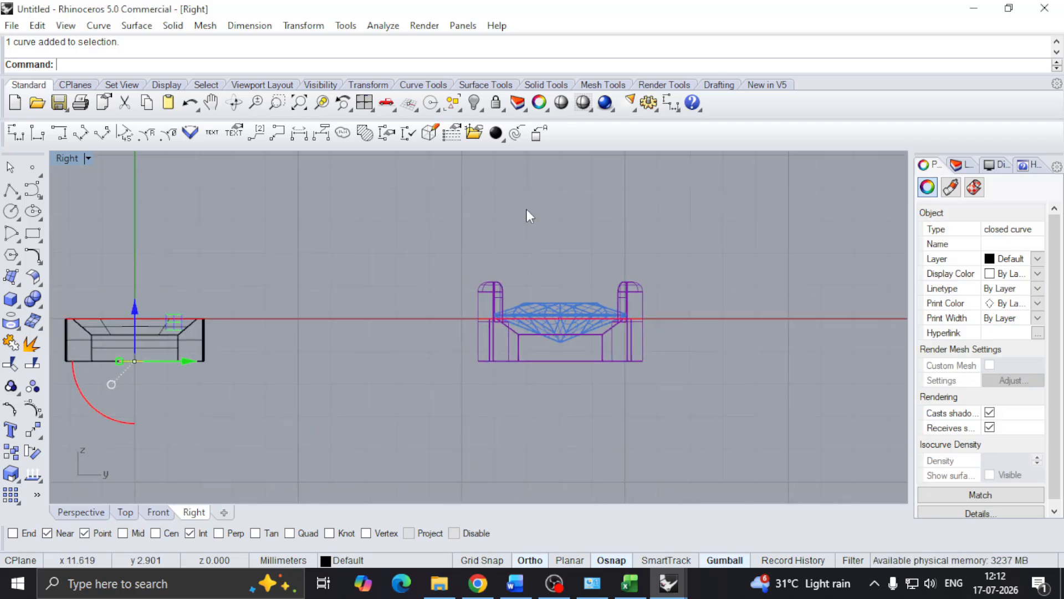
Measure the full height of the reference setting's prong with a vertical dimension in the Right view, without placing it
{"action": "left_click", "coordinate": [670, 107]}
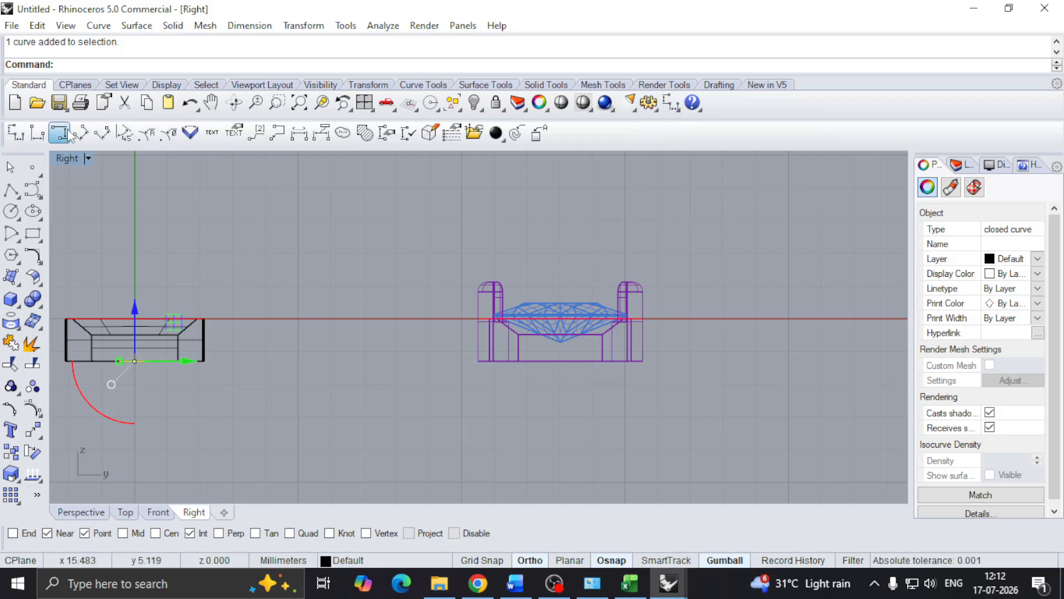
{"action": "left_click", "coordinate": [67, 134]}
{"action": "left_click", "coordinate": [483, 281]}
{"action": "left_click", "coordinate": [490, 360]}
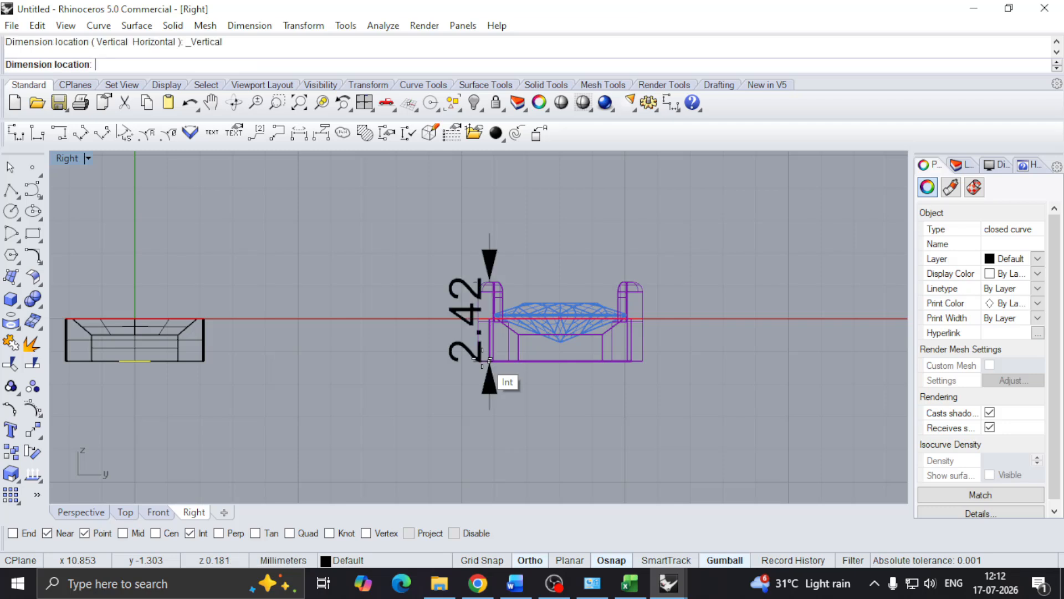
{"action": "scroll", "coordinate": [483, 358], "scroll_direction": "up", "scroll_amount": 6}
{"action": "key", "text": "Escape"}
{"action": "right_click_drag", "start_coordinate": [308, 369], "coordinate": [743, 384]}
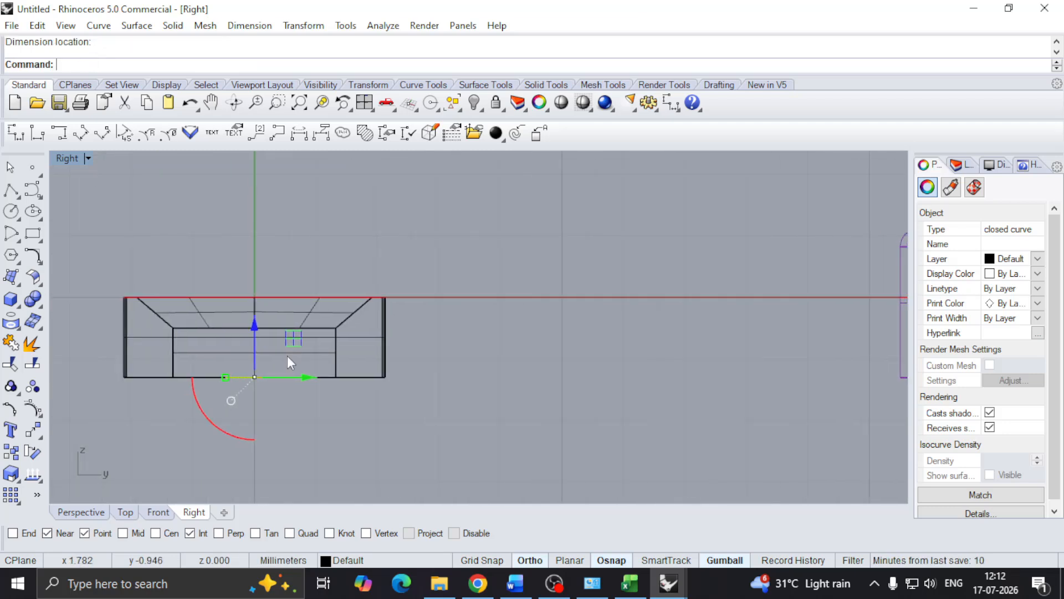
Extrude the 0.95 mm prong circle upward 2.45 mm as a closed solid
{"action": "scroll", "coordinate": [216, 354], "scroll_direction": "up", "scroll_amount": 6}
{"action": "right_click_drag", "start_coordinate": [216, 354], "coordinate": [270, 359]}
{"action": "left_click", "coordinate": [11, 306]}
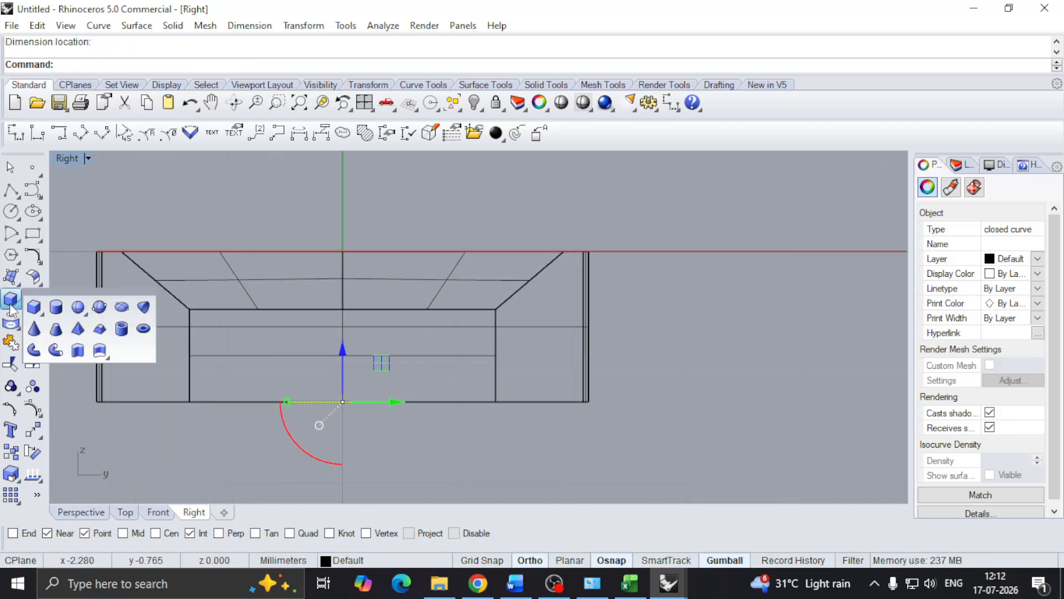
{"action": "left_click", "coordinate": [79, 350]}
{"action": "right_click_drag", "start_coordinate": [285, 172], "coordinate": [295, 228]}
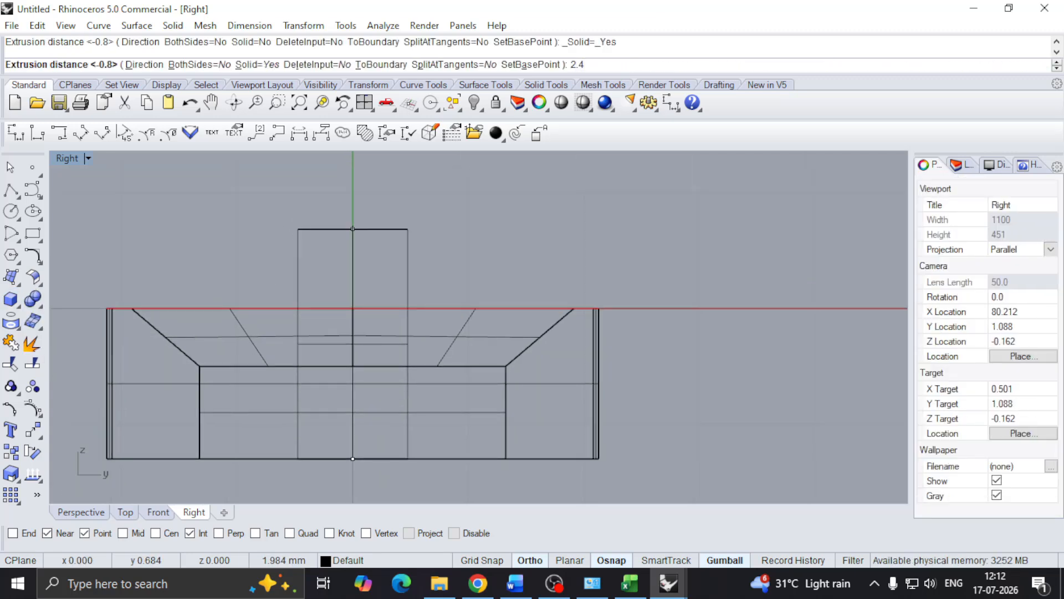
{"action": "key", "text": "Return"}
{"action": "scroll", "coordinate": [431, 255], "scroll_direction": "down", "scroll_amount": 3}
{"action": "key", "text": "Escape"}
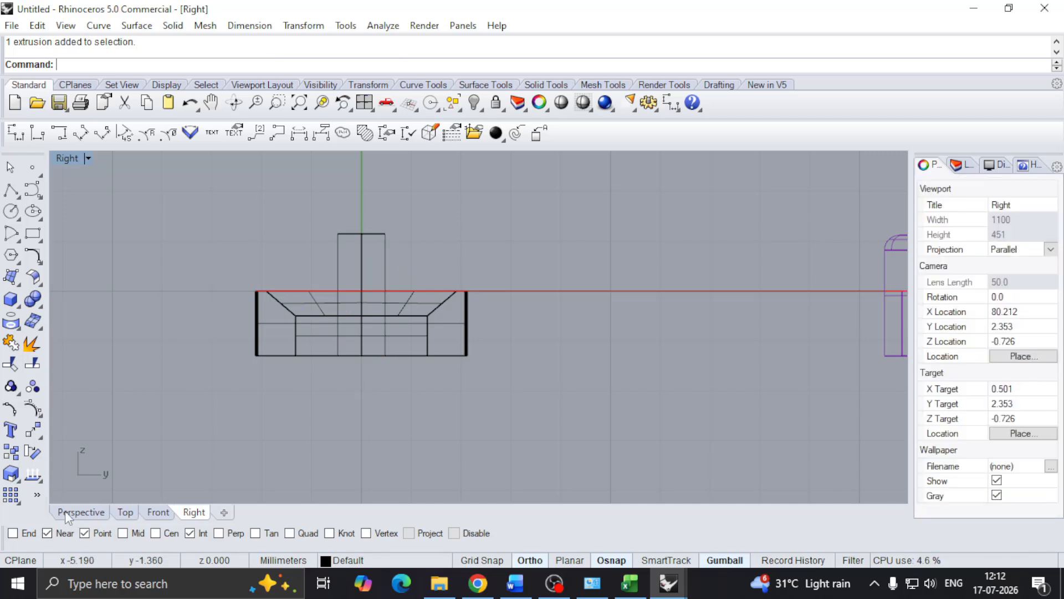
In the Perspective view, fillet the top edge of the prong cylinder with a 0.3 mm radius
{"action": "left_click", "coordinate": [69, 509]}
{"action": "right_click_drag", "start_coordinate": [365, 319], "coordinate": [282, 308]}
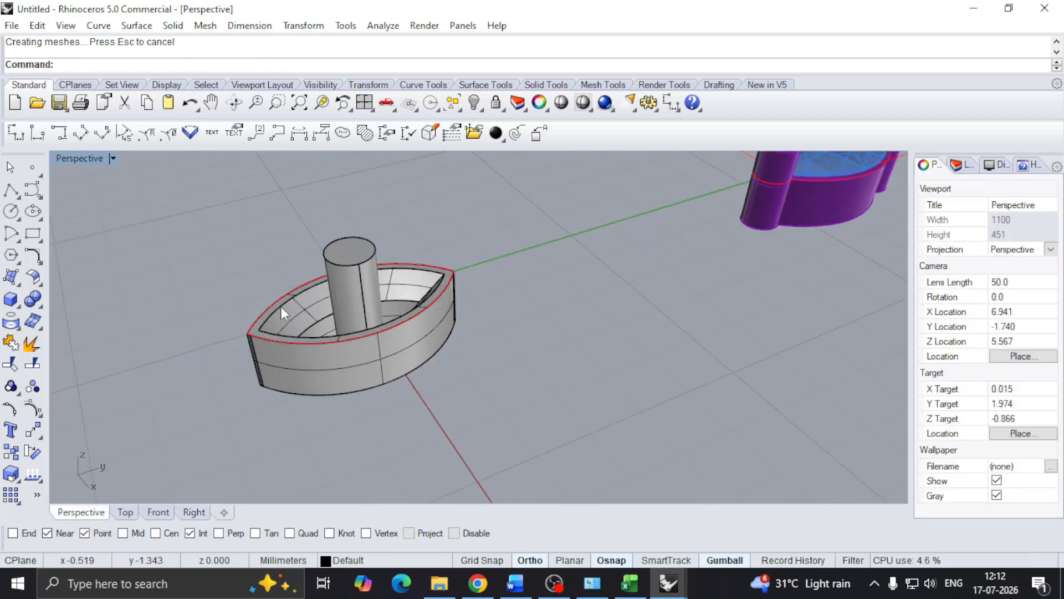
{"action": "left_click", "coordinate": [31, 306]}
{"action": "left_click", "coordinate": [139, 328]}
{"action": "scroll", "coordinate": [286, 258], "scroll_direction": "up", "scroll_amount": 3}
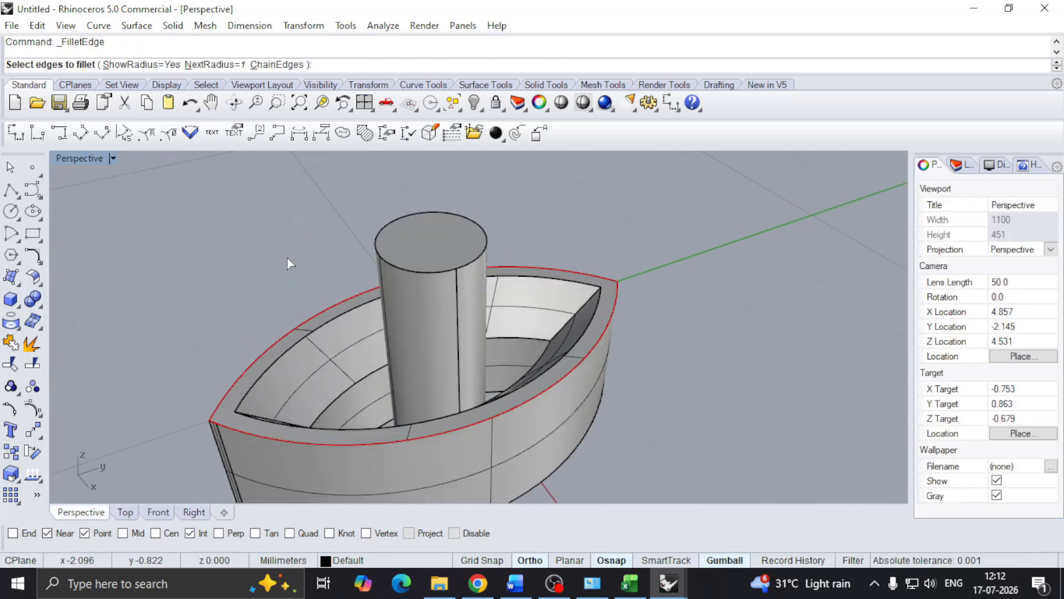
{"action": "left_click", "coordinate": [388, 219]}
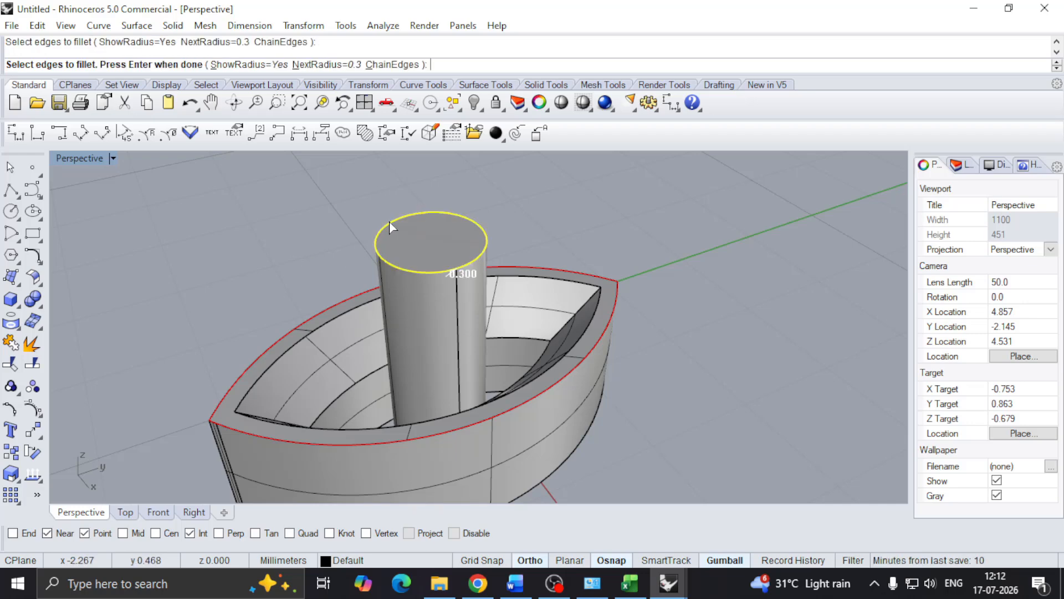
{"action": "key", "text": "Return"}
{"action": "key", "text": "Return"}
{"action": "scroll", "coordinate": [505, 352], "scroll_direction": "down", "scroll_amount": 4}
{"action": "right_click_drag", "start_coordinate": [504, 353], "coordinate": [487, 382]}
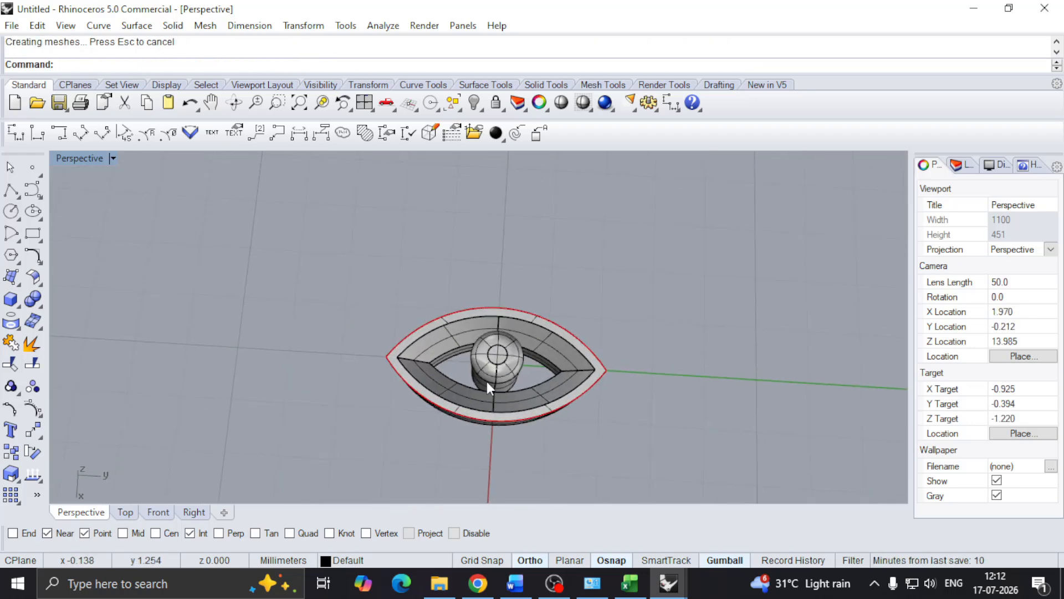
In the Top view, move the rounded prong about 2.16 mm along Y to the bezel's upper tip
{"action": "scroll", "coordinate": [487, 382], "scroll_direction": "down", "scroll_amount": 5}
{"action": "scroll", "coordinate": [747, 320], "scroll_direction": "up", "scroll_amount": 6}
{"action": "right_click_drag", "start_coordinate": [577, 362], "coordinate": [787, 372], "text": "shift"}
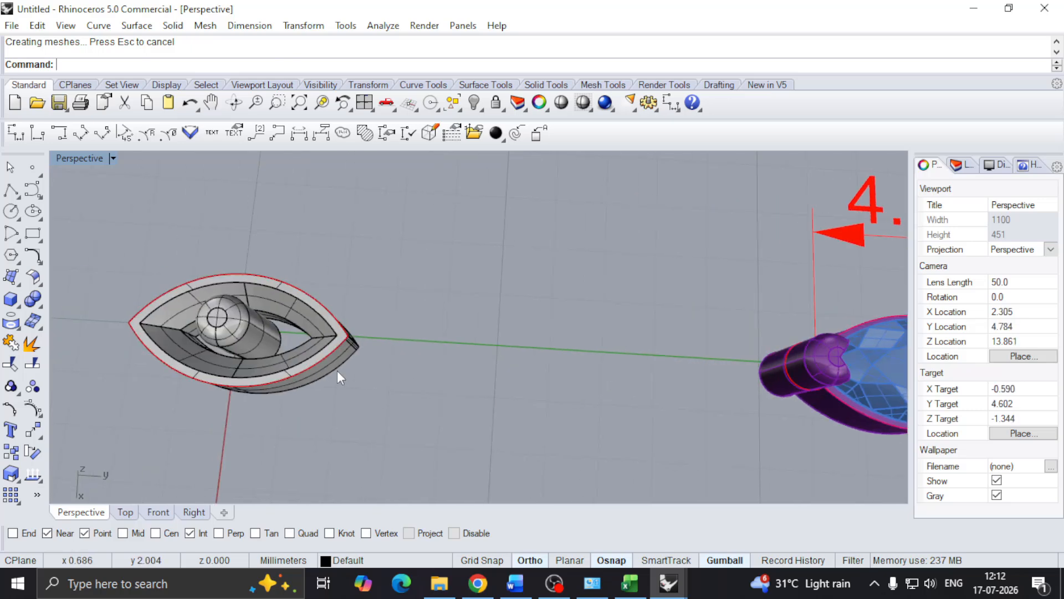
{"action": "scroll", "coordinate": [216, 315], "scroll_direction": "up", "scroll_amount": 4}
{"action": "left_click", "coordinate": [247, 328]}
{"action": "scroll", "coordinate": [344, 338], "scroll_direction": "down", "scroll_amount": 2}
{"action": "scroll", "coordinate": [309, 370], "scroll_direction": "up", "scroll_amount": 2}
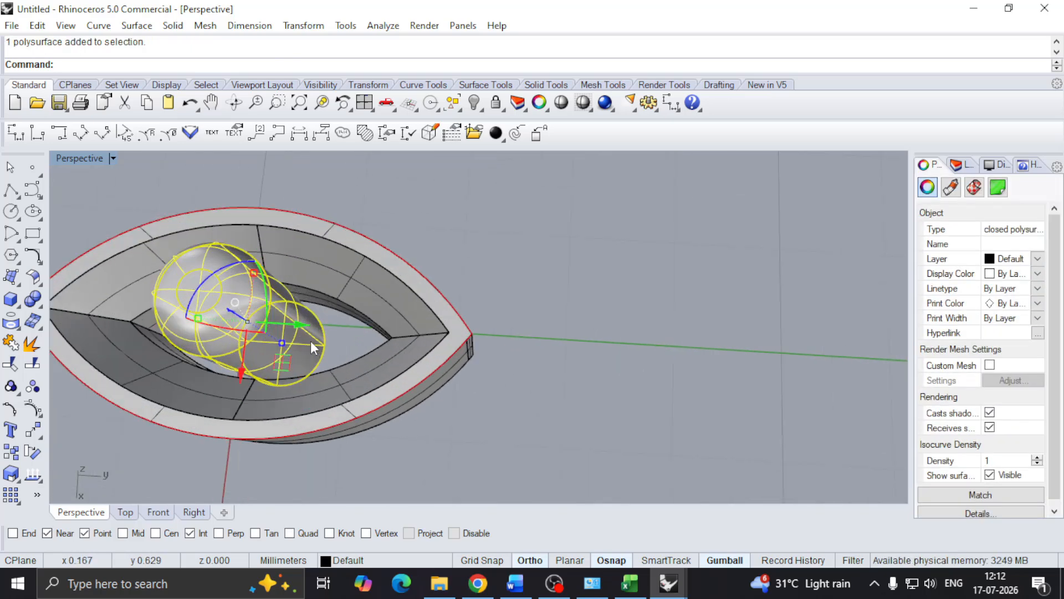
{"action": "left_click", "coordinate": [126, 513]}
{"action": "scroll", "coordinate": [368, 313], "scroll_direction": "up", "scroll_amount": 3}
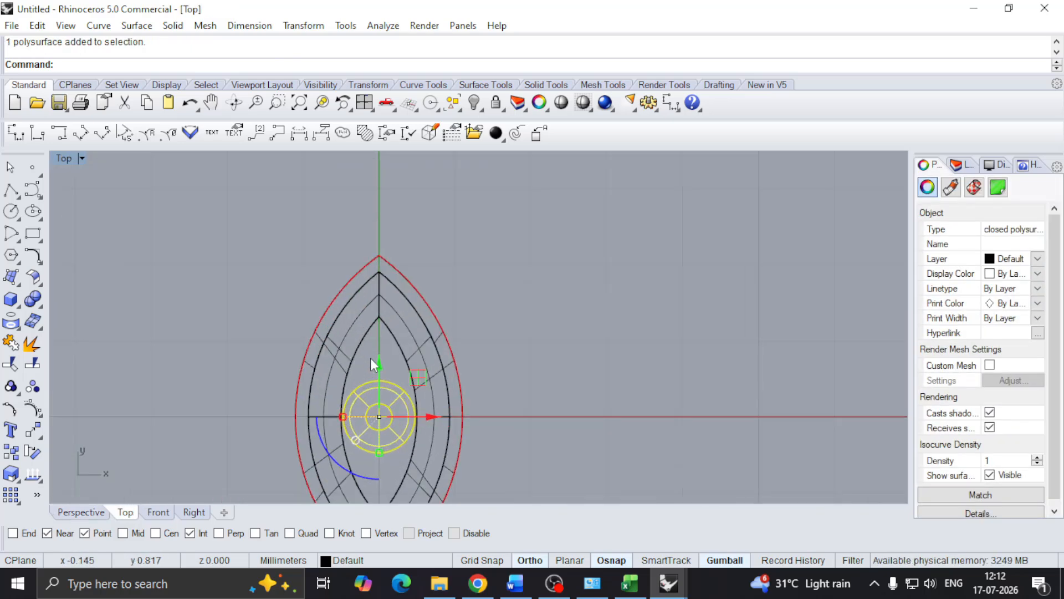
{"action": "left_click_drag", "start_coordinate": [370, 358], "coordinate": [374, 198]}
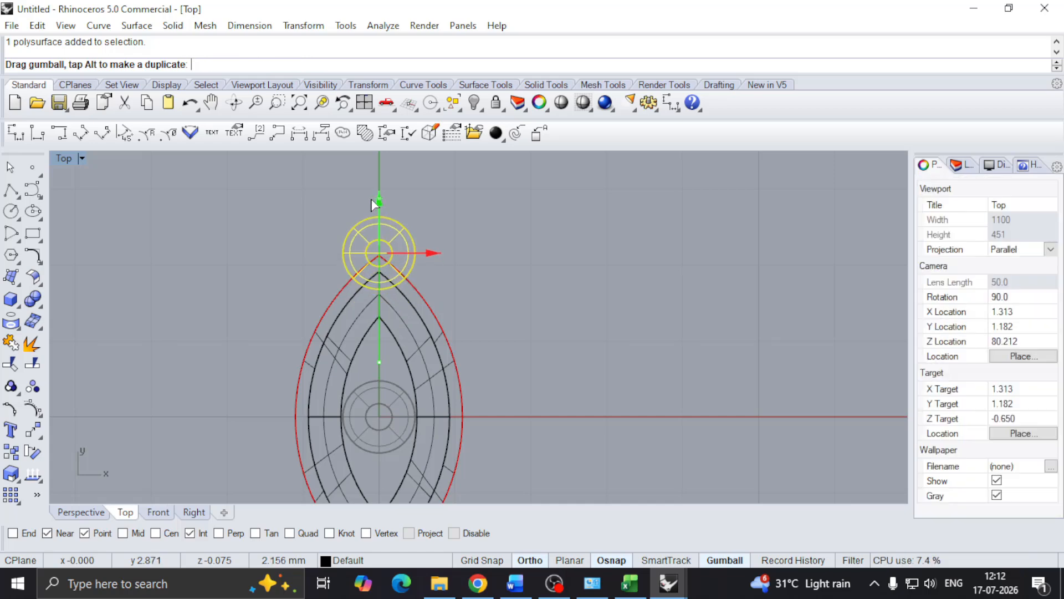
{"action": "left_click", "coordinate": [499, 209]}
{"action": "right_click_drag", "start_coordinate": [500, 209], "coordinate": [511, 284]}
Examine how the reference setting's prong is positioned relative to its bezel tip and stone point
{"action": "scroll", "coordinate": [511, 284], "scroll_direction": "down", "scroll_amount": 6}
{"action": "right_click_drag", "start_coordinate": [523, 155], "coordinate": [523, 293]}
{"action": "scroll", "coordinate": [448, 364], "scroll_direction": "up", "scroll_amount": 3}
{"action": "scroll", "coordinate": [464, 463], "scroll_direction": "up", "scroll_amount": 2}
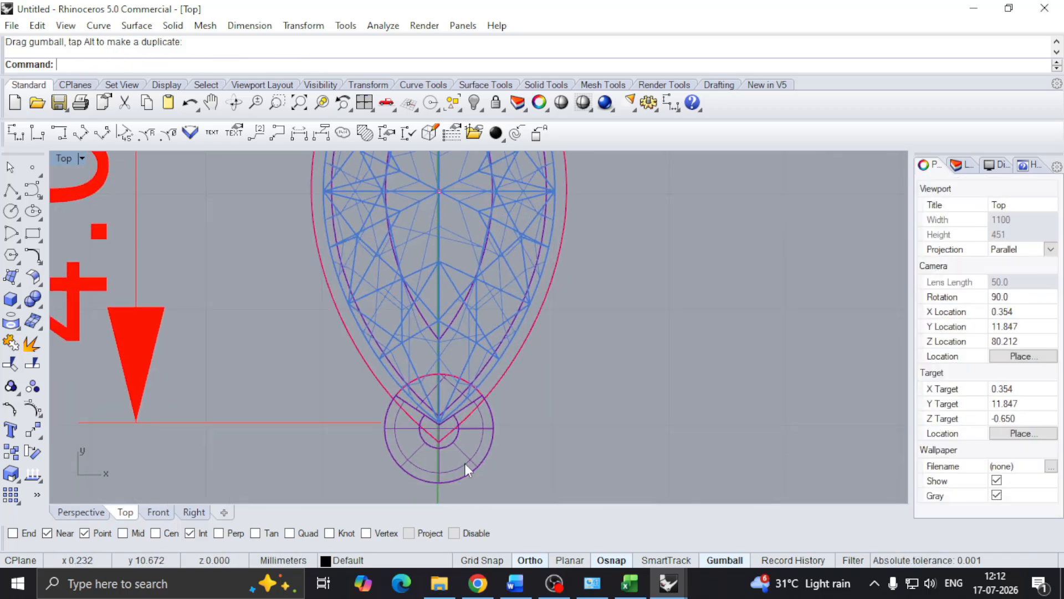
{"action": "key", "text": "ctrl+a"}
{"action": "scroll", "coordinate": [471, 455], "scroll_direction": "up", "scroll_amount": 2}
{"action": "left_click", "coordinate": [651, 399]}
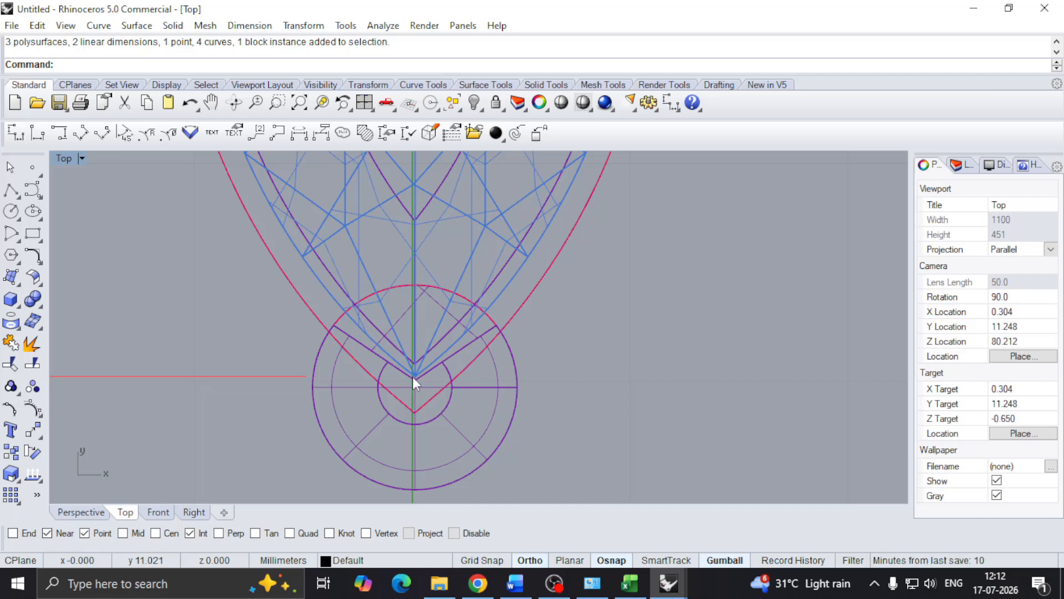
{"action": "scroll", "coordinate": [413, 377], "scroll_direction": "down", "scroll_amount": 20}
{"action": "right_click_drag", "start_coordinate": [447, 451], "coordinate": [455, 333]}
Nudge the new prong along Y to fine-tune its overlap with the bezel's tip, checking the fit in a shaded preview
{"action": "scroll", "coordinate": [455, 333], "scroll_direction": "up", "scroll_amount": 18}
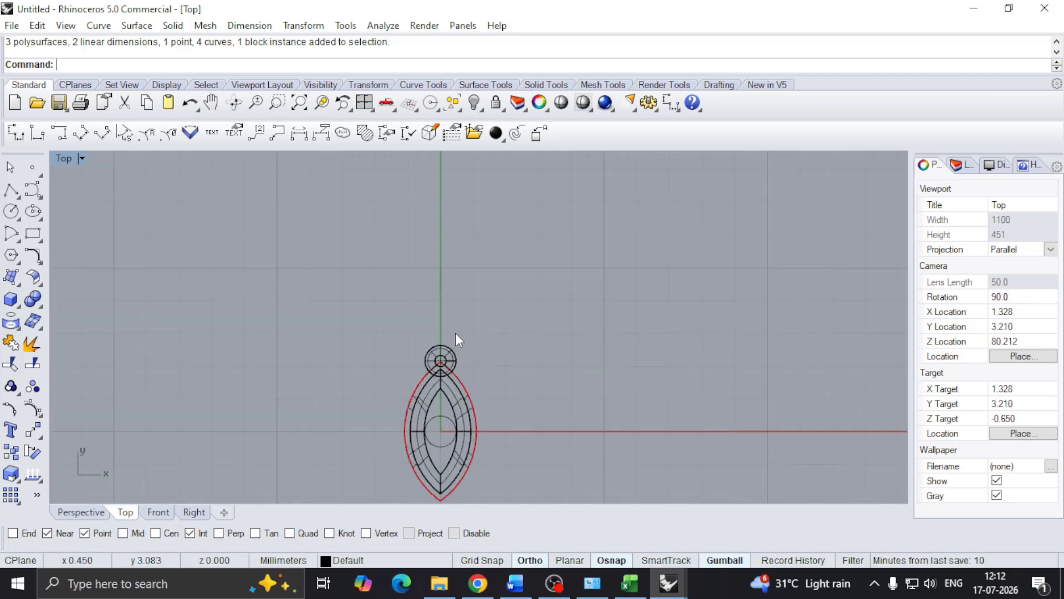
{"action": "left_click", "coordinate": [441, 363]}
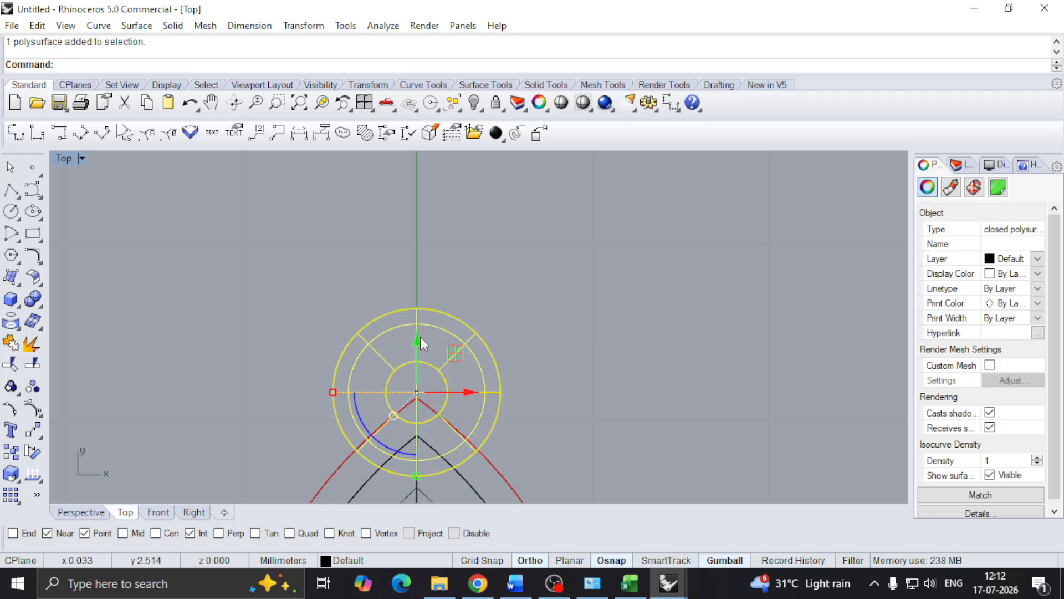
{"action": "left_click_drag", "start_coordinate": [420, 338], "coordinate": [418, 337]}
{"action": "left_click", "coordinate": [487, 322]}
{"action": "scroll", "coordinate": [493, 327], "scroll_direction": "down", "scroll_amount": 10}
{"action": "right_click_drag", "start_coordinate": [493, 327], "coordinate": [483, 261]}
{"action": "left_click", "coordinate": [557, 111]}
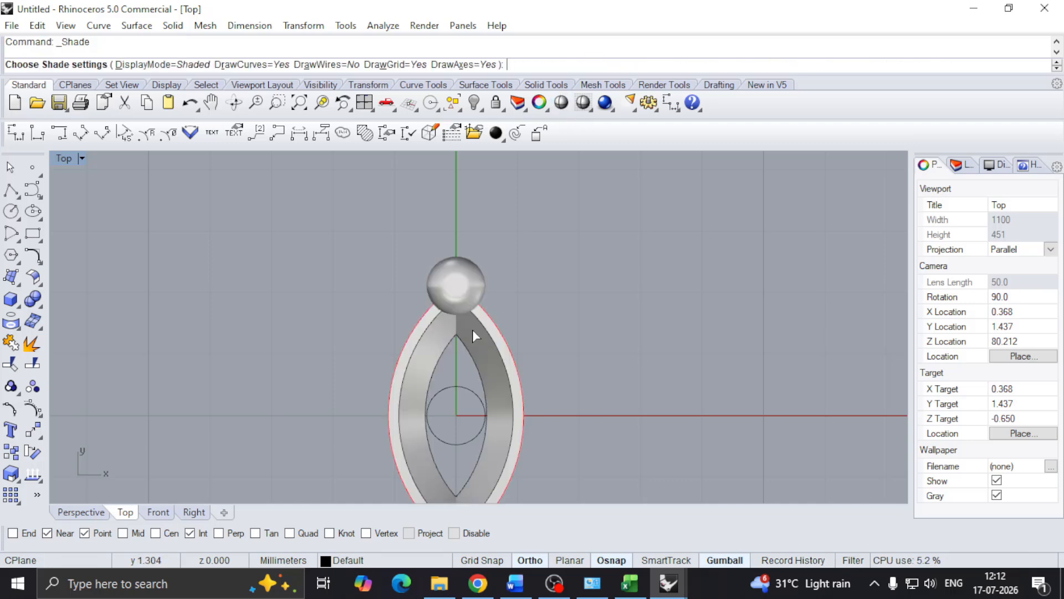
{"action": "key", "text": "Escape"}
{"action": "left_click", "coordinate": [474, 307]}
{"action": "right_click_drag", "start_coordinate": [474, 308], "coordinate": [461, 374]}
{"action": "scroll", "coordinate": [461, 364], "scroll_direction": "up", "scroll_amount": 6}
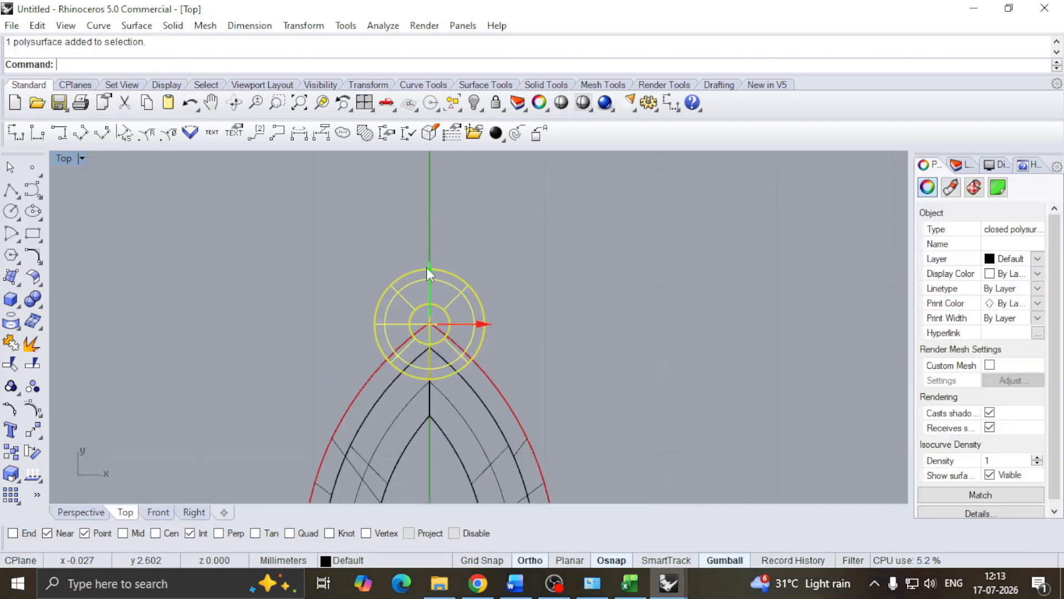
{"action": "left_click_drag", "start_coordinate": [427, 268], "coordinate": [427, 264]}
Mirror the prong across the X axis through the origin (0) onto the bezel's opposite tip
{"action": "left_click", "coordinate": [33, 430]}
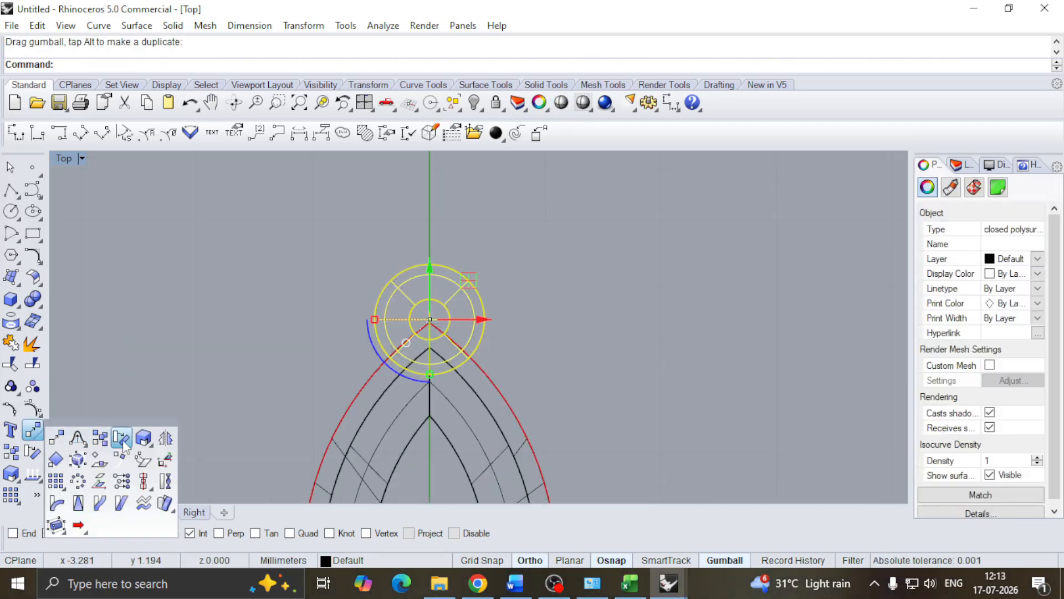
{"action": "left_click", "coordinate": [160, 444]}
{"action": "scroll", "coordinate": [398, 390], "scroll_direction": "down", "scroll_amount": 2}
{"action": "right_click_drag", "start_coordinate": [398, 390], "coordinate": [382, 326]}
{"action": "type", "text": "0"}
{"action": "key", "text": "Return"}
{"action": "right_click_drag", "start_coordinate": [639, 311], "coordinate": [608, 210]}
{"action": "left_click", "coordinate": [629, 314]}
Select both prongs and group them
{"action": "scroll", "coordinate": [503, 320], "scroll_direction": "down", "scroll_amount": 10}
{"action": "scroll", "coordinate": [461, 440], "scroll_direction": "up", "scroll_amount": 6}
{"action": "left_click", "coordinate": [444, 401], "text": "shift"}
{"action": "right_click_drag", "start_coordinate": [490, 325], "coordinate": [489, 423]}
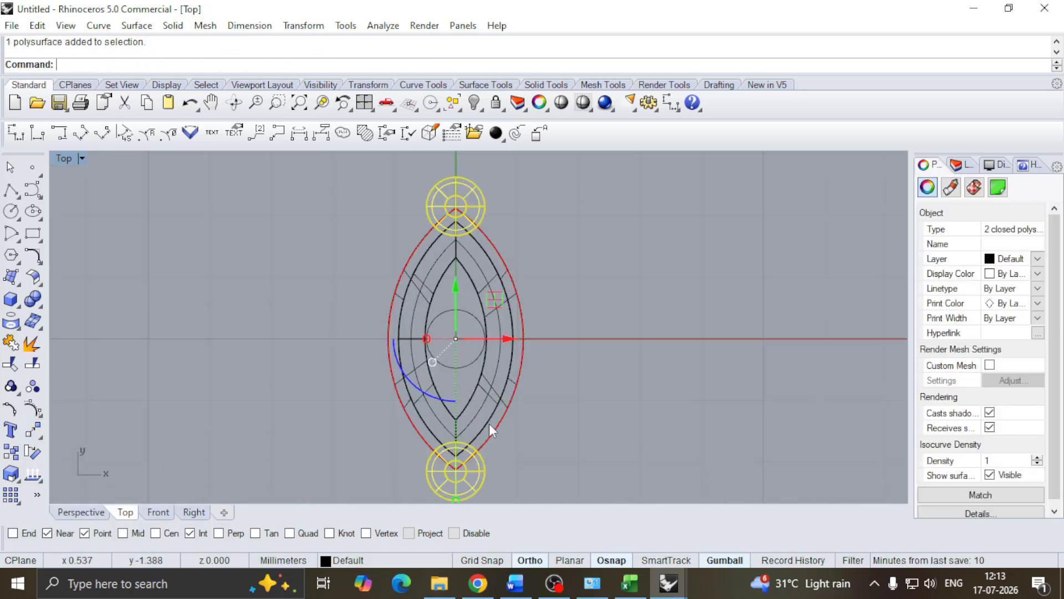
{"action": "left_click", "coordinate": [84, 513]}
{"action": "left_click", "coordinate": [577, 426]}
{"action": "right_click_drag", "start_coordinate": [577, 427], "coordinate": [589, 309]}
{"action": "right_click_drag", "start_coordinate": [404, 358], "coordinate": [564, 410], "text": "shift"}
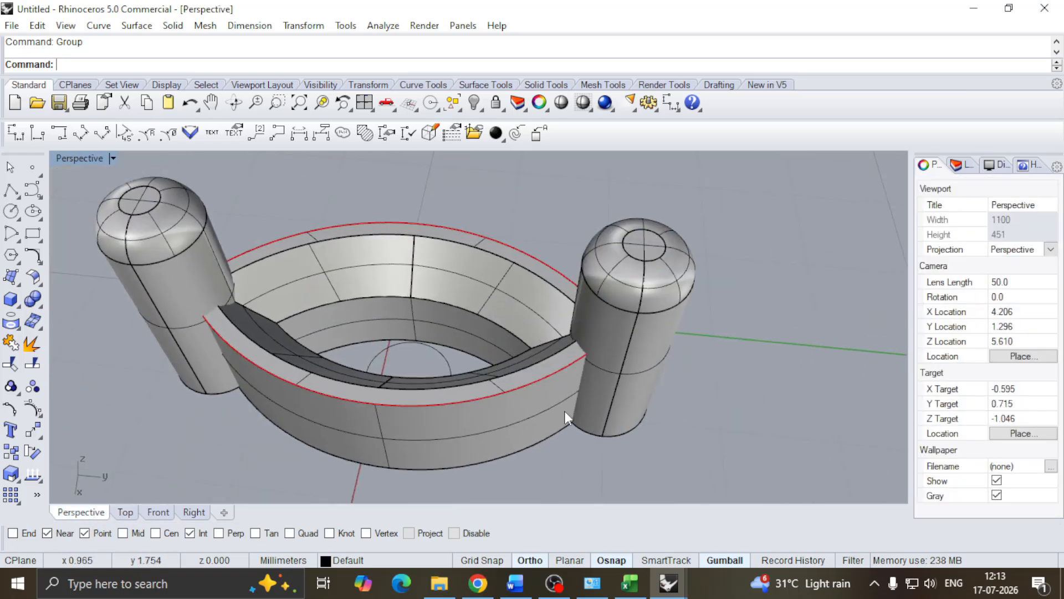
Extrude the red marquise outline upward into a solid cutter that rises above the prong tops
{"action": "left_click", "coordinate": [537, 383]}
{"action": "right_click_drag", "start_coordinate": [518, 376], "coordinate": [550, 294]}
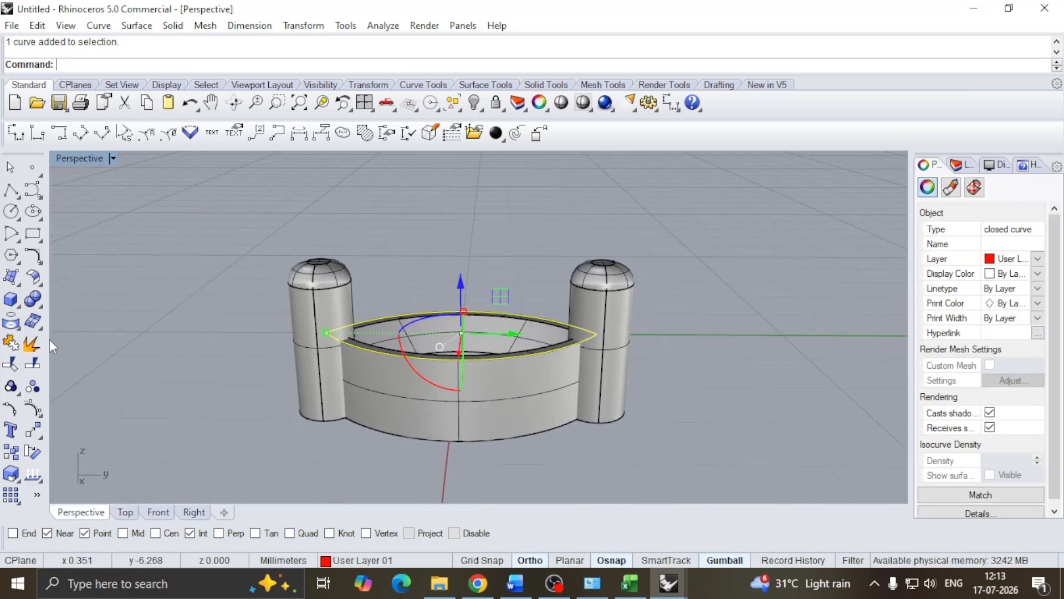
{"action": "left_click", "coordinate": [10, 304]}
{"action": "left_click", "coordinate": [78, 354]}
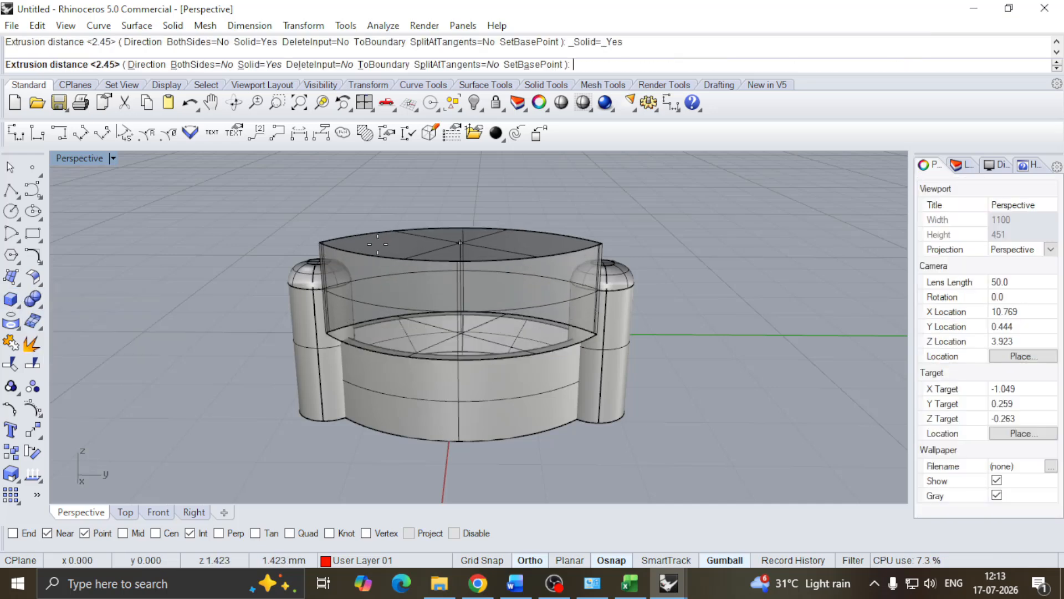
{"action": "left_click", "coordinate": [294, 303]}
Subtract the marquise cutter solid from both prongs with a Boolean difference
{"action": "left_click", "coordinate": [317, 285]}
{"action": "right_click_drag", "start_coordinate": [317, 285], "coordinate": [313, 341]}
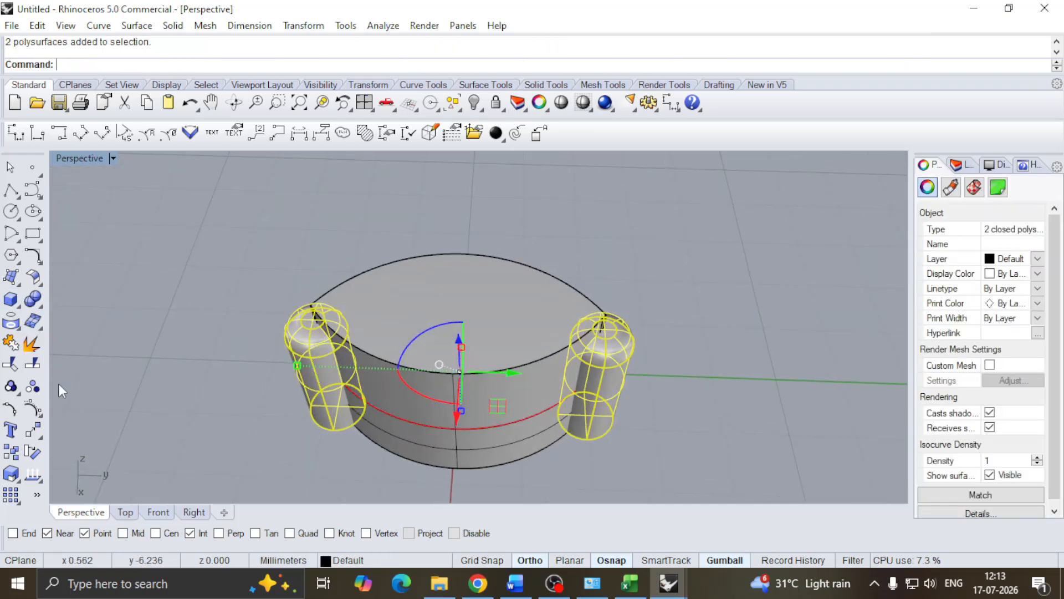
{"action": "left_click", "coordinate": [34, 296]}
{"action": "left_click", "coordinate": [57, 307]}
{"action": "left_click", "coordinate": [374, 289]}
{"action": "key", "text": "Return"}
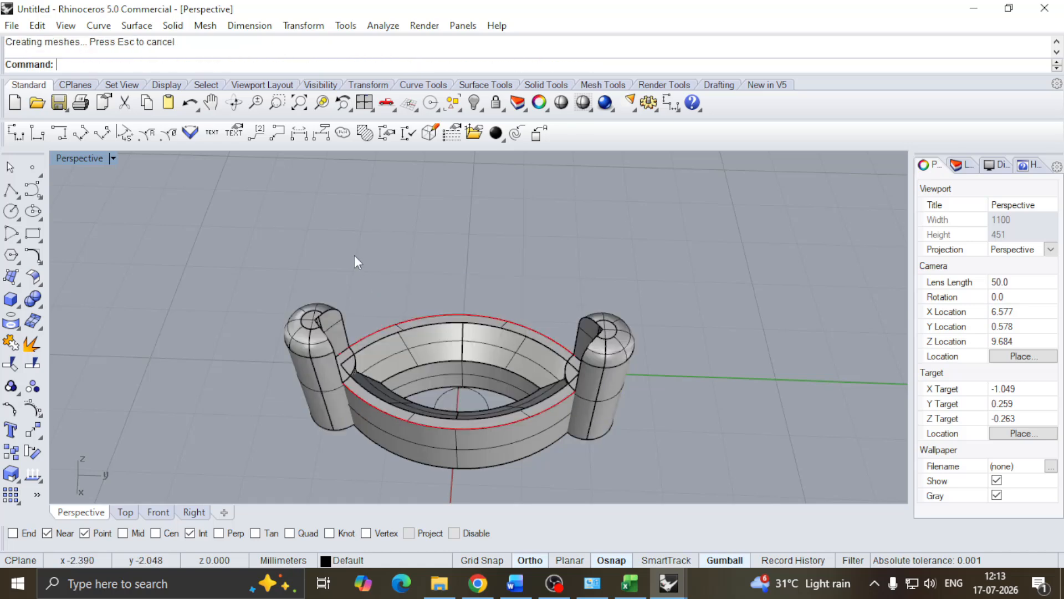
Delete the leftover prong base circle inside the bezel
{"action": "right_click_drag", "start_coordinate": [357, 262], "coordinate": [558, 145]}
{"action": "left_click", "coordinate": [539, 103]}
{"action": "mouse_move", "coordinate": [558, 304]}
{"action": "right_mouse_down"}
{"action": "mouse_move", "coordinate": [565, 230]}
{"action": "mouse_move", "coordinate": [458, 355]}
{"action": "right_mouse_up"}
{"action": "left_click", "coordinate": [577, 451]}
{"action": "key", "text": "Delete"}
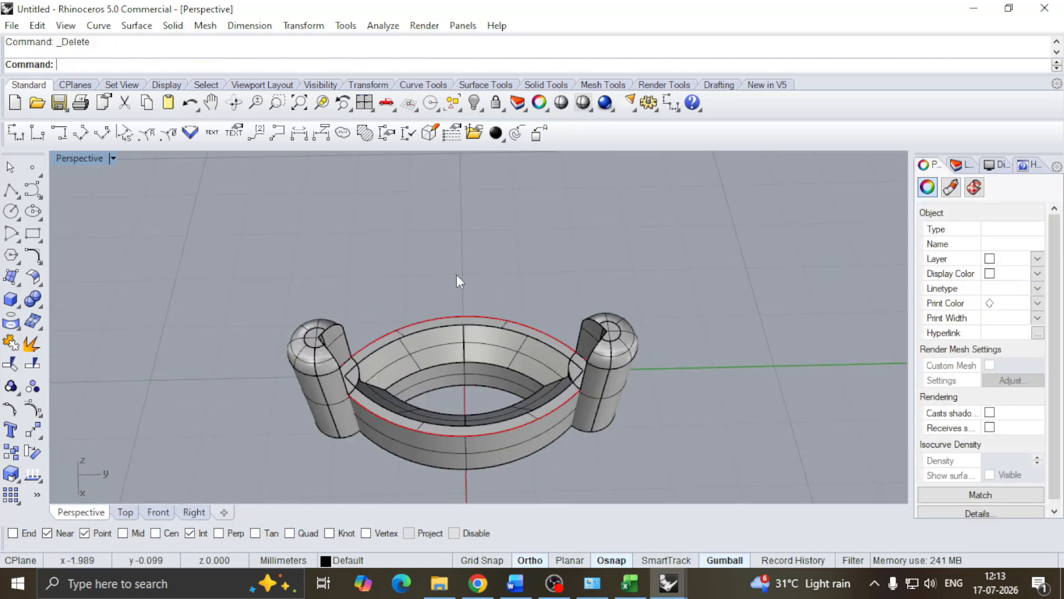
Group the bezel with both prongs and assign them to the Gem 02 layer
{"action": "left_click", "coordinate": [494, 411]}
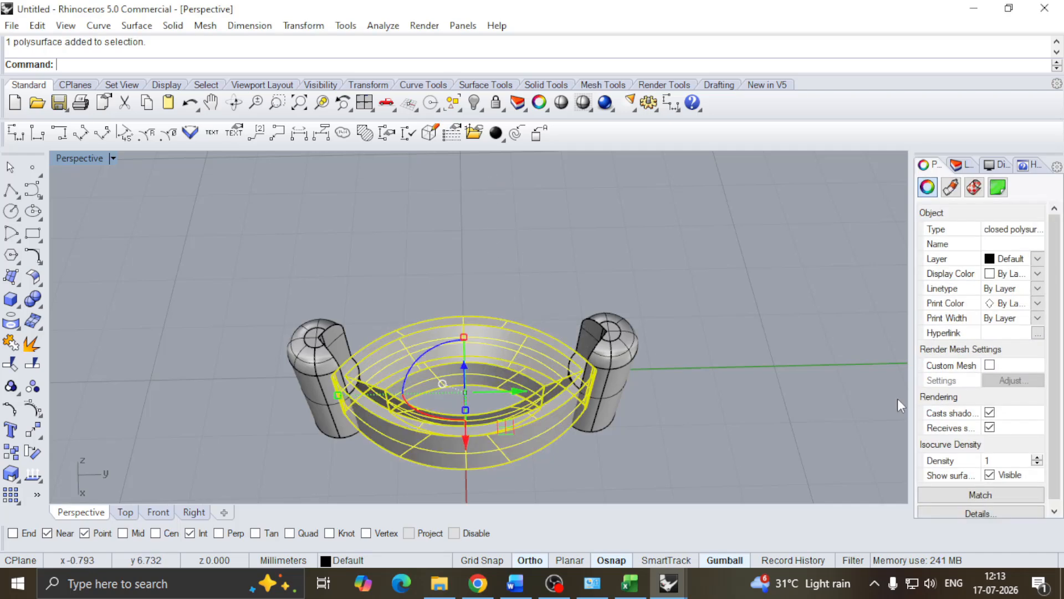
{"action": "key", "text": "ctrl+a"}
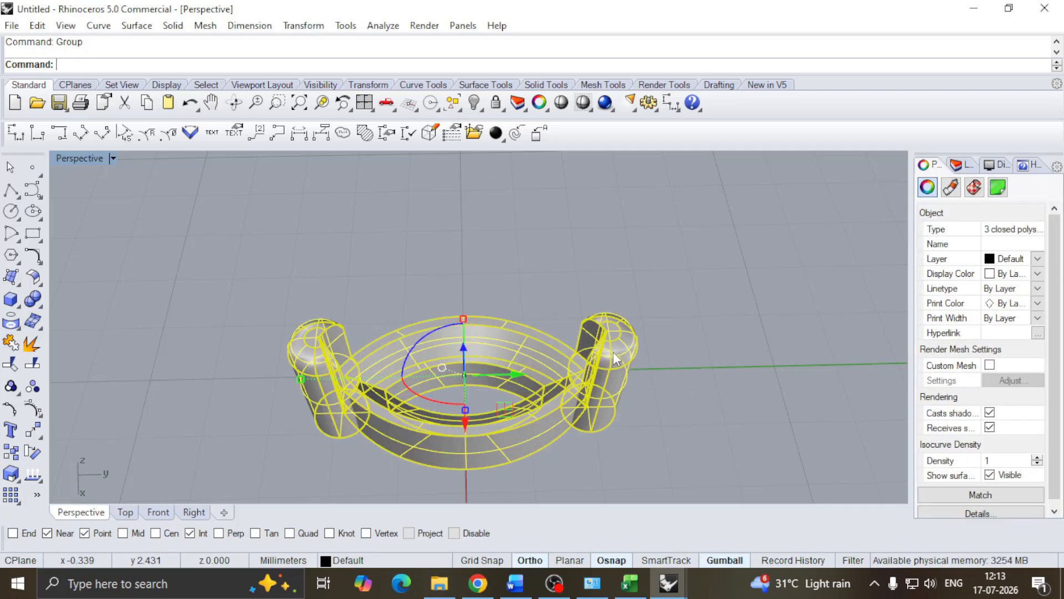
{"action": "left_click", "coordinate": [988, 261]}
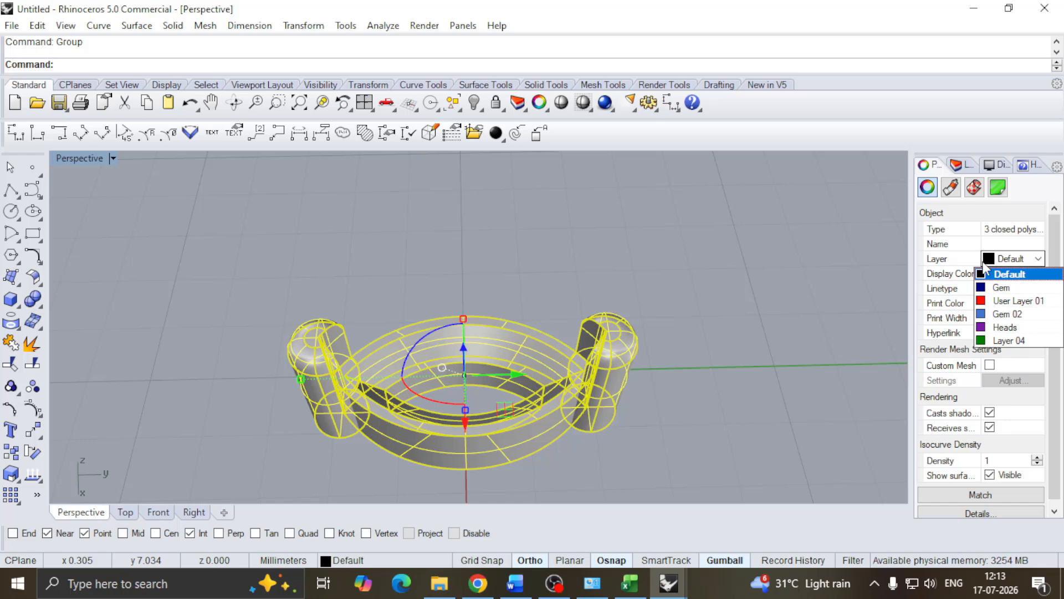
{"action": "left_click", "coordinate": [998, 311]}
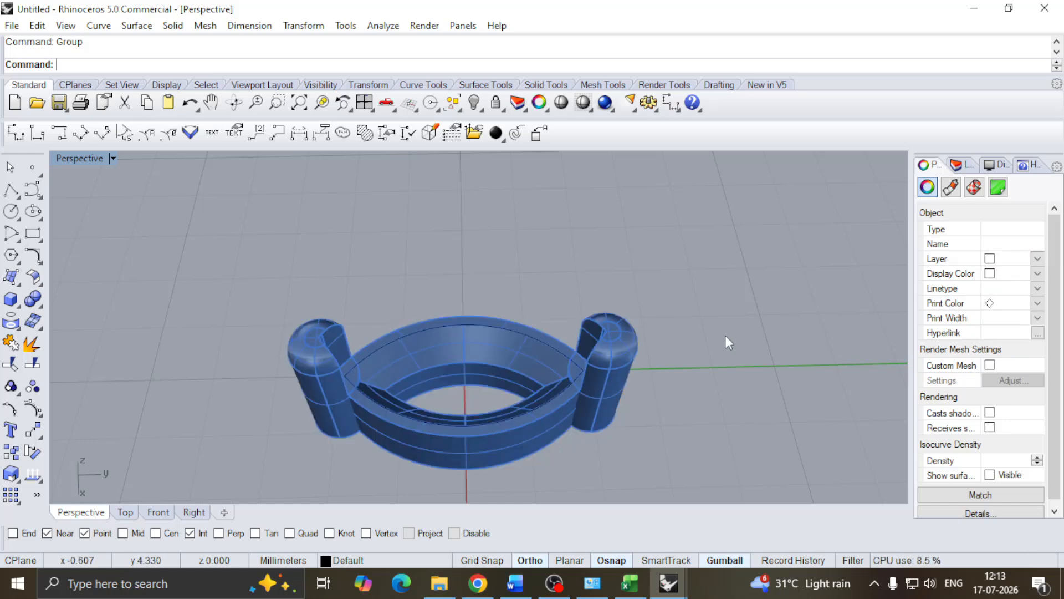
Hide the surface isocurves on the grouped setting
{"action": "left_click", "coordinate": [990, 475]}
{"action": "left_click", "coordinate": [651, 403]}
{"action": "right_click_drag", "start_coordinate": [651, 403], "coordinate": [626, 333]}
Inspect the finished setting in a shaded preview from several angles and compare it with the reference setting
{"action": "left_click", "coordinate": [568, 106]}
{"action": "scroll", "coordinate": [584, 398], "scroll_direction": "down", "scroll_amount": 4}
{"action": "mouse_move", "coordinate": [571, 355]}
{"action": "right_mouse_down"}
{"action": "mouse_move", "coordinate": [585, 398]}
{"action": "mouse_move", "coordinate": [528, 434]}
{"action": "mouse_move", "coordinate": [570, 281]}
{"action": "mouse_move", "coordinate": [582, 310]}
{"action": "right_mouse_up"}
{"action": "scroll", "coordinate": [584, 398], "scroll_direction": "up", "scroll_amount": 6}
{"action": "scroll", "coordinate": [559, 420], "scroll_direction": "down", "scroll_amount": 2}
{"action": "scroll", "coordinate": [615, 338], "scroll_direction": "down", "scroll_amount": 6}
{"action": "right_click_drag", "start_coordinate": [657, 364], "coordinate": [639, 394]}
{"action": "right_click_drag", "start_coordinate": [776, 382], "coordinate": [640, 406], "text": "shift"}
{"action": "scroll", "coordinate": [699, 333], "scroll_direction": "up", "scroll_amount": 6}
{"action": "scroll", "coordinate": [698, 333], "scroll_direction": "down", "scroll_amount": 5}
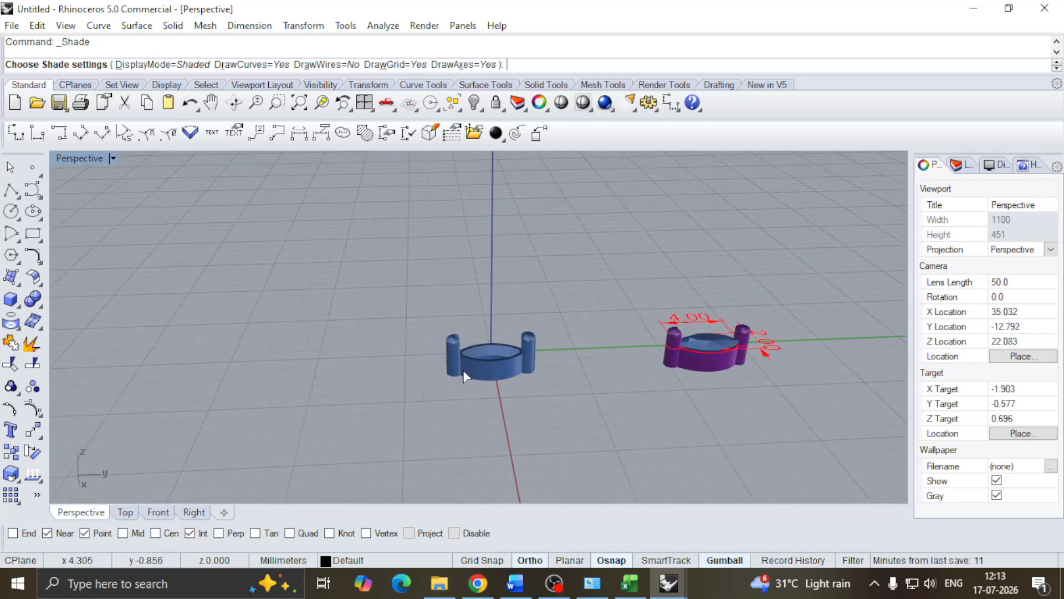
{"action": "scroll", "coordinate": [571, 362], "scroll_direction": "up", "scroll_amount": 5}
{"action": "mouse_move", "coordinate": [571, 361]}
{"action": "right_mouse_down"}
{"action": "mouse_move", "coordinate": [499, 357]}
{"action": "mouse_move", "coordinate": [591, 430]}
{"action": "mouse_move", "coordinate": [482, 430]}
{"action": "mouse_move", "coordinate": [510, 384]}
{"action": "mouse_move", "coordinate": [524, 436]}
{"action": "mouse_move", "coordinate": [547, 328]}
{"action": "mouse_move", "coordinate": [546, 403]}
{"action": "right_mouse_up"}
{"action": "scroll", "coordinate": [521, 430], "scroll_direction": "down", "scroll_amount": 4}
{"action": "scroll", "coordinate": [546, 328], "scroll_direction": "up", "scroll_amount": 4}
{"action": "scroll", "coordinate": [546, 357], "scroll_direction": "down", "scroll_amount": 6}
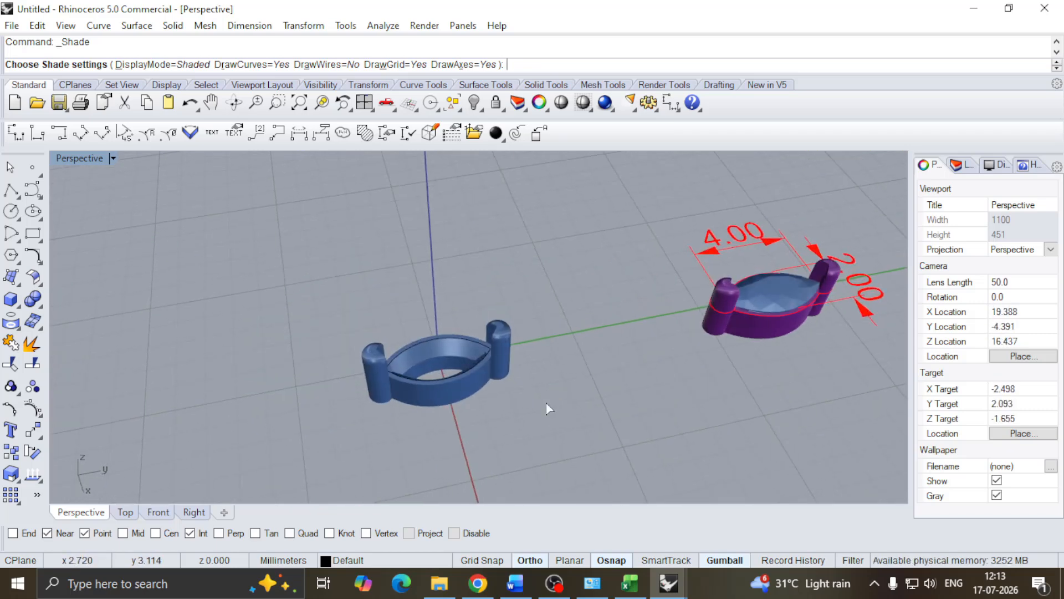